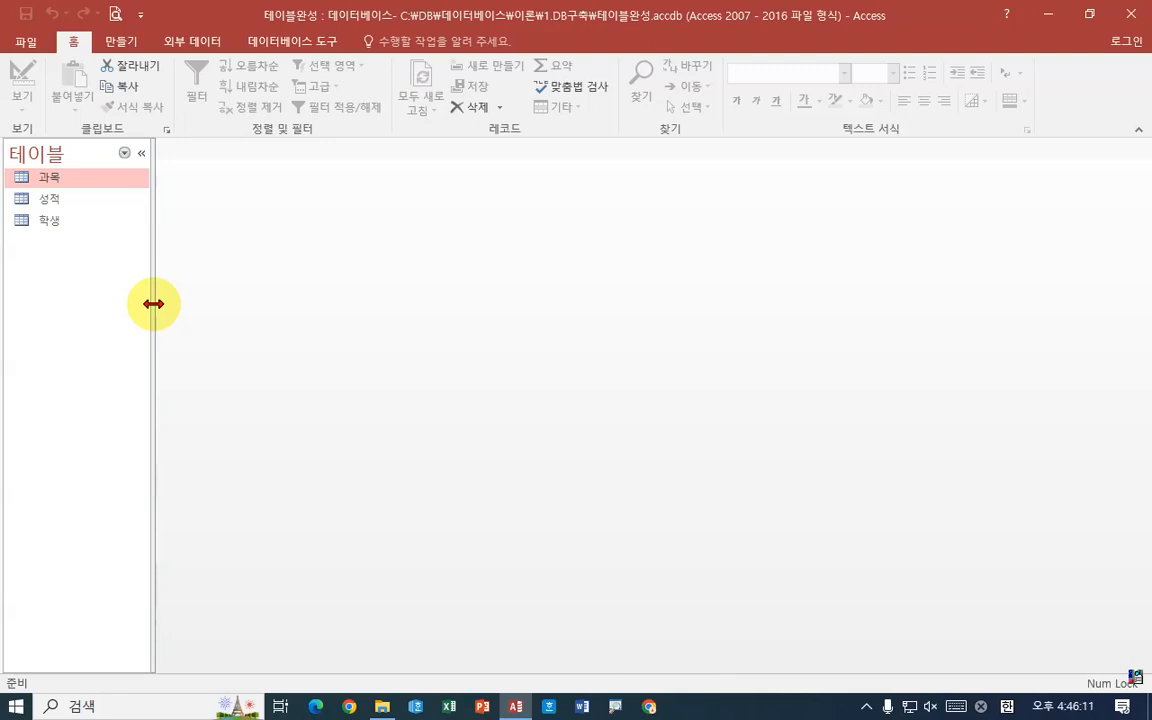
- Open the 성적 table and widen its columns so that every field name is fully readable
{"action": "double_click", "coordinate": [50, 199]}
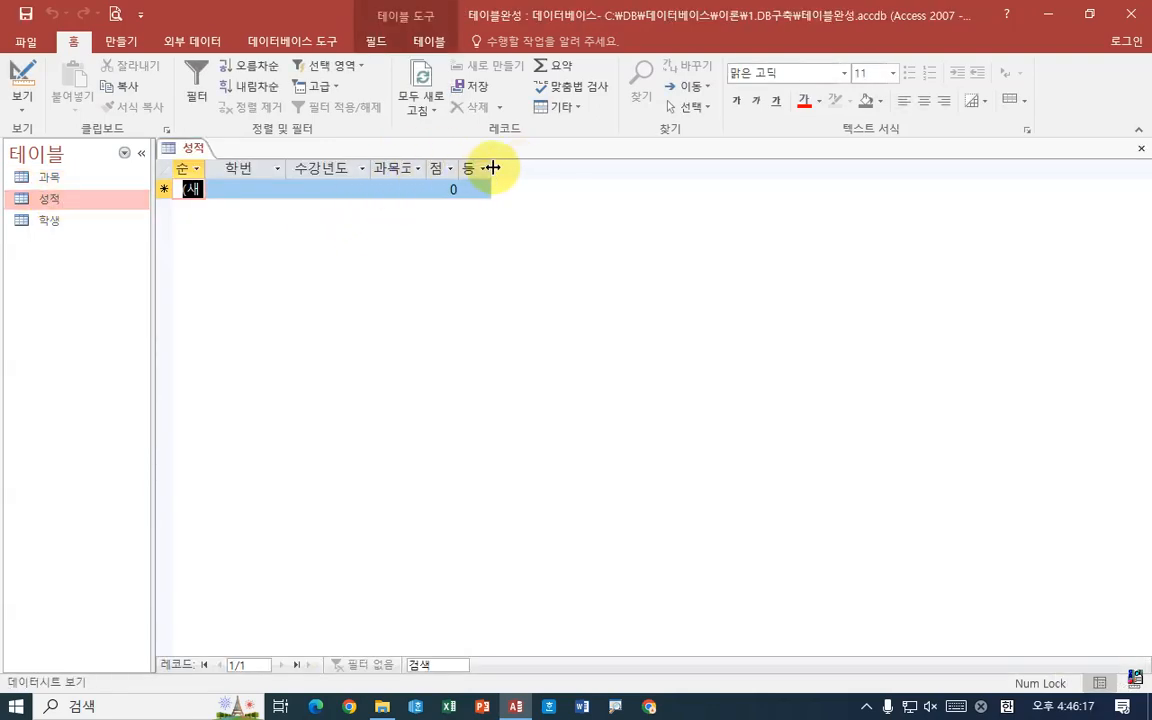
{"action": "left_click_drag", "start_coordinate": [490, 168], "coordinate": [545, 168]}
{"action": "mouse_move", "coordinate": [457, 169]}
{"action": "left_mouse_down"}
{"action": "mouse_move", "coordinate": [522, 169]}
{"action": "mouse_move", "coordinate": [464, 169]}
{"action": "left_mouse_up"}
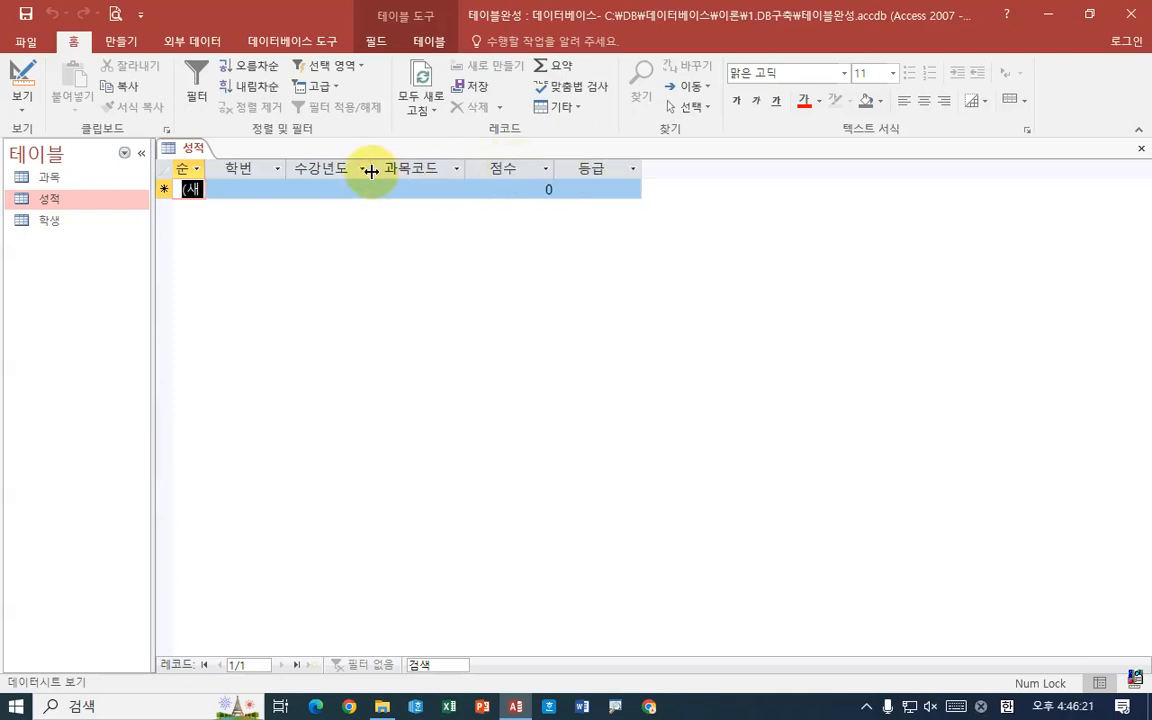
{"action": "left_click_drag", "start_coordinate": [369, 169], "coordinate": [399, 169]}
{"action": "left_click_drag", "start_coordinate": [285, 169], "coordinate": [320, 169]}
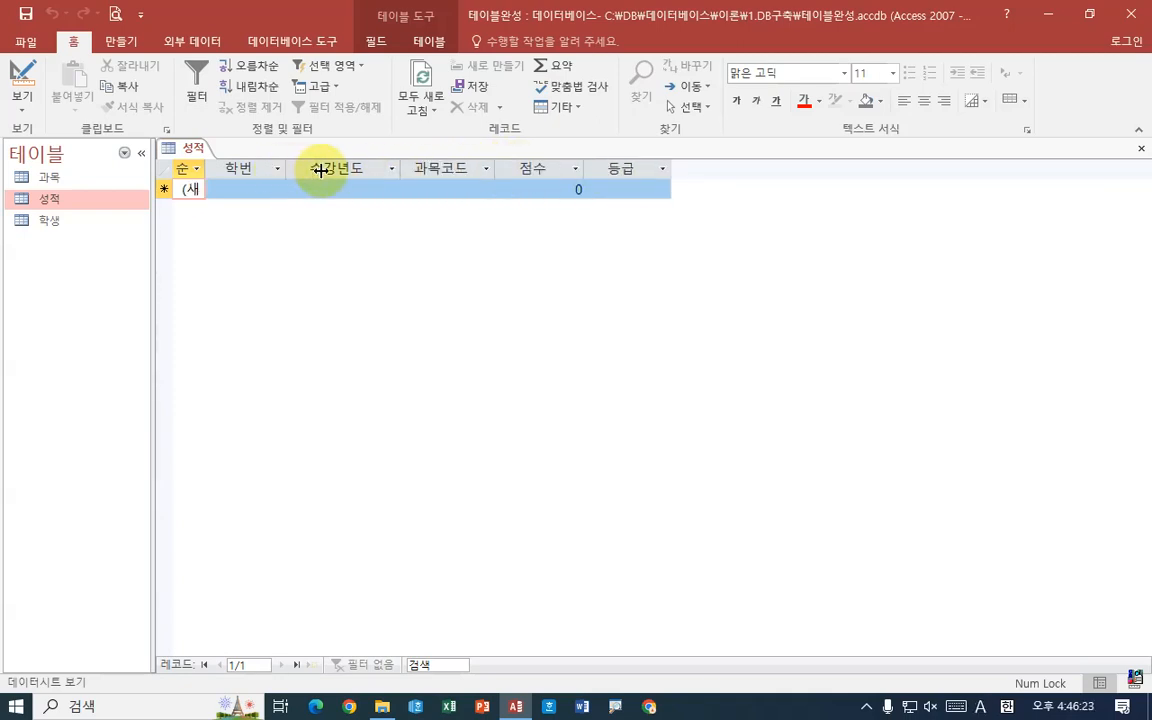
{"action": "left_click_drag", "start_coordinate": [205, 172], "coordinate": [230, 172]}
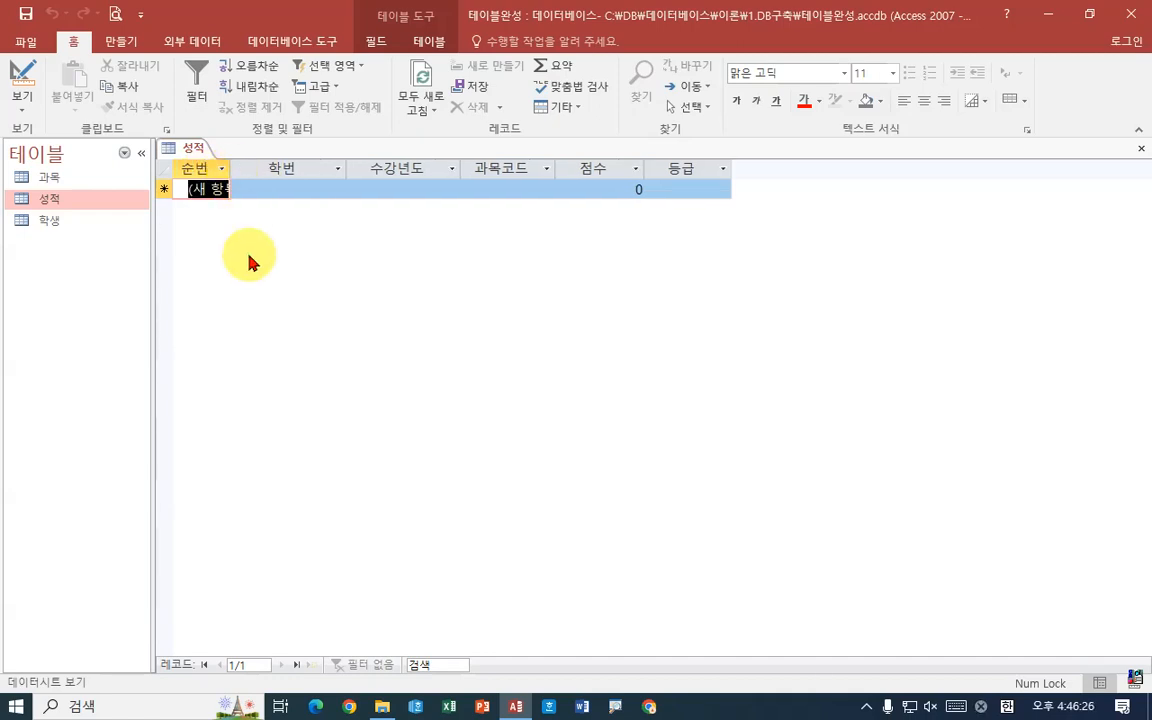
- Switch the 성적 table to Design view
{"action": "right_click", "coordinate": [199, 149]}
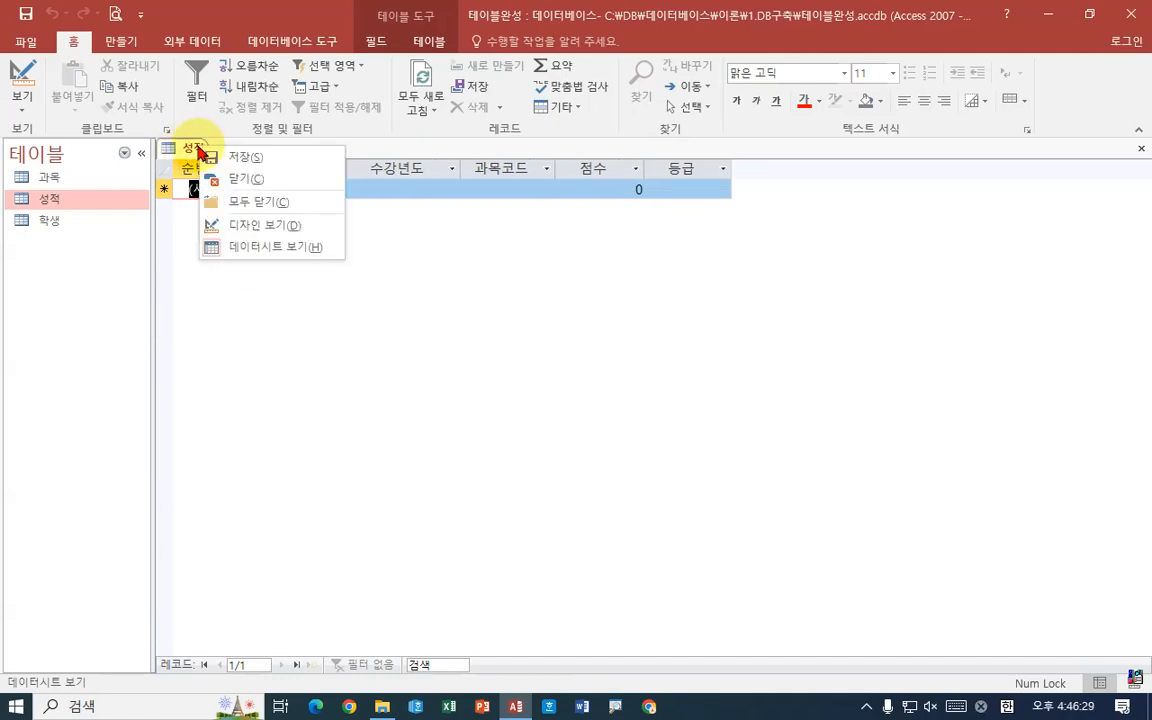
{"action": "right_click", "coordinate": [192, 147]}
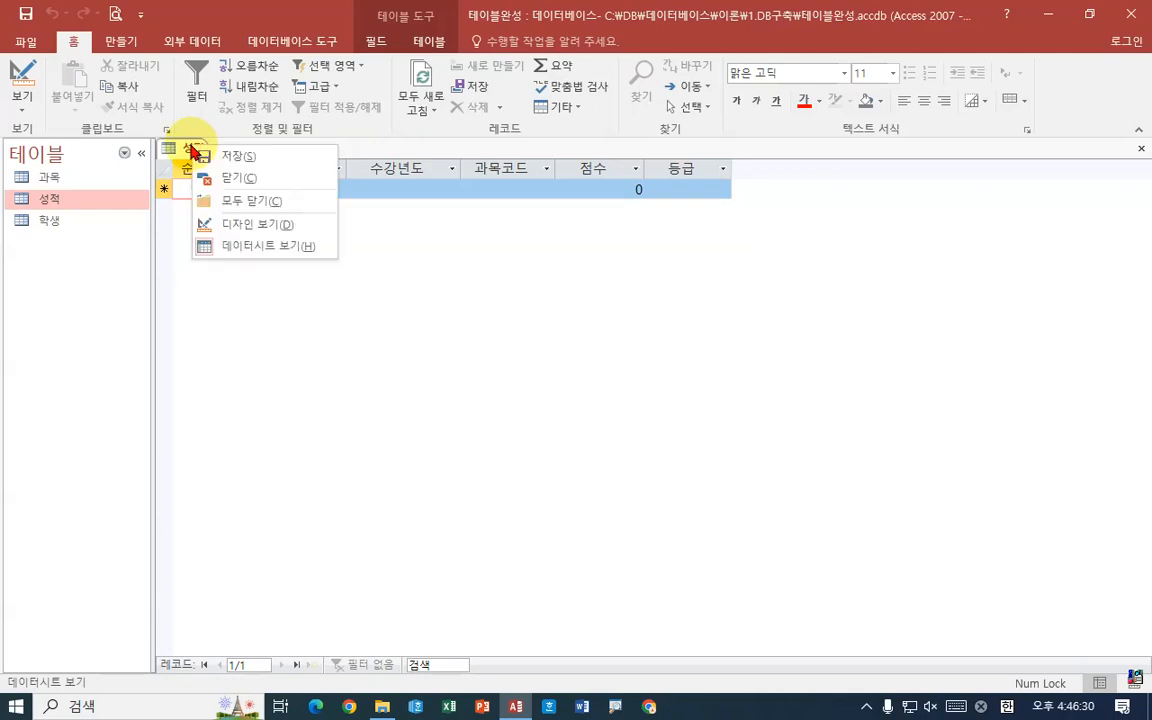
{"action": "left_click", "coordinate": [248, 228]}
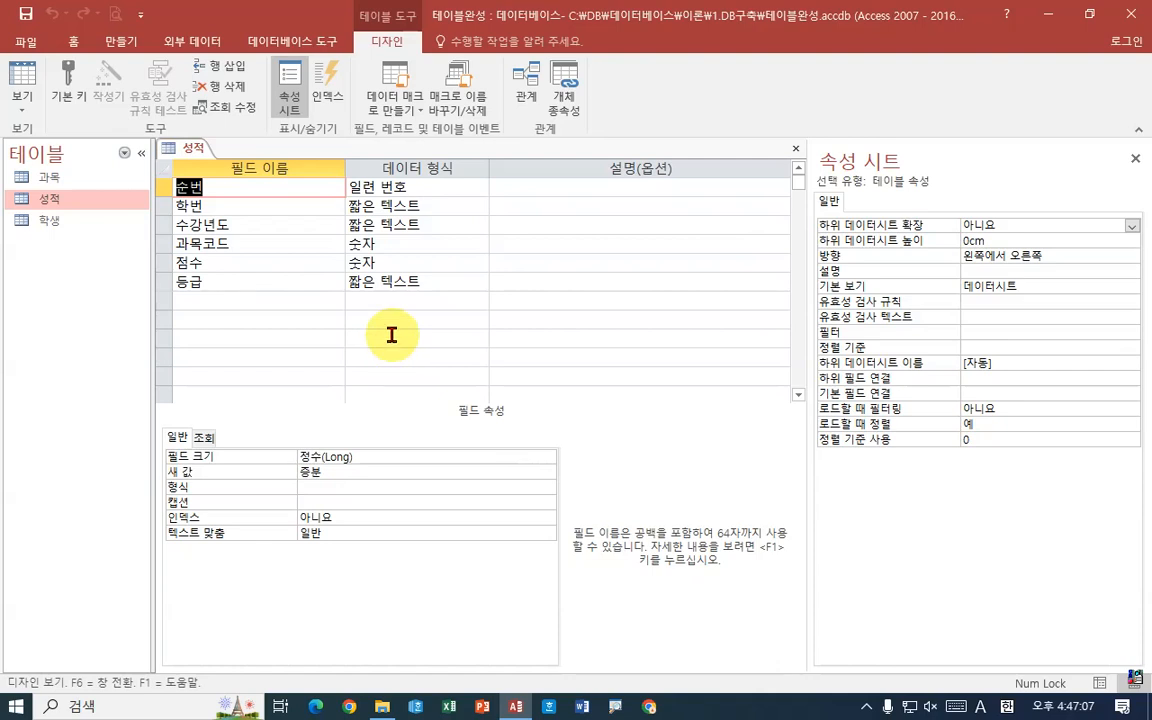
- Try making 학번 and 과목코드 the primary key one at a time
{"action": "left_click", "coordinate": [165, 205]}
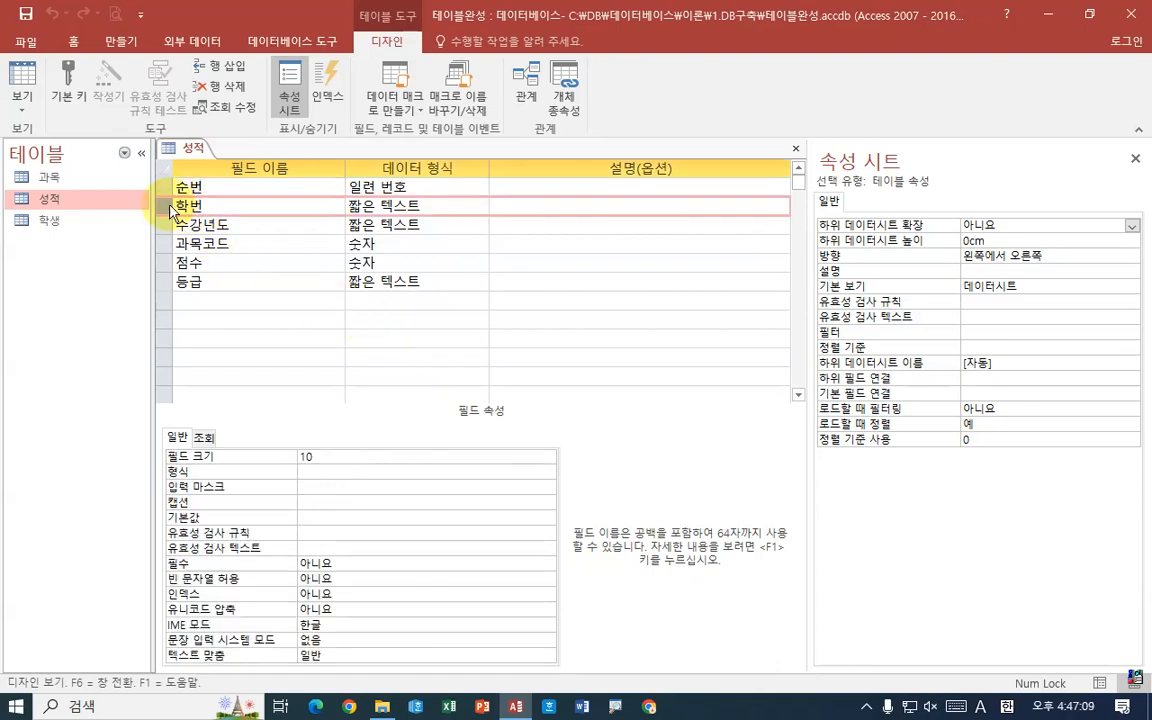
{"action": "left_click", "coordinate": [73, 93]}
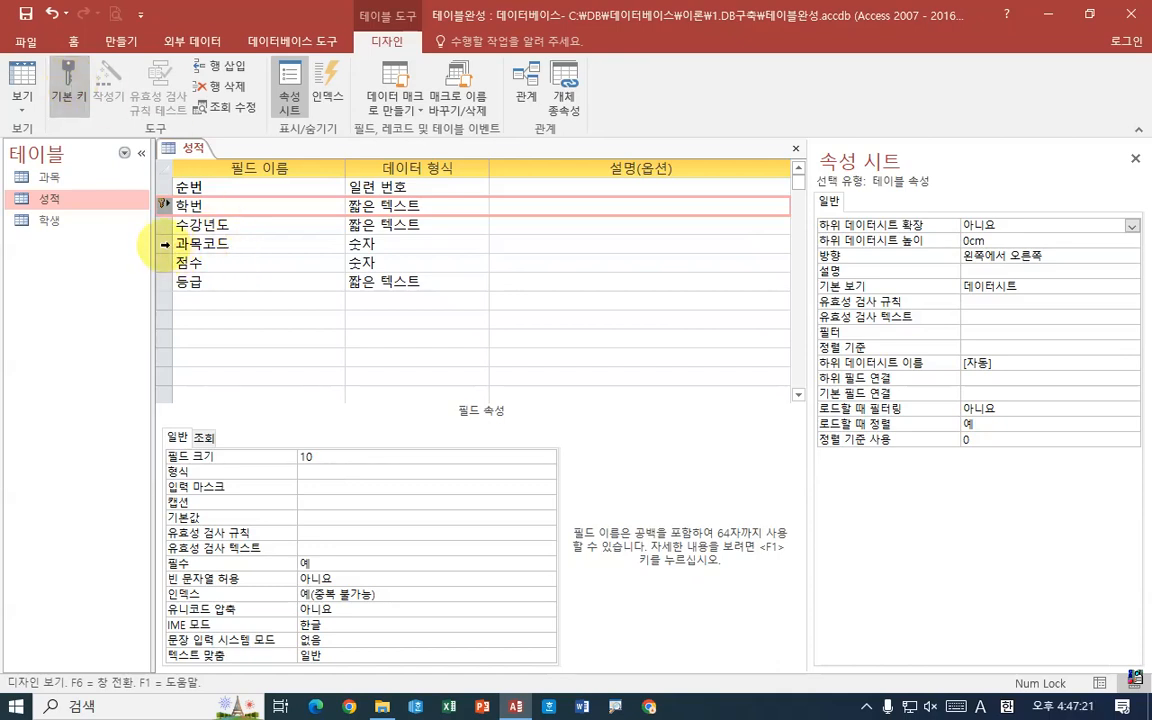
{"action": "left_click", "coordinate": [162, 243]}
{"action": "left_click", "coordinate": [70, 97]}
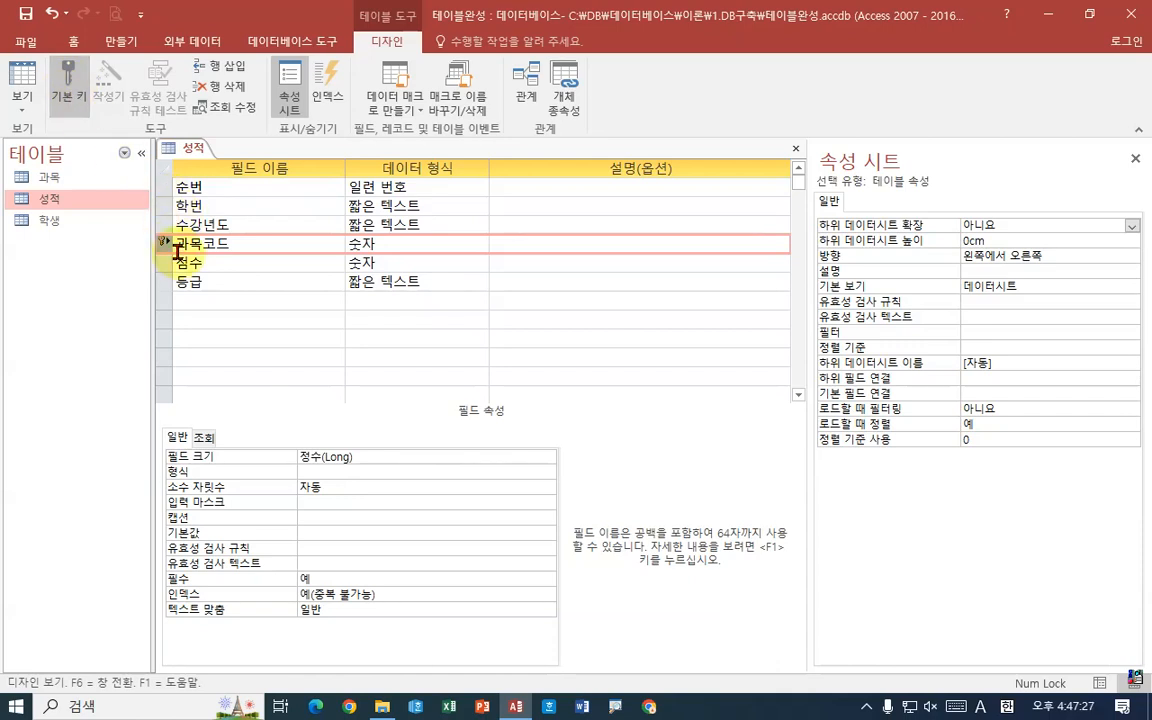
- Set 학번 and 과목코드 together as the composite primary key of the 성적 table
{"action": "left_click", "coordinate": [164, 204]}
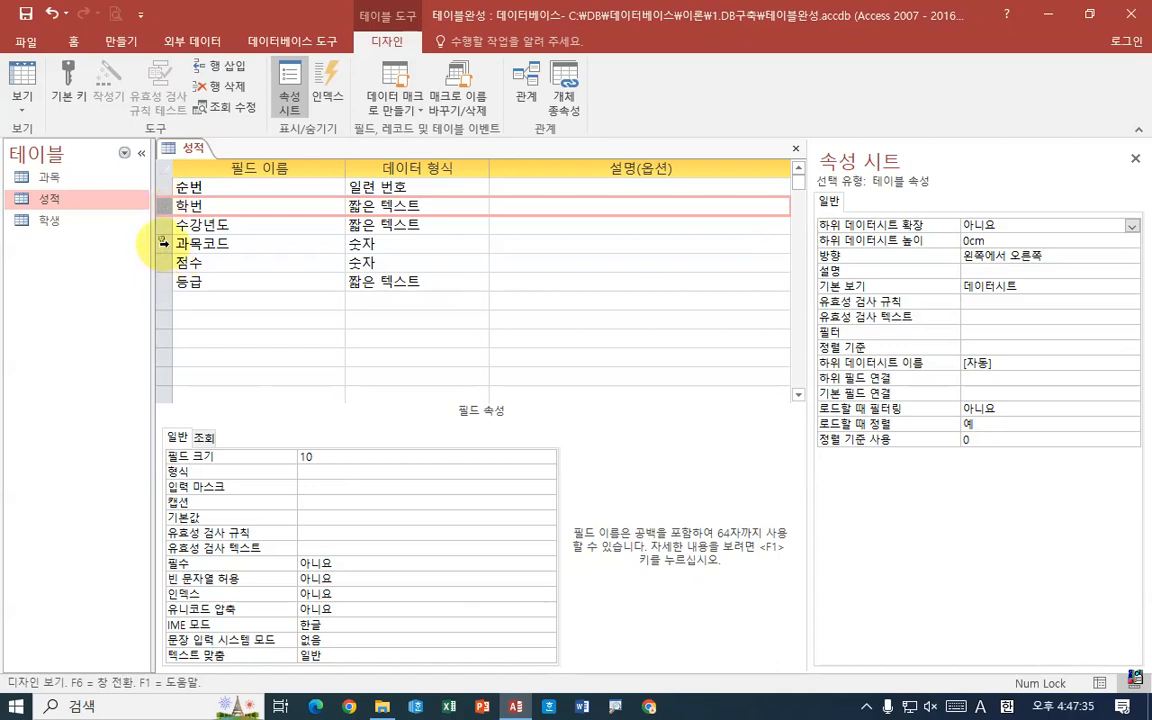
{"action": "left_click", "coordinate": [164, 243]}
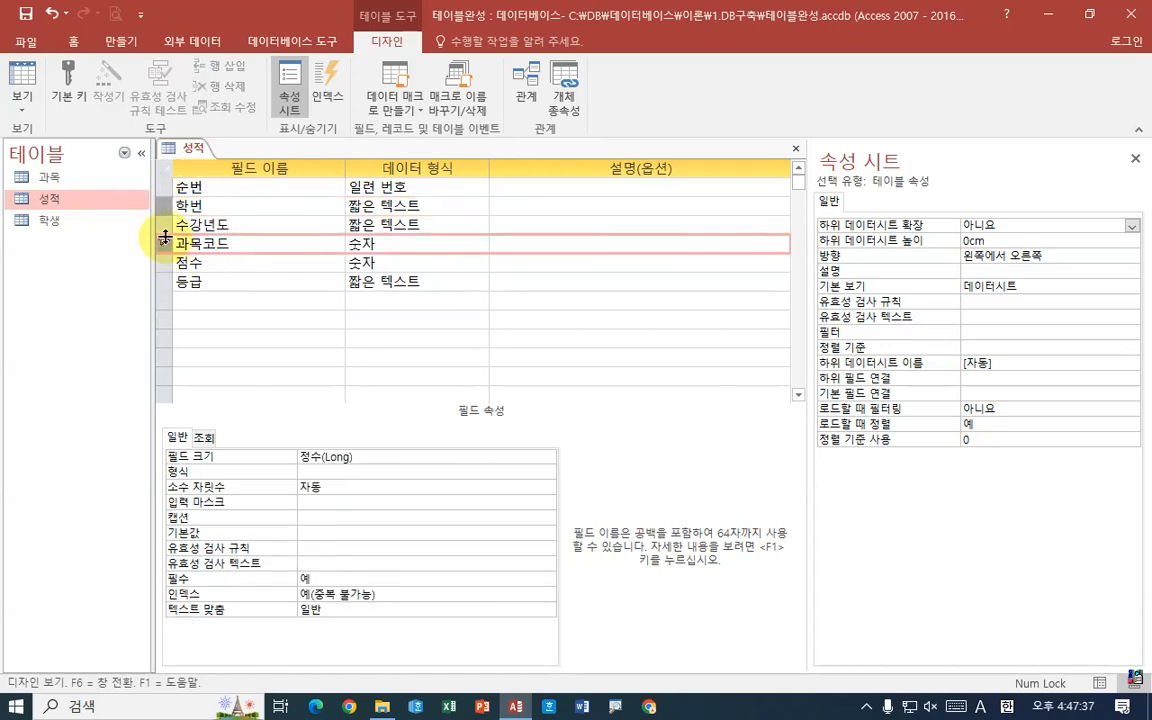
{"action": "left_click", "coordinate": [68, 95]}
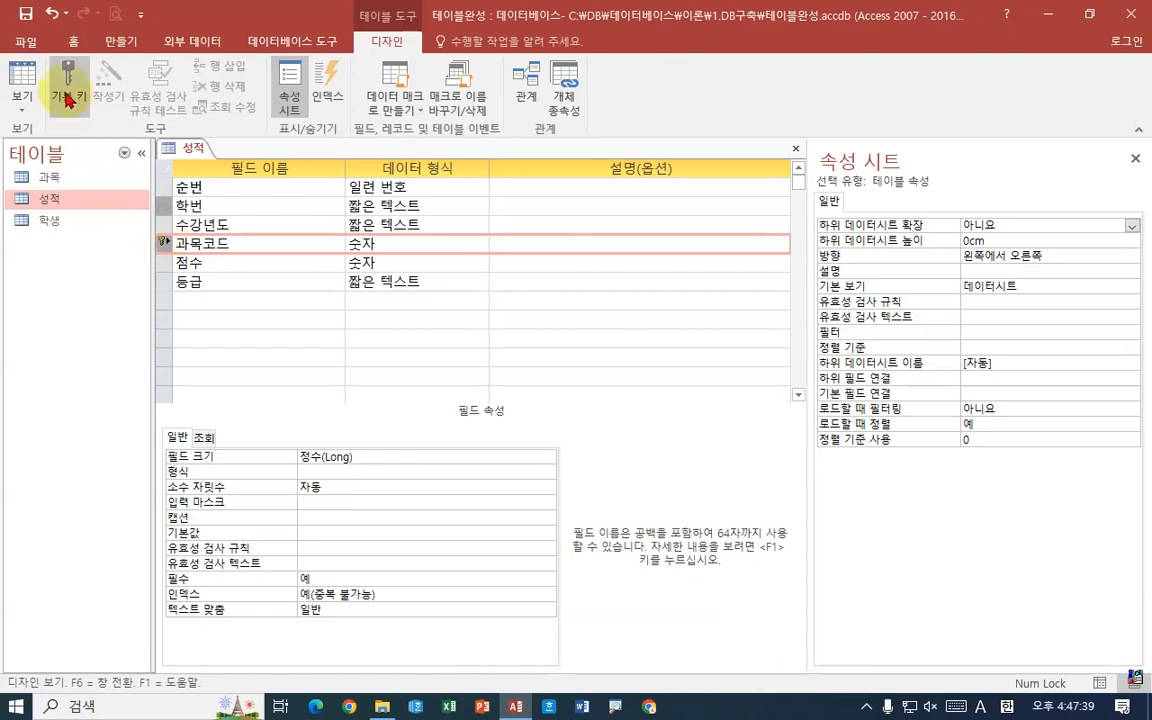
{"action": "left_click", "coordinate": [68, 97]}
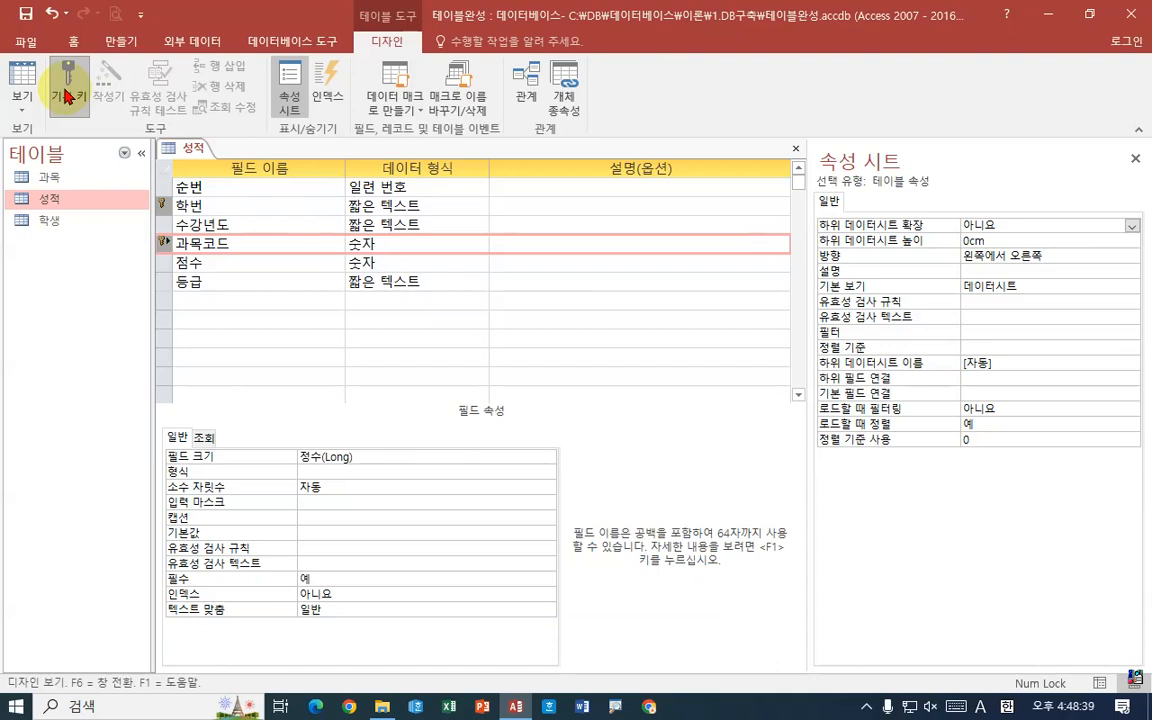
{"action": "left_click", "coordinate": [166, 205]}
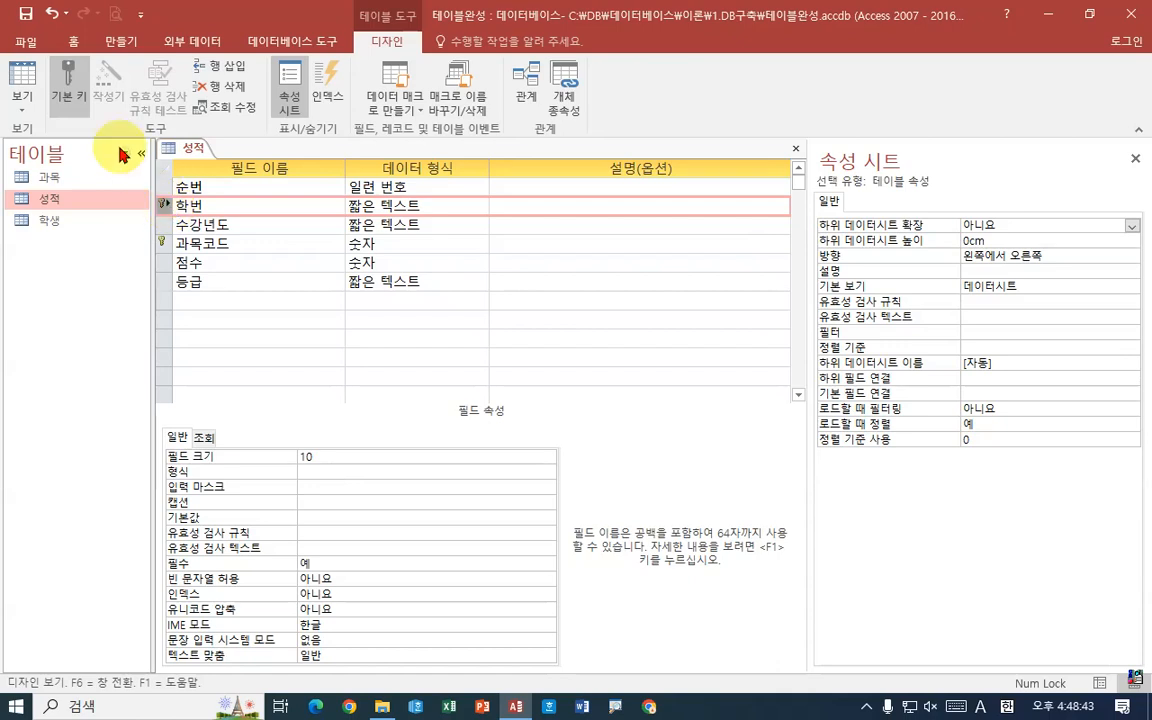
{"action": "right_click", "coordinate": [163, 210]}
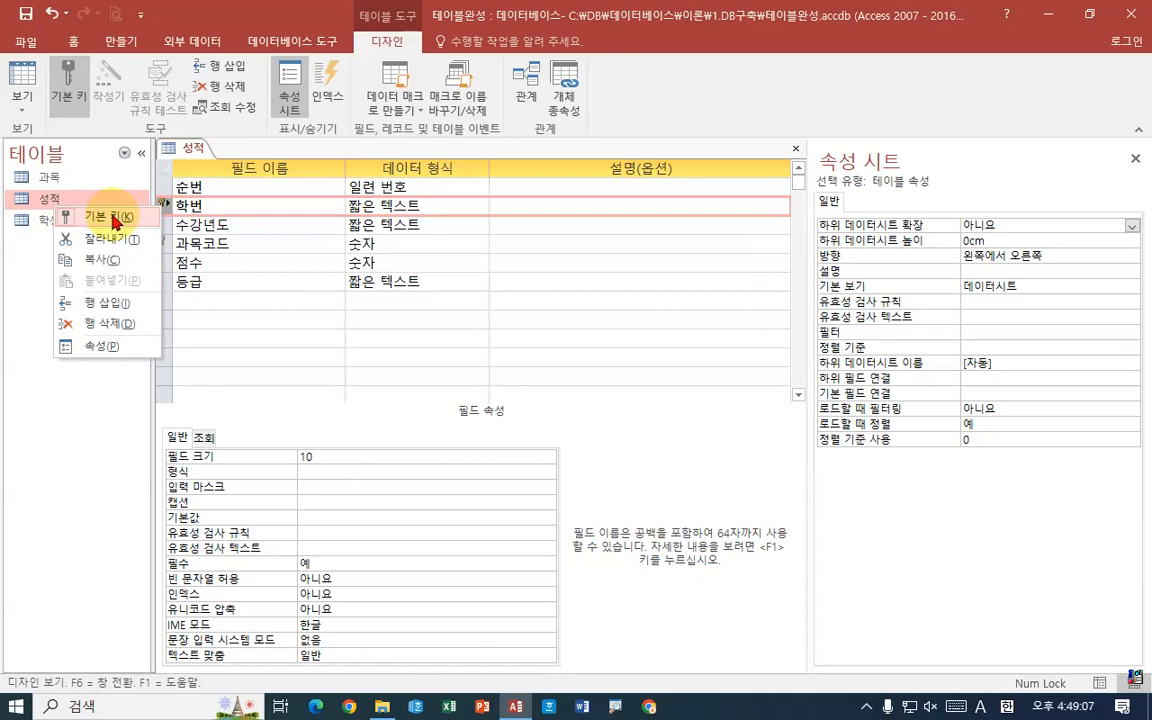
- Set the default value of the 수강년도 field to =Year(Date())
{"action": "left_click", "coordinate": [240, 226]}
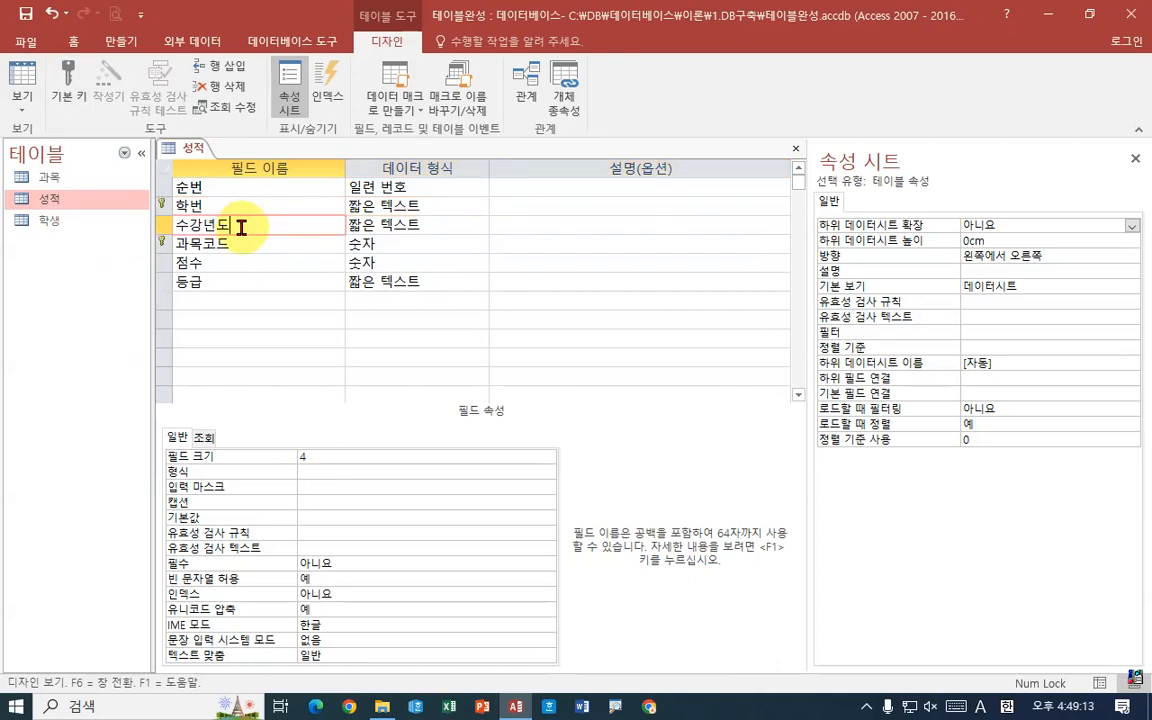
{"action": "left_click", "coordinate": [310, 520]}
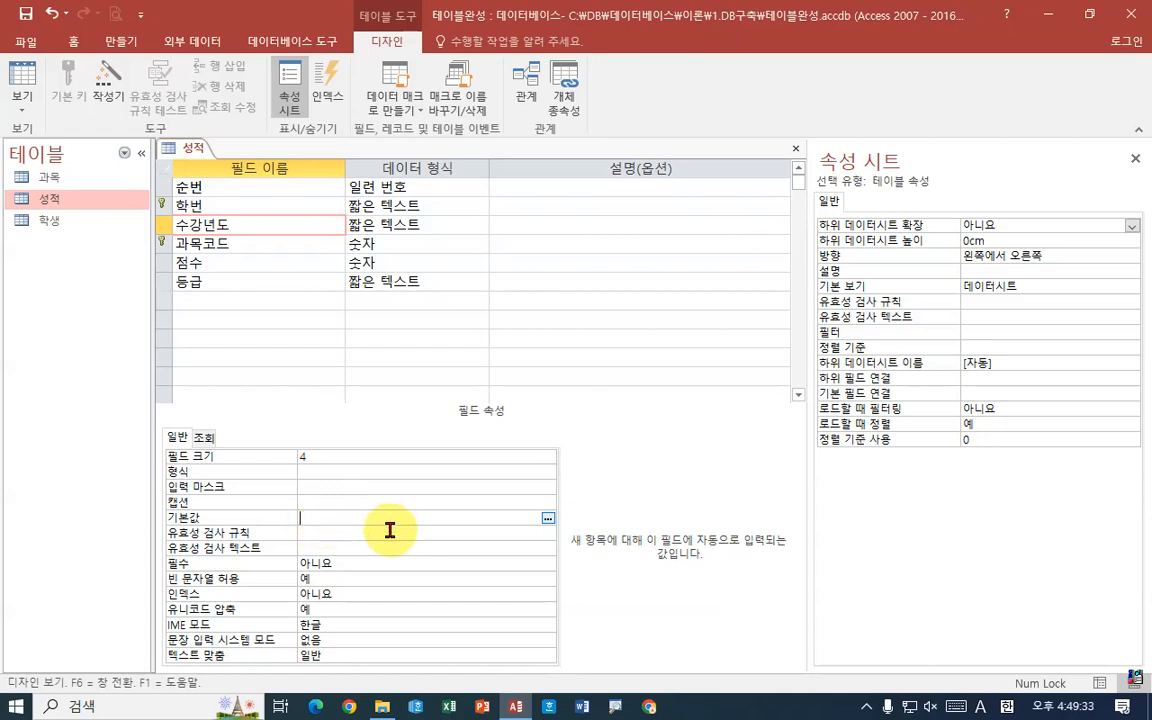
{"action": "type", "text": "=y"}
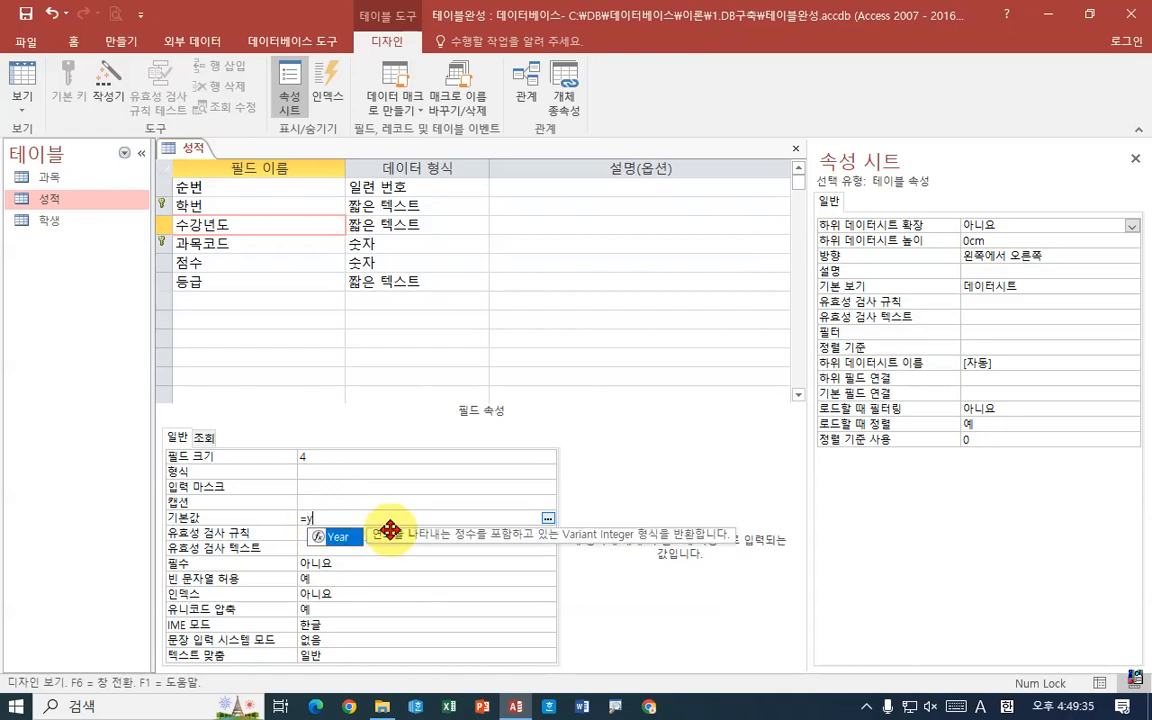
{"action": "type", "text": "ear(d"}
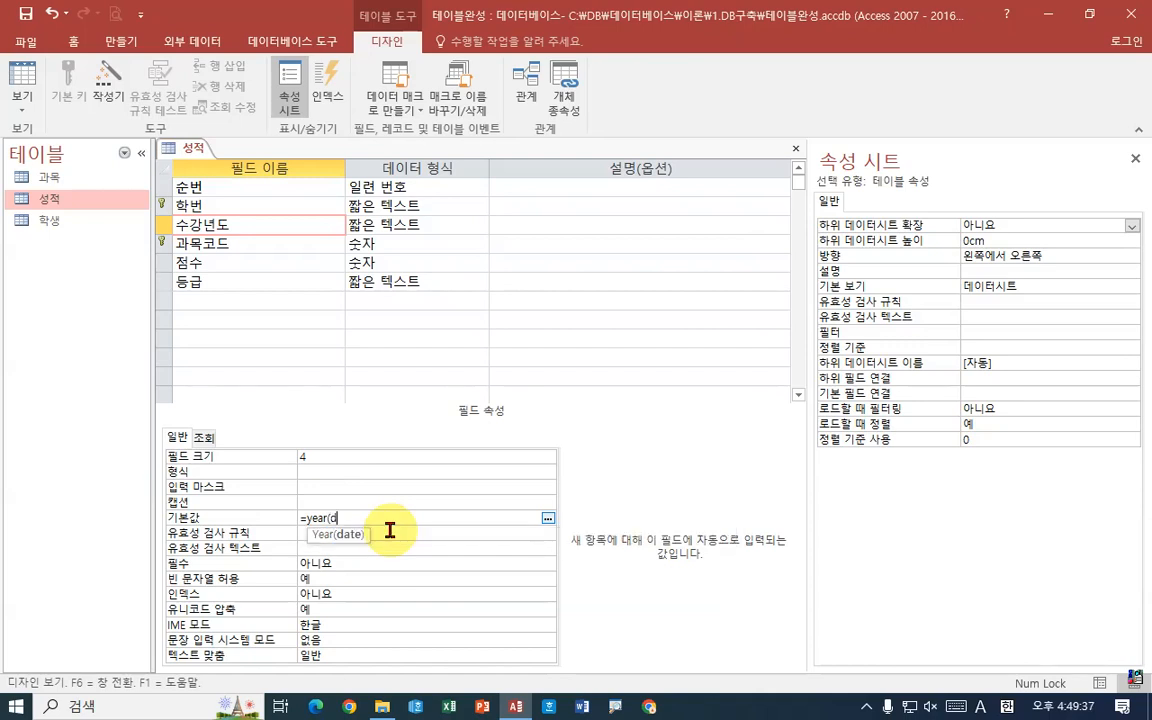
{"action": "type", "text": "ate())"}
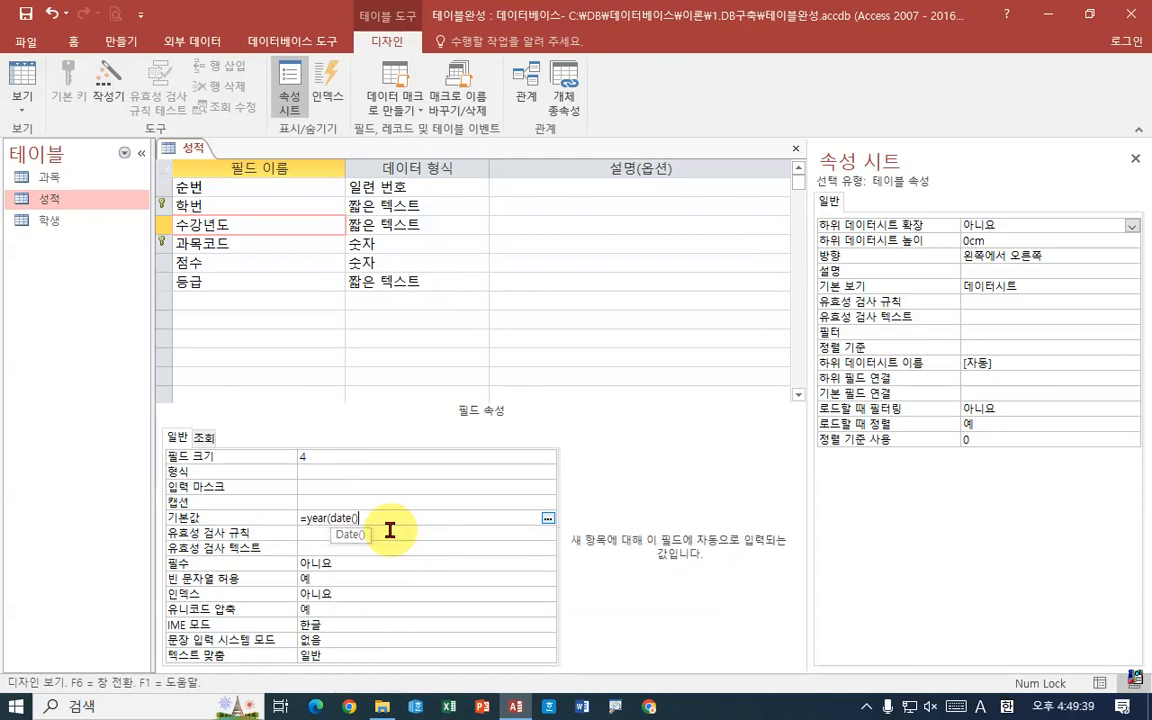
{"action": "left_click", "coordinate": [390, 531]}
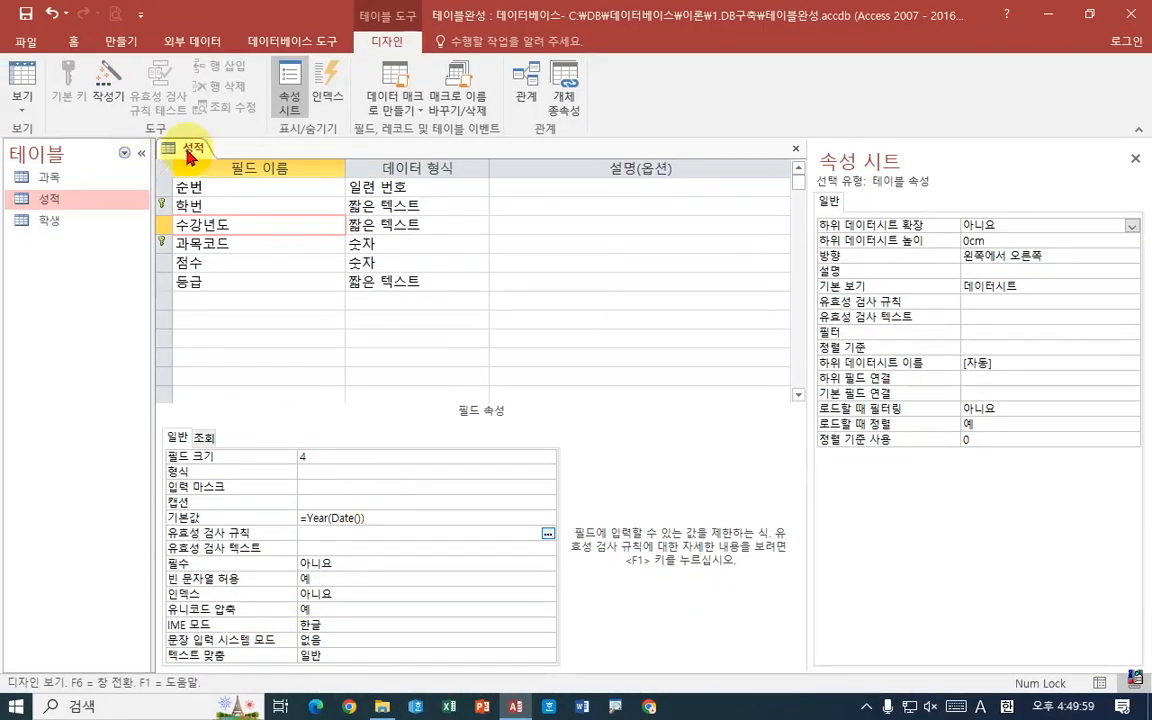
- Save the 성적 table design and show it in Datasheet view to check the 수강년도 default value
{"action": "right_click", "coordinate": [188, 152]}
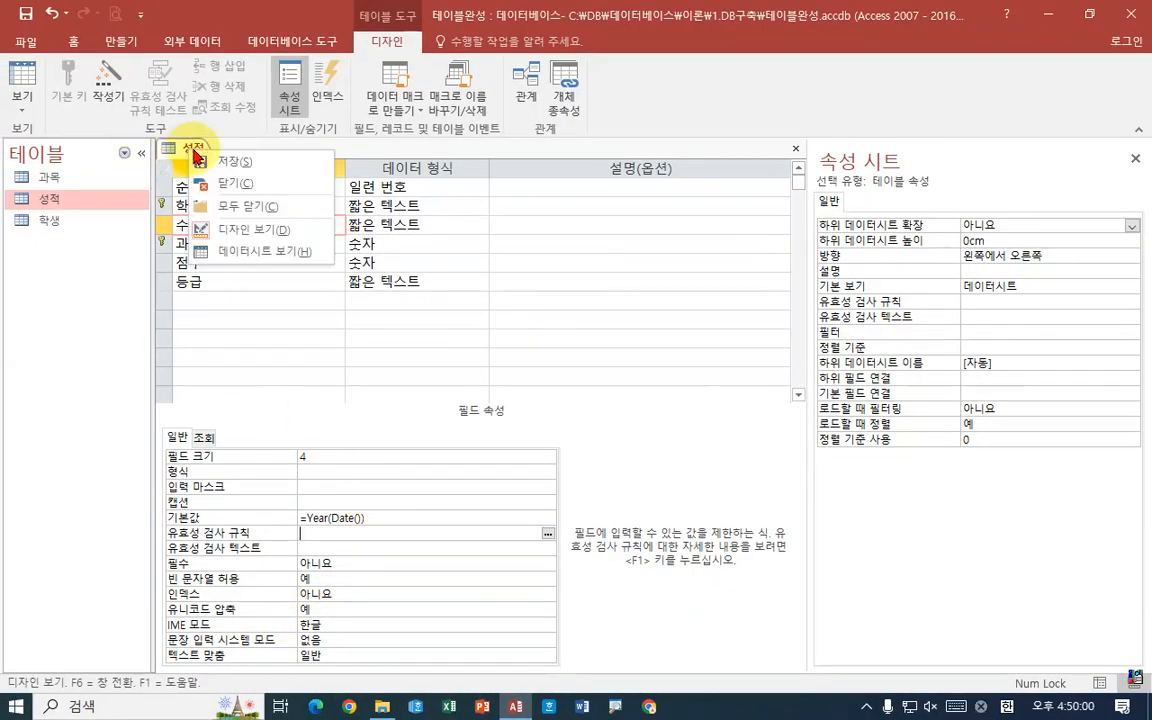
{"action": "left_click", "coordinate": [226, 162]}
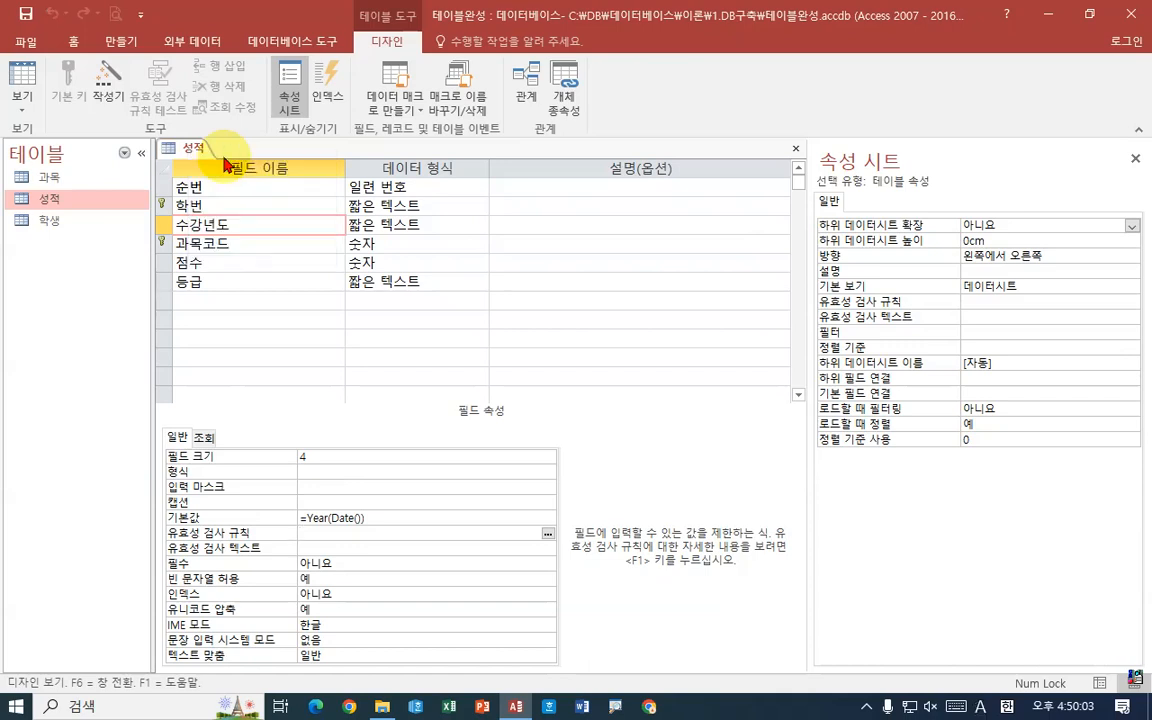
{"action": "right_click", "coordinate": [193, 152]}
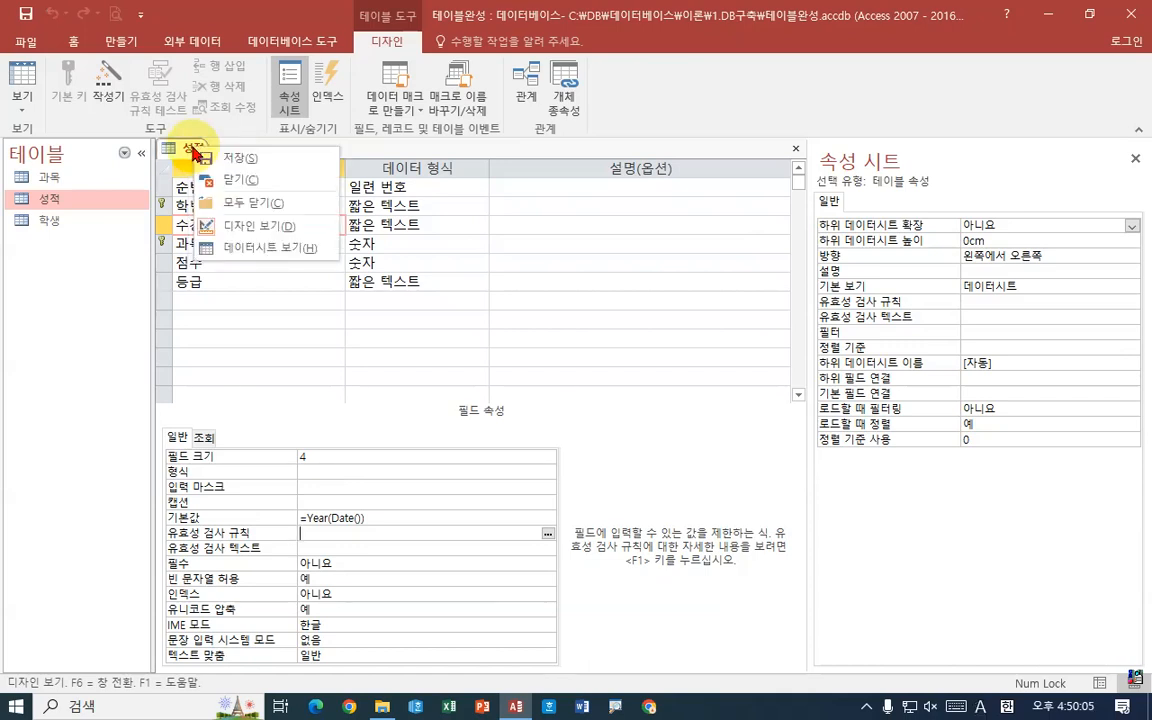
{"action": "left_click", "coordinate": [228, 247]}
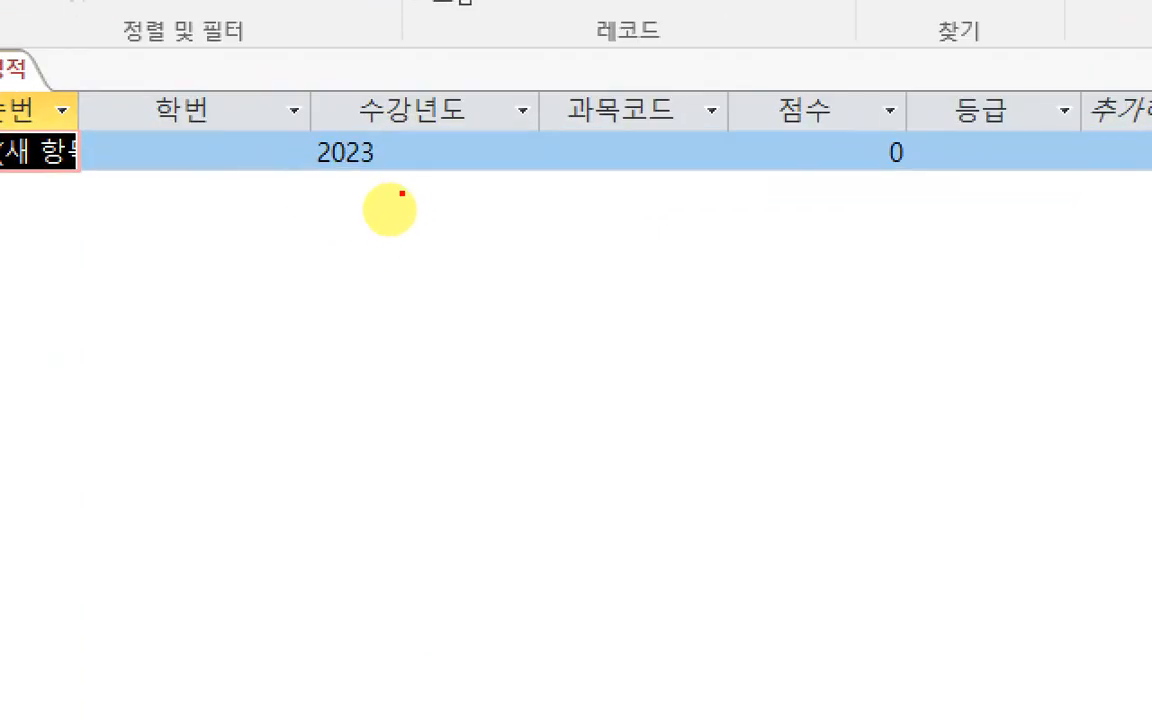
{"action": "mouse_move", "coordinate": [378, 185]}
{"action": "left_mouse_down"}
{"action": "mouse_move", "coordinate": [295, 125]}
{"action": "mouse_move", "coordinate": [398, 198]}
{"action": "mouse_move", "coordinate": [388, 197]}
{"action": "left_mouse_up"}
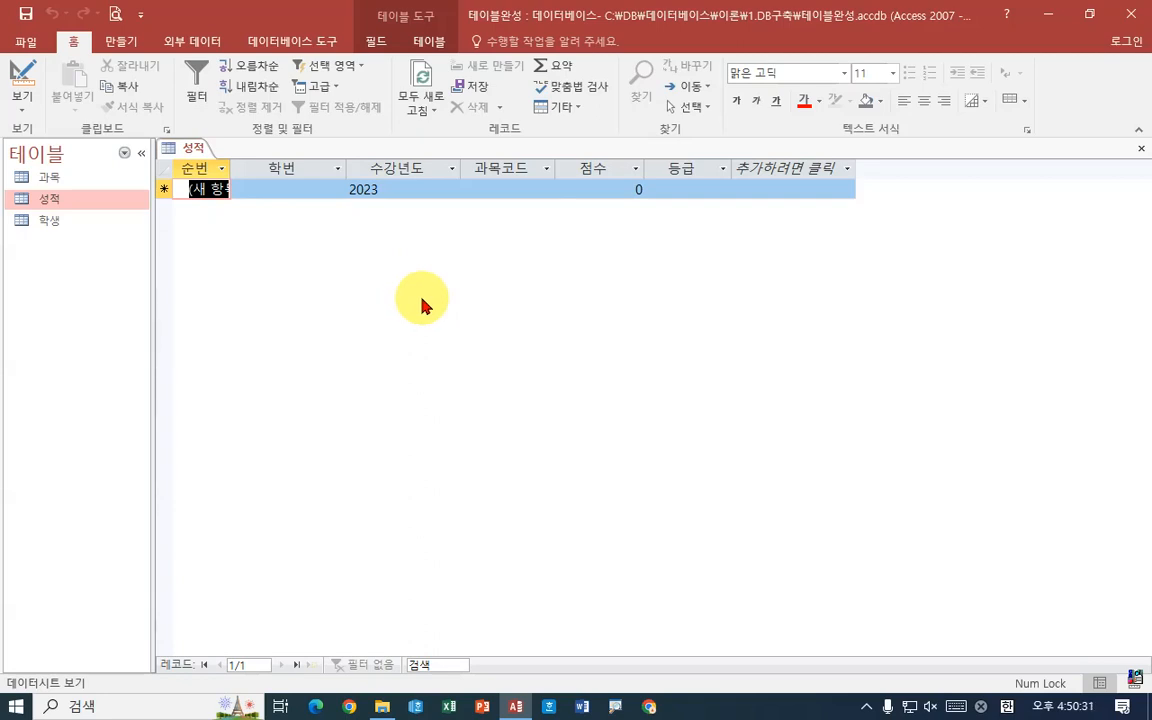
- Return to Design view and set the 등급 field's validation rule to in(A,B,C,D,F)
{"action": "right_click", "coordinate": [192, 150]}
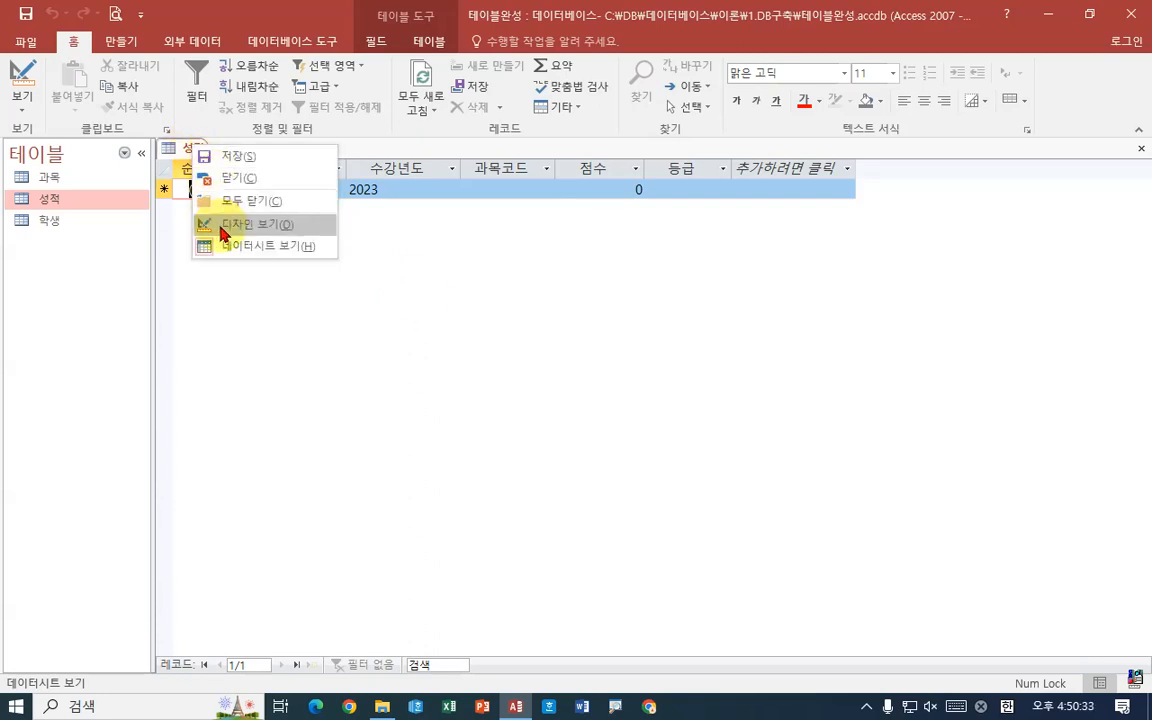
{"action": "left_click", "coordinate": [203, 225]}
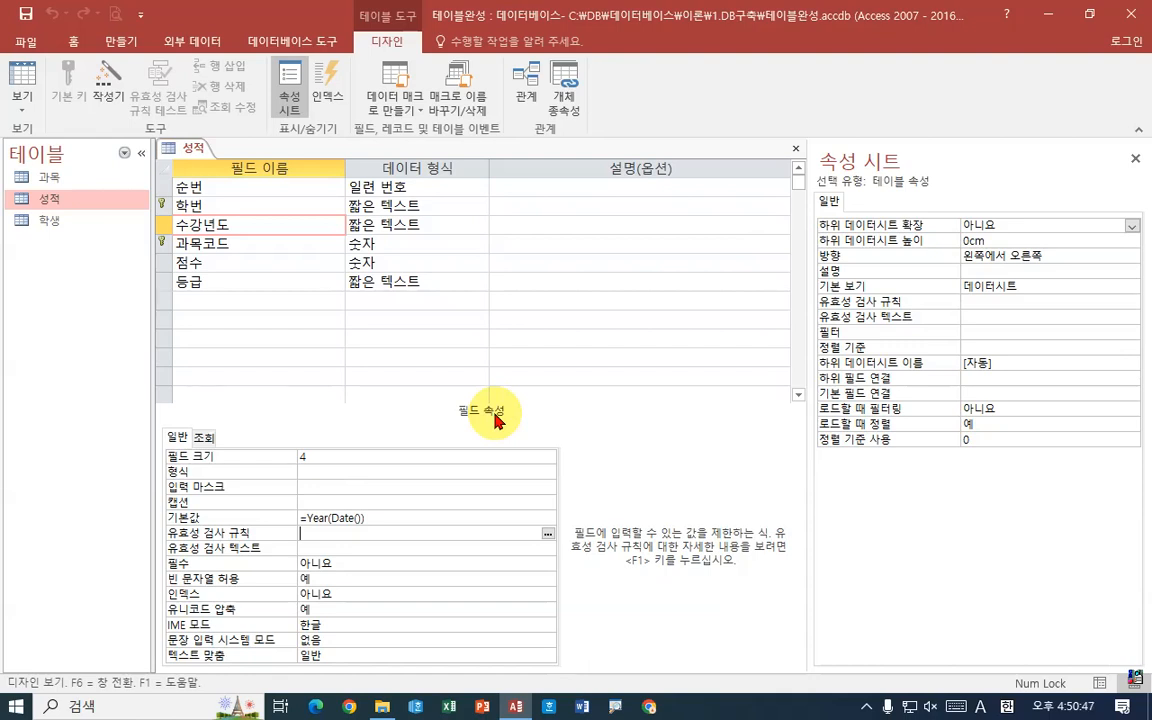
{"action": "left_click", "coordinate": [219, 282]}
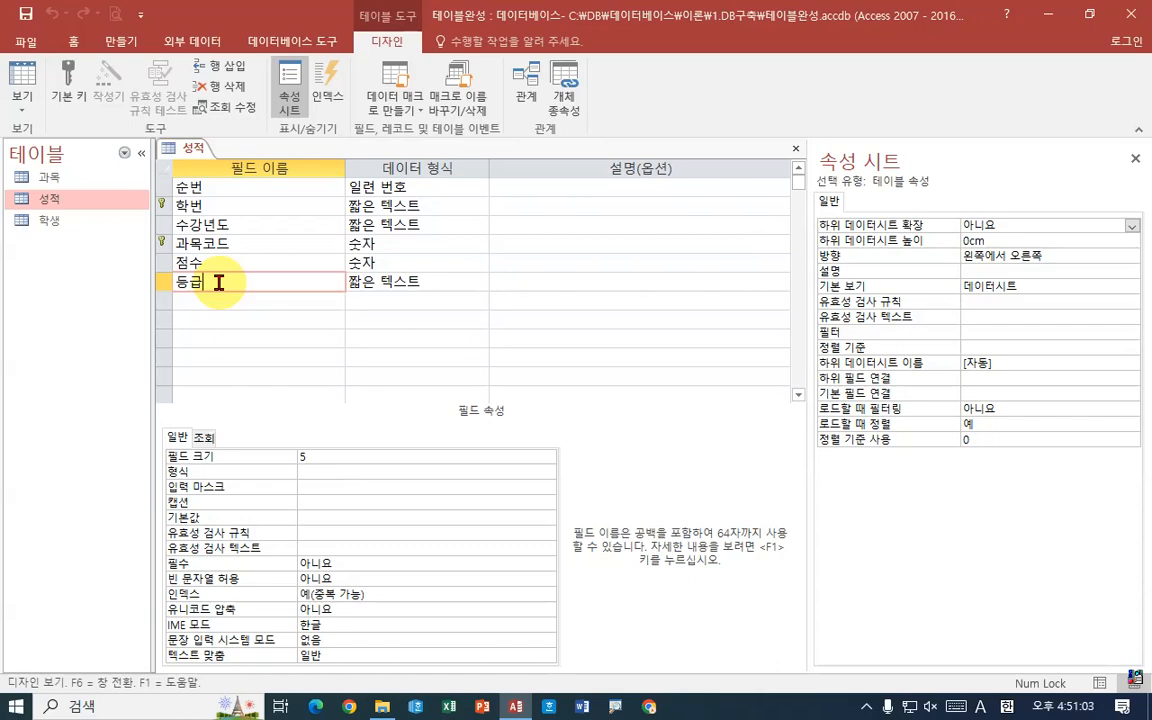
{"action": "left_click", "coordinate": [322, 532]}
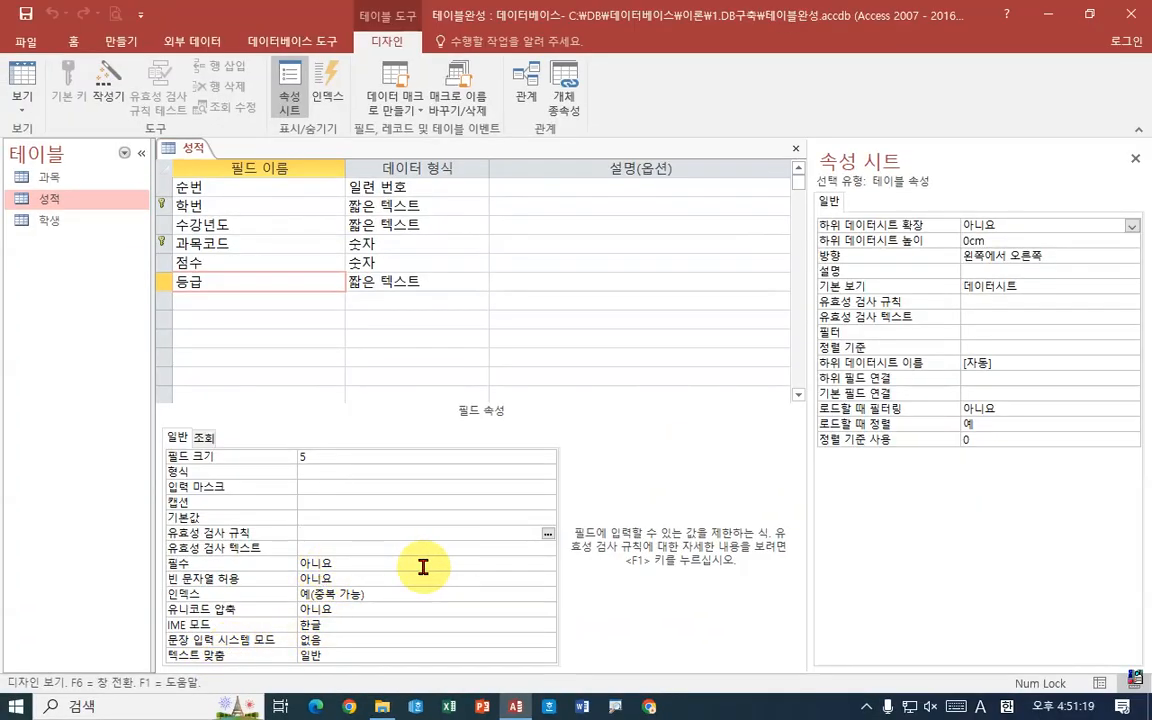
{"action": "type", "text": "in(A,B,C"}
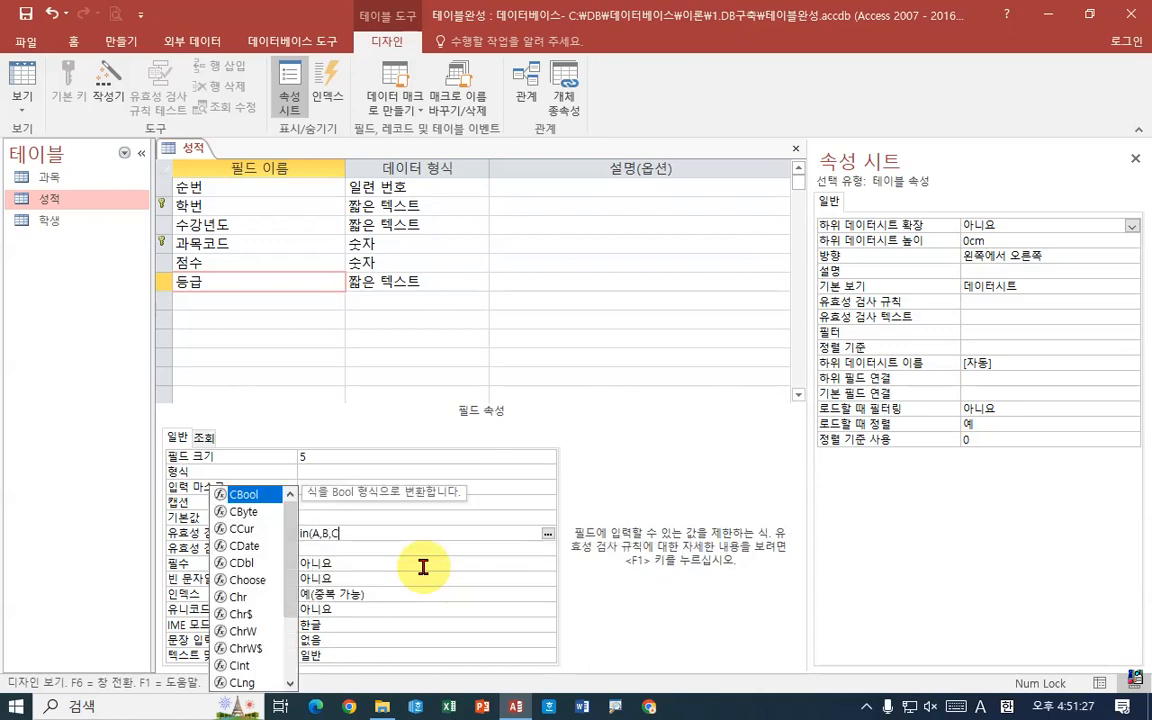
{"action": "type", "text": ",D,R"}
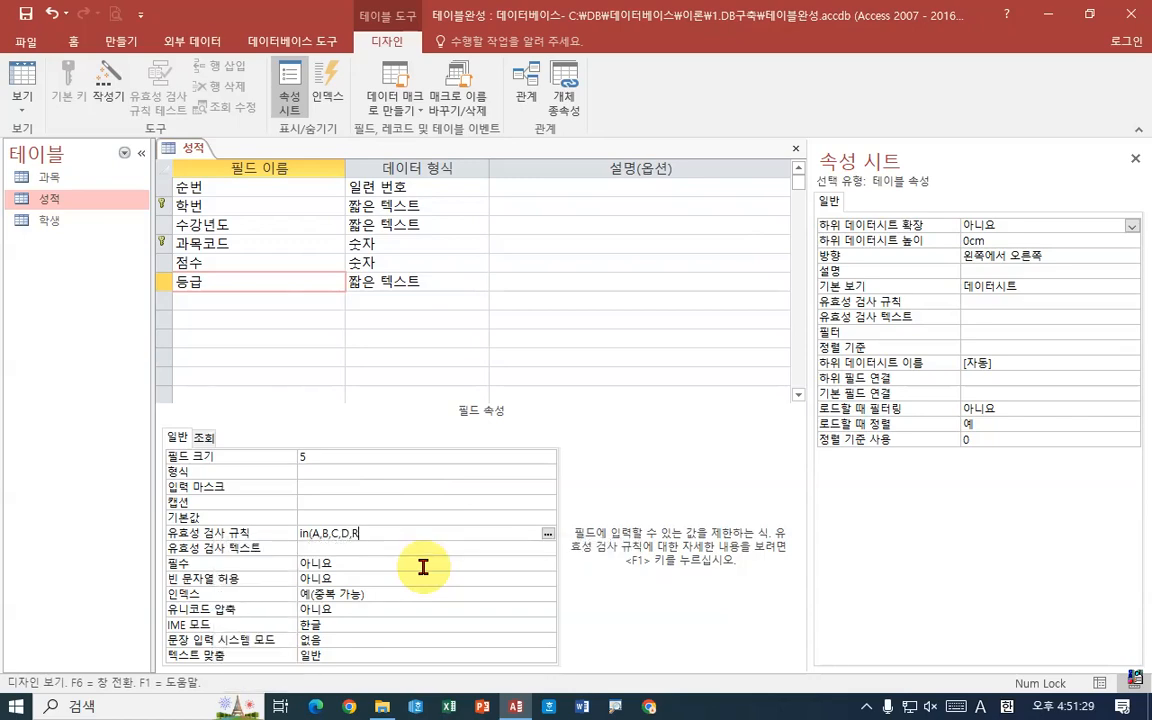
{"action": "key", "text": "BackSpace"}
{"action": "type", "text": "F)"}
{"action": "key", "text": "Return"}
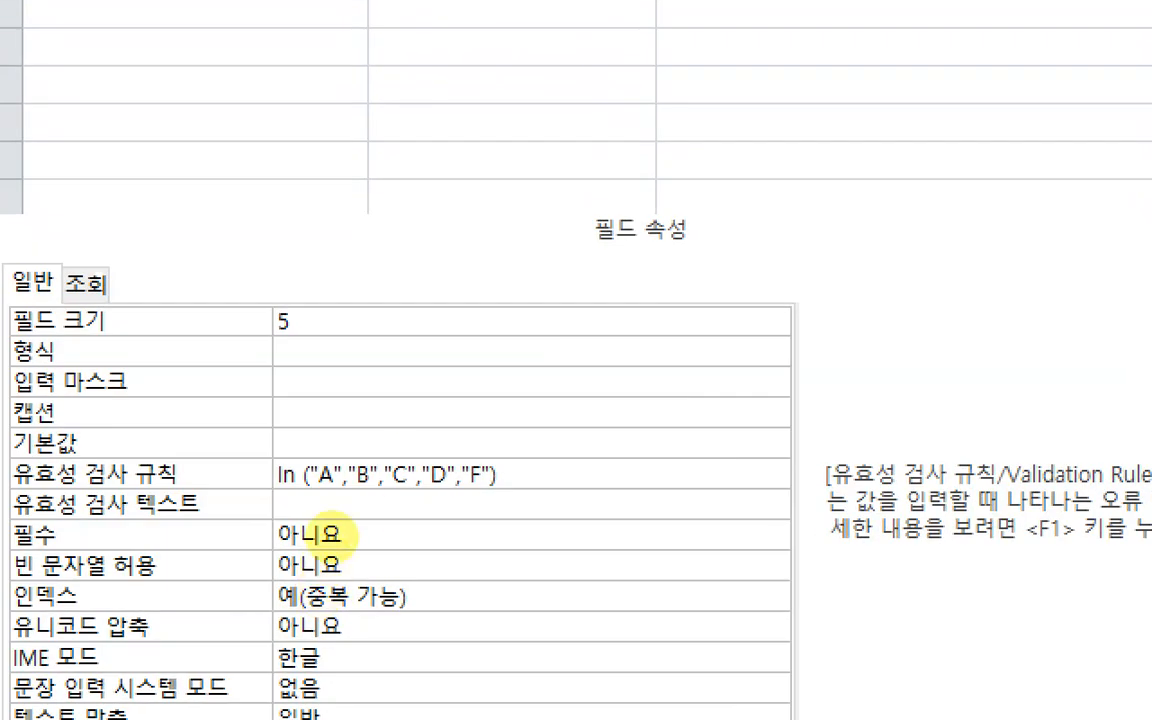
{"action": "mouse_move", "coordinate": [371, 370]}
{"action": "left_mouse_down"}
{"action": "mouse_move", "coordinate": [405, 445]}
{"action": "mouse_move", "coordinate": [452, 448]}
{"action": "mouse_move", "coordinate": [510, 487]}
{"action": "left_mouse_up"}
{"action": "left_click_drag", "start_coordinate": [670, 432], "coordinate": [670, 453]}
{"action": "left_click_drag", "start_coordinate": [648, 358], "coordinate": [682, 360]}
{"action": "mouse_move", "coordinate": [713, 424]}
{"action": "left_mouse_down"}
{"action": "mouse_move", "coordinate": [712, 459]}
{"action": "mouse_move", "coordinate": [757, 460]}
{"action": "left_mouse_up"}
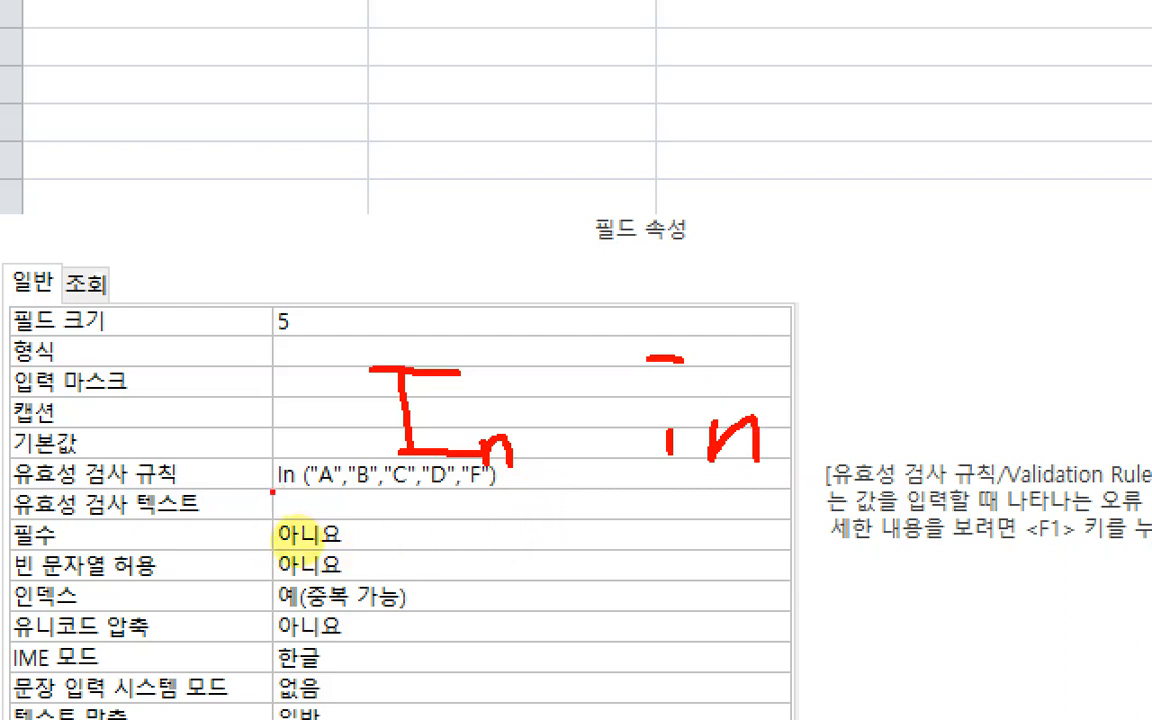
{"action": "left_click_drag", "start_coordinate": [270, 491], "coordinate": [315, 489]}
{"action": "mouse_move", "coordinate": [554, 555]}
{"action": "left_mouse_down"}
{"action": "mouse_move", "coordinate": [555, 571]}
{"action": "mouse_move", "coordinate": [570, 540]}
{"action": "mouse_move", "coordinate": [594, 565]}
{"action": "left_mouse_up"}
{"action": "mouse_move", "coordinate": [628, 548]}
{"action": "left_mouse_down"}
{"action": "mouse_move", "coordinate": [671, 545]}
{"action": "mouse_move", "coordinate": [667, 577]}
{"action": "left_mouse_up"}
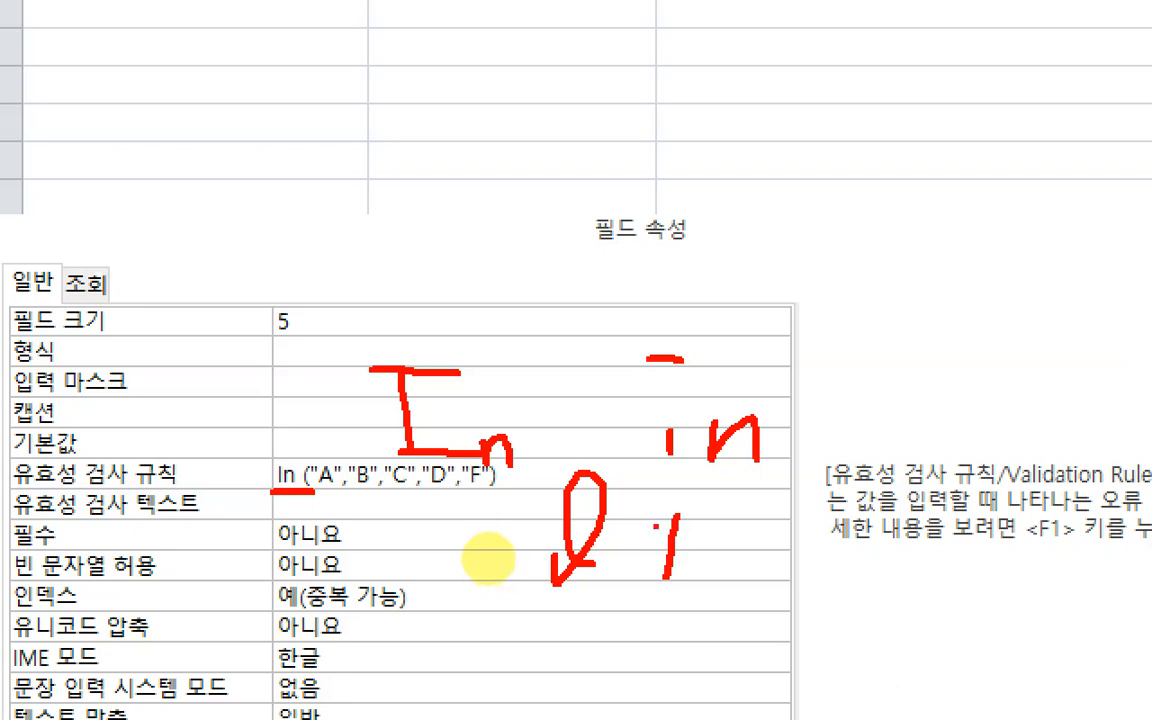
{"action": "left_click_drag", "start_coordinate": [676, 511], "coordinate": [736, 580]}
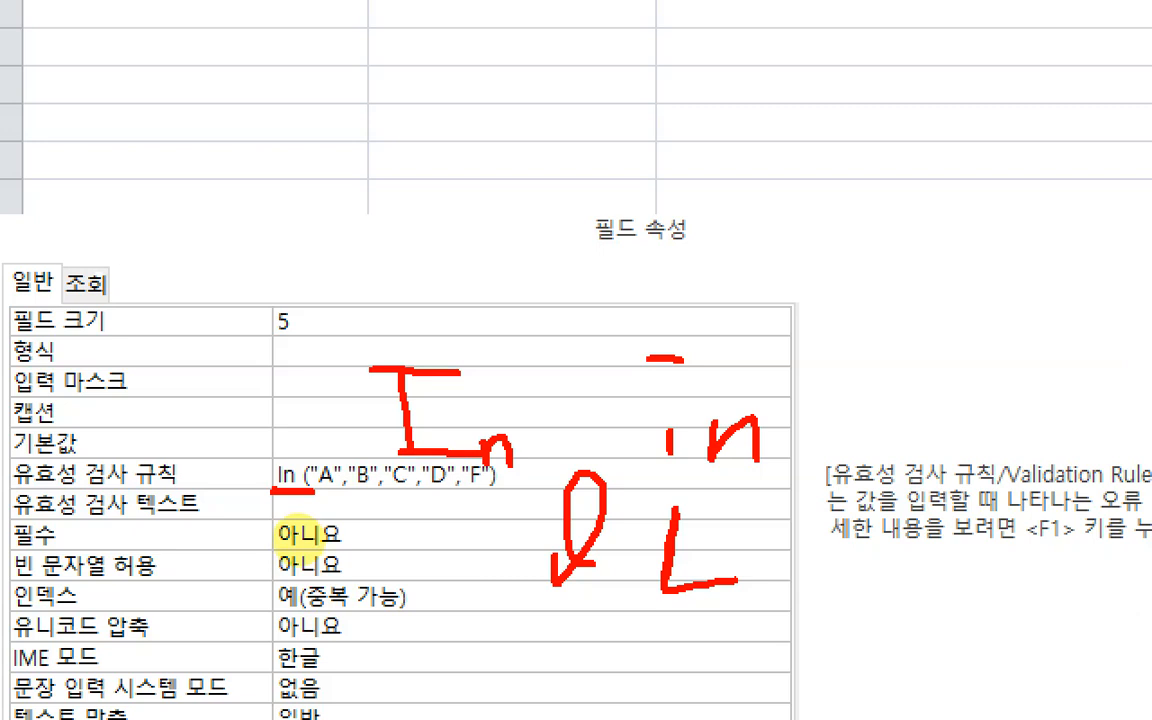
{"action": "left_click_drag", "start_coordinate": [835, 368], "coordinate": [873, 368]}
{"action": "mouse_move", "coordinate": [869, 383]}
{"action": "left_mouse_down"}
{"action": "mouse_move", "coordinate": [864, 456]}
{"action": "mouse_move", "coordinate": [905, 464]}
{"action": "left_mouse_up"}
{"action": "mouse_move", "coordinate": [912, 449]}
{"action": "left_mouse_down"}
{"action": "mouse_move", "coordinate": [911, 465]}
{"action": "mouse_move", "coordinate": [947, 484]}
{"action": "left_mouse_up"}
{"action": "mouse_move", "coordinate": [829, 543]}
{"action": "left_mouse_down"}
{"action": "mouse_move", "coordinate": [832, 600]}
{"action": "mouse_move", "coordinate": [932, 609]}
{"action": "left_mouse_up"}
{"action": "left_click_drag", "start_coordinate": [932, 600], "coordinate": [958, 613]}
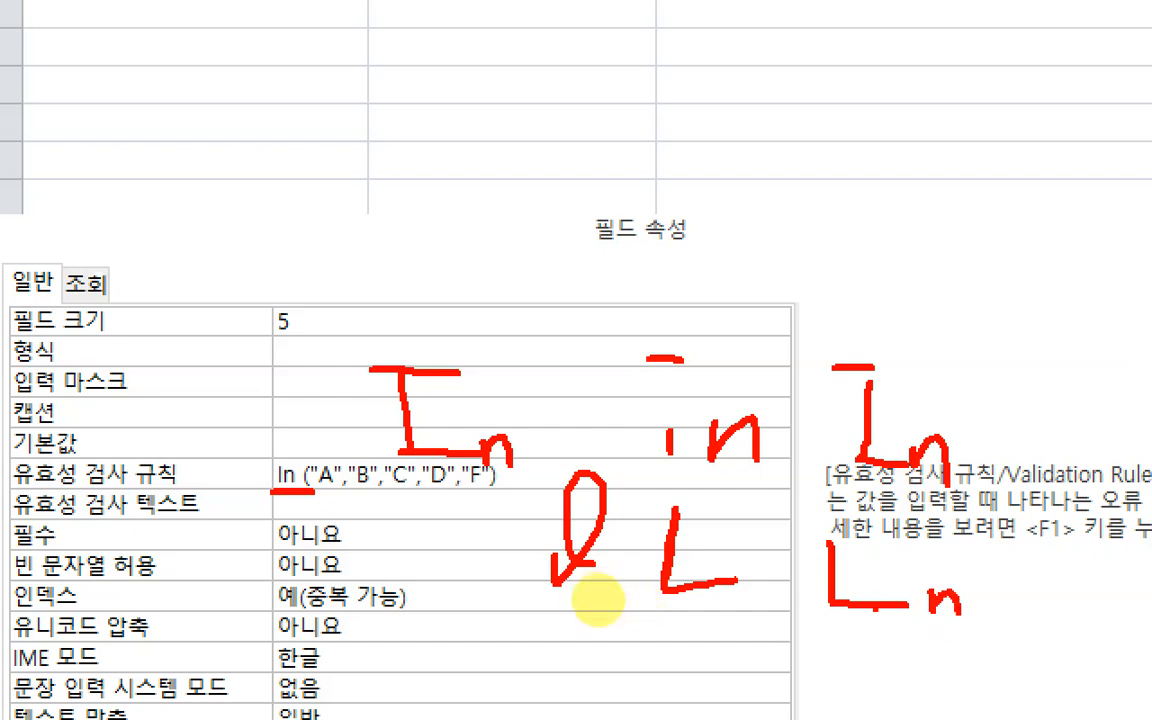
{"action": "left_click_drag", "start_coordinate": [811, 671], "coordinate": [928, 633]}
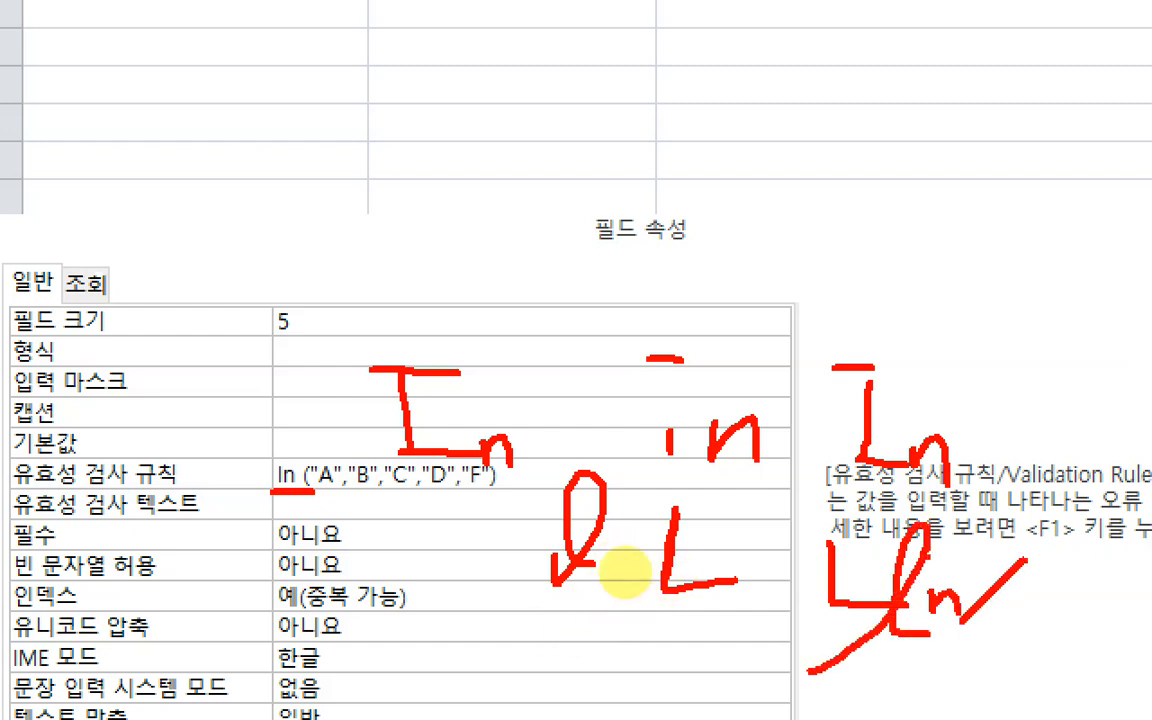
{"action": "left_click_drag", "start_coordinate": [965, 583], "coordinate": [1040, 647]}
{"action": "left_click_drag", "start_coordinate": [1025, 562], "coordinate": [935, 635]}
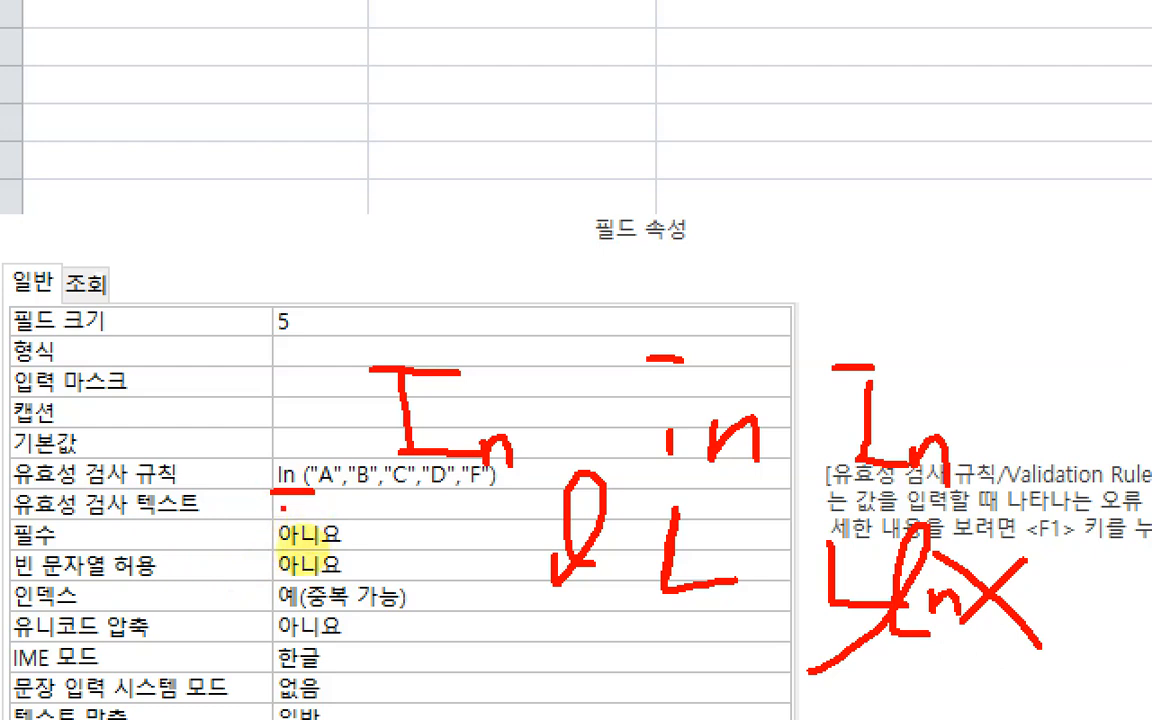
{"action": "left_click_drag", "start_coordinate": [432, 281], "coordinate": [435, 307]}
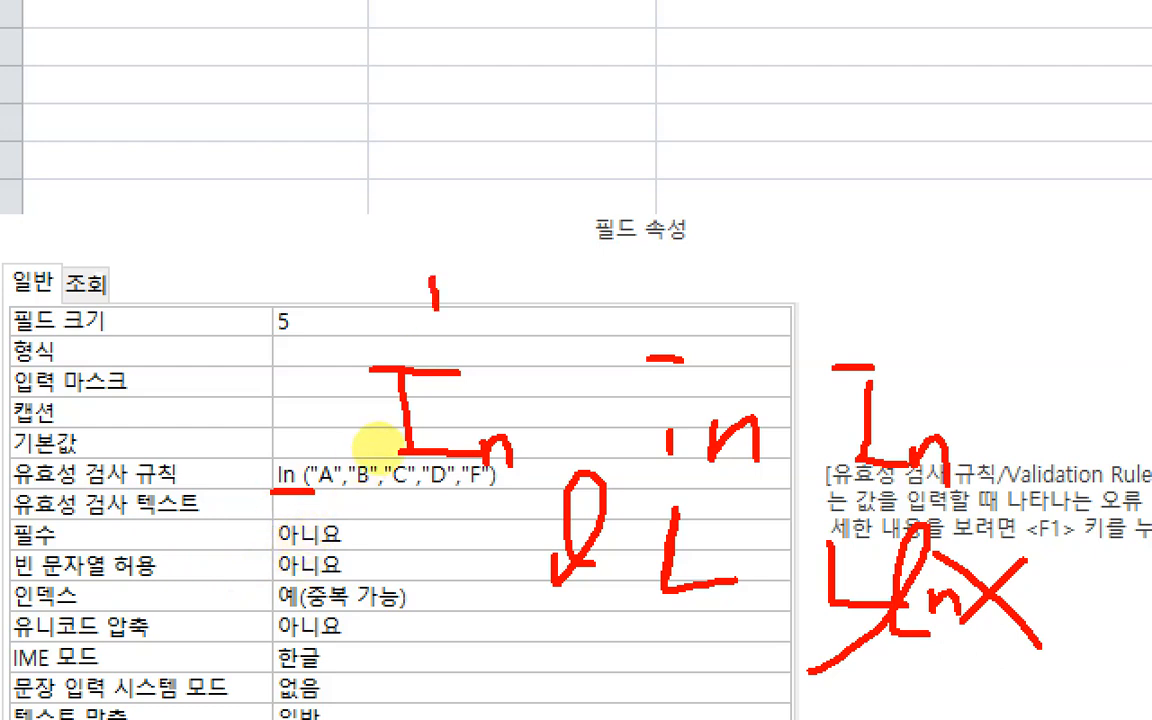
{"action": "mouse_move", "coordinate": [418, 231]}
{"action": "left_mouse_down"}
{"action": "mouse_move", "coordinate": [491, 290]}
{"action": "mouse_move", "coordinate": [494, 325]}
{"action": "left_mouse_up"}
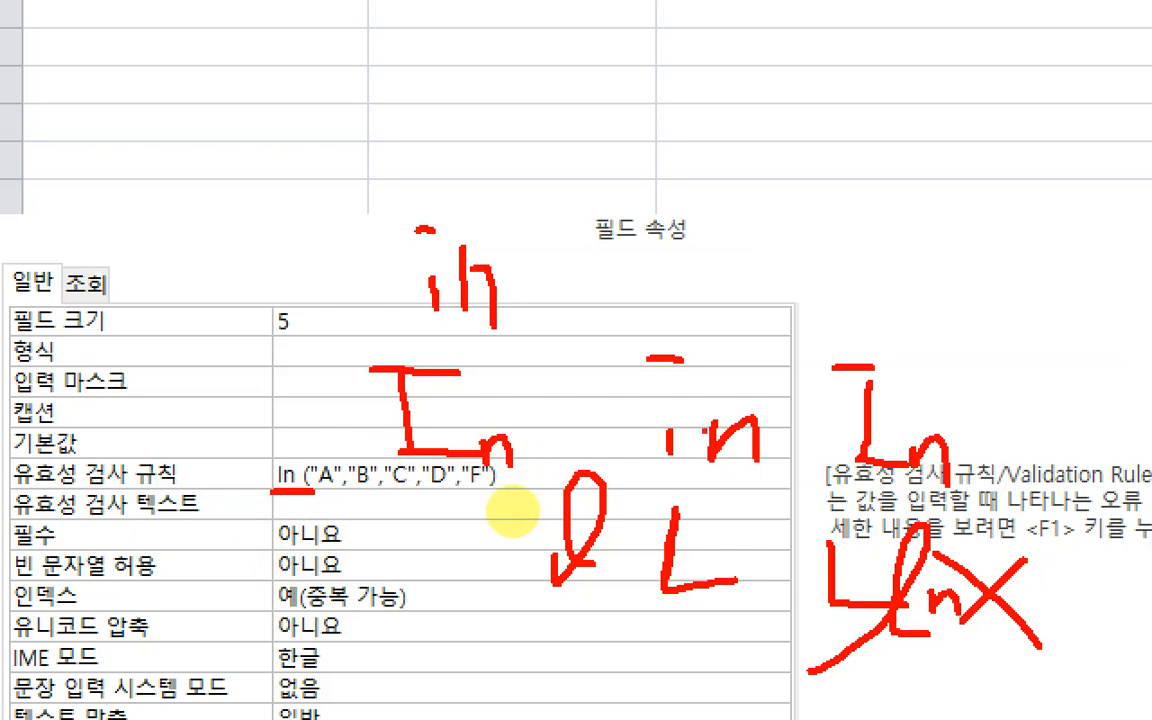
{"action": "key", "text": "Escape"}
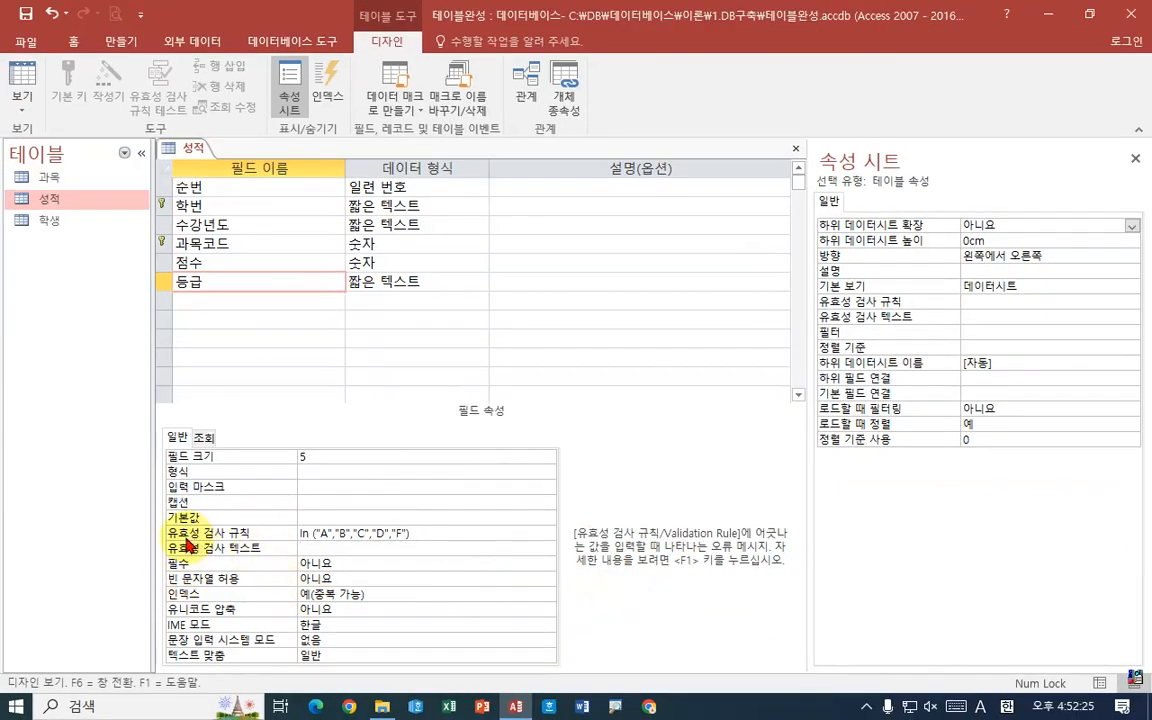
- Save the 성적 table design and switch the table to Datasheet view
{"action": "left_click", "coordinate": [245, 547]}
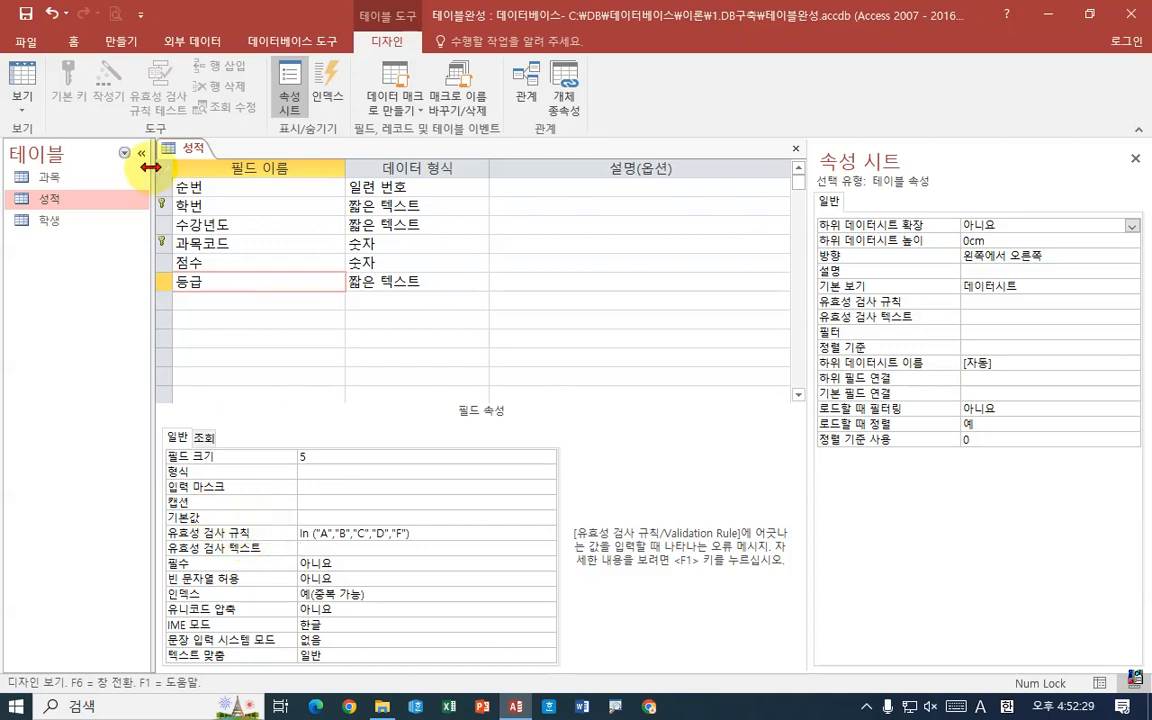
{"action": "right_click", "coordinate": [188, 149]}
{"action": "left_click", "coordinate": [221, 160]}
{"action": "right_click", "coordinate": [207, 153]}
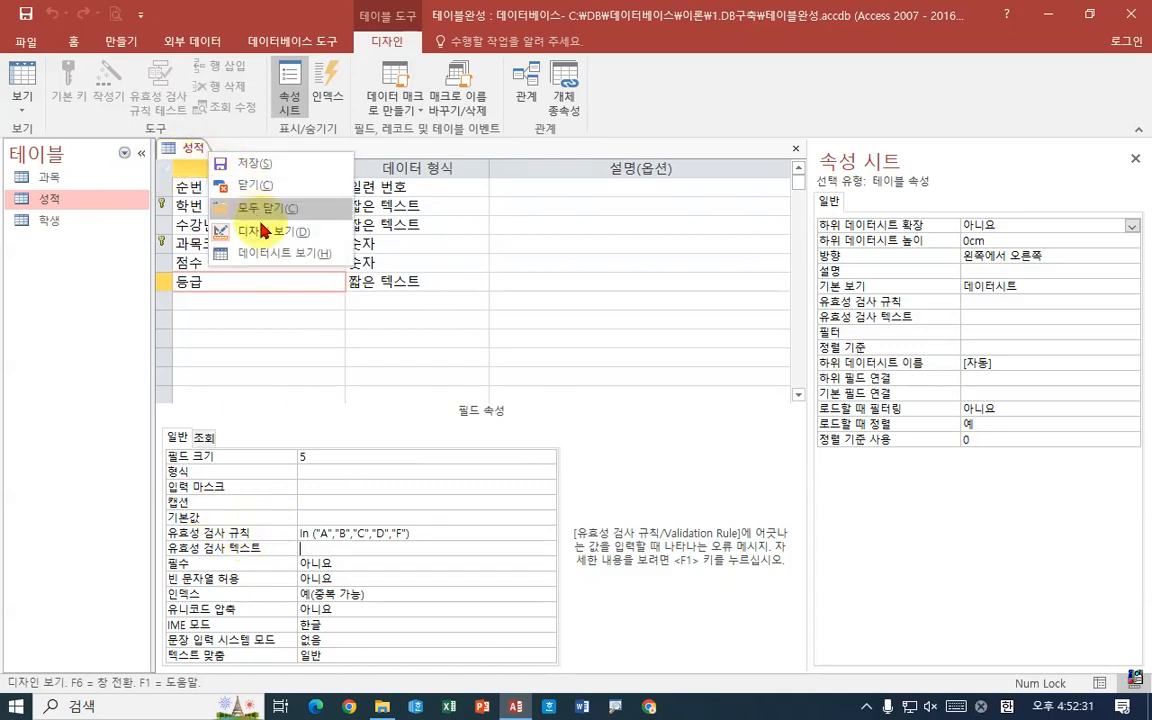
{"action": "left_click", "coordinate": [268, 257]}
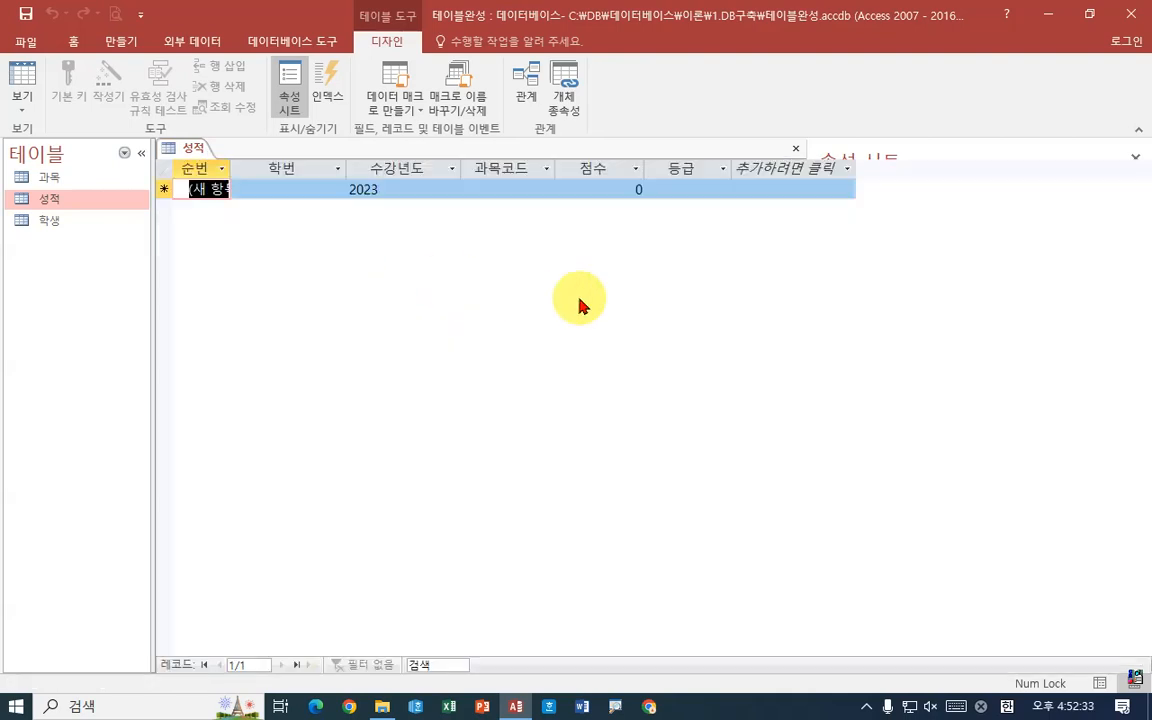
- Test the 등급 validation rule by entering the invalid grade ㄴㅋㅁㅇㅀ in the new record, and discard the entry
{"action": "left_click", "coordinate": [703, 190]}
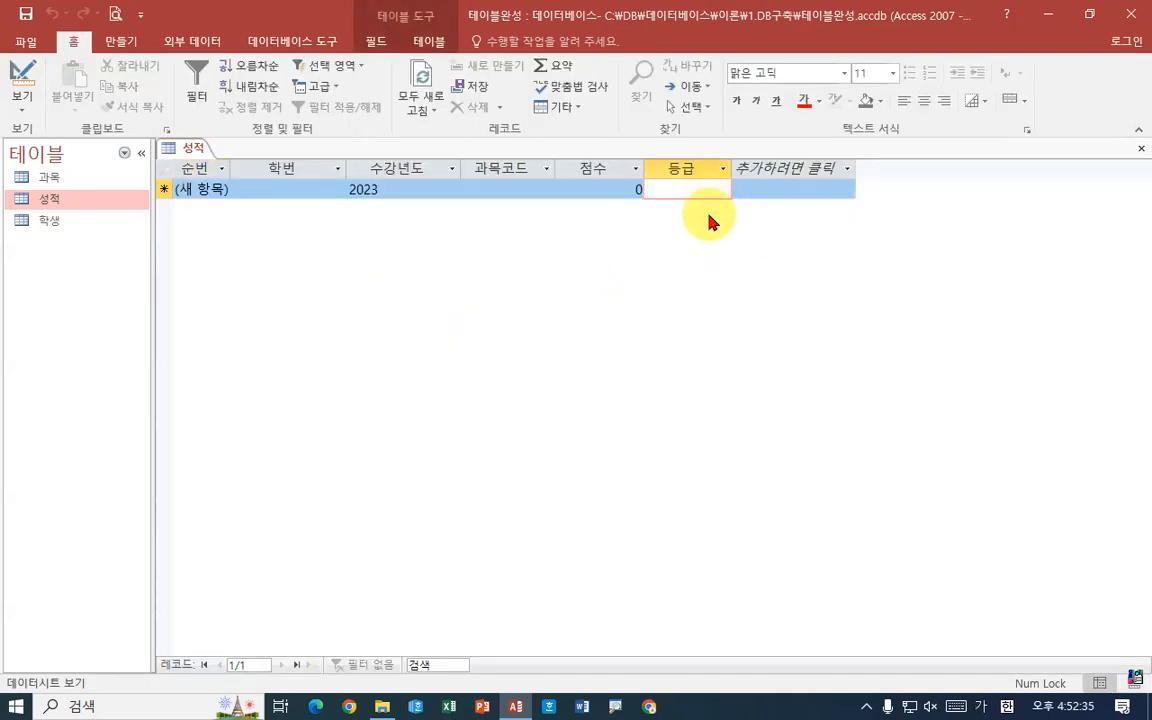
{"action": "type", "text": "ㄴㅋㅁㅇㅎ"}
{"action": "left_click", "coordinate": [708, 214]}
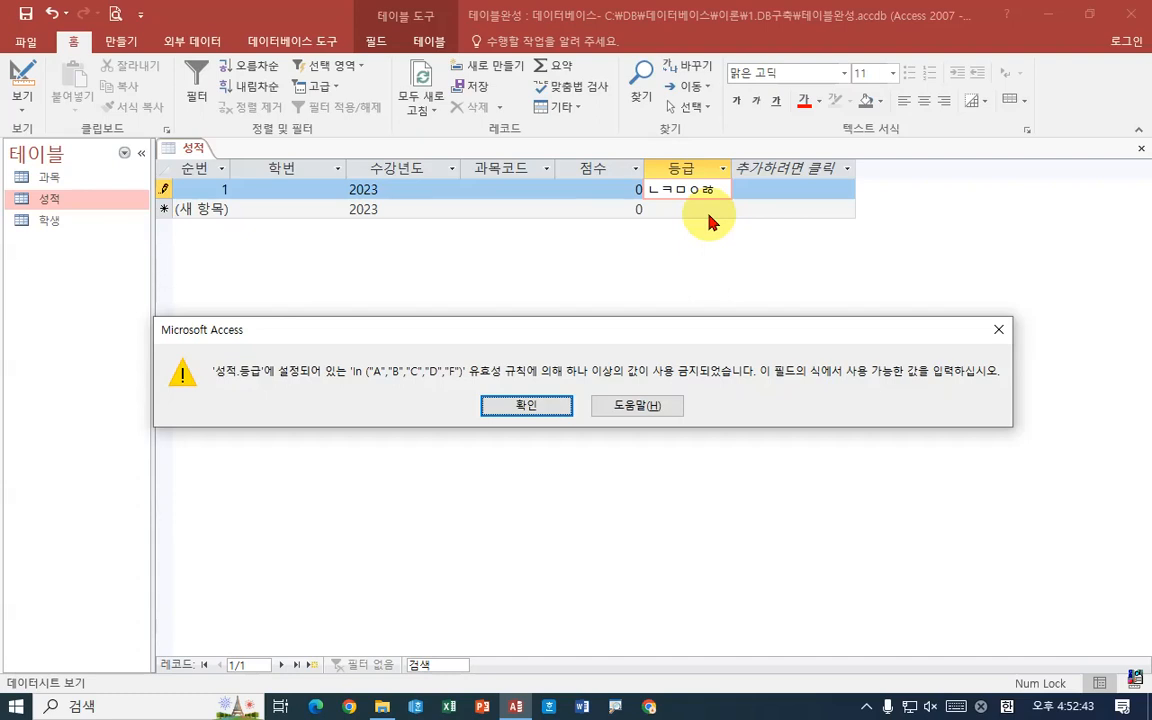
{"action": "key", "text": "Escape"}
{"action": "key", "text": "Escape"}
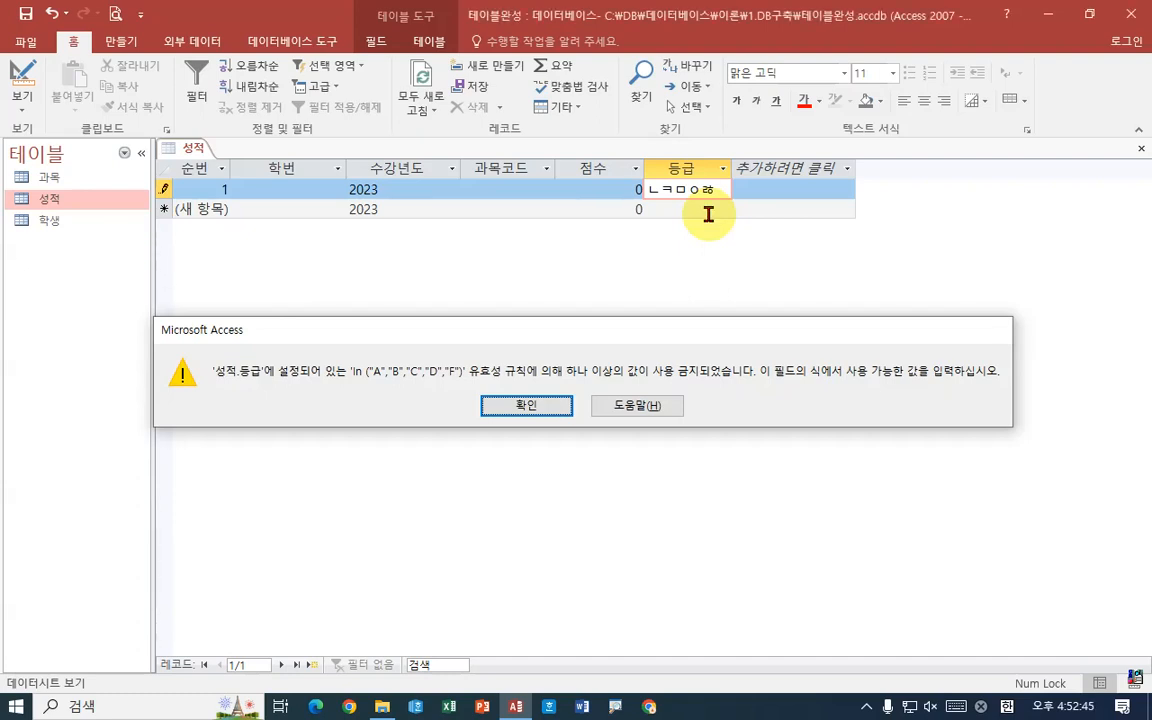
- Try to return the 성적 table to Design view and move off the record while its 학번 is empty
{"action": "right_click", "coordinate": [185, 155]}
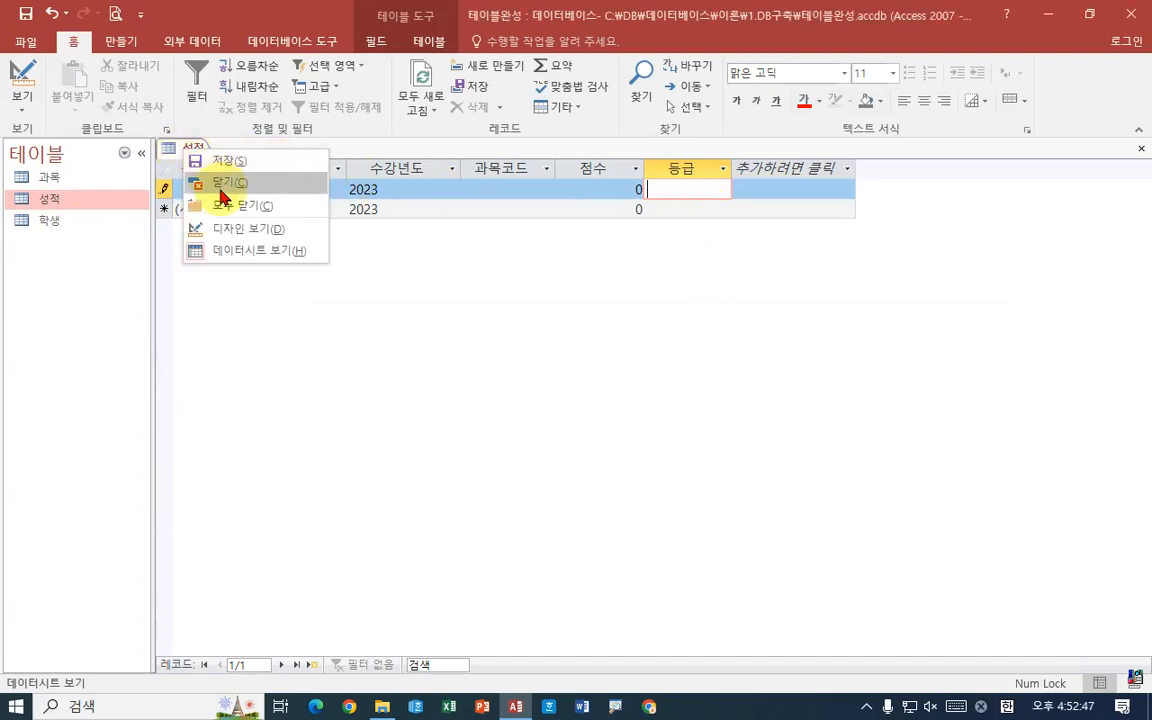
{"action": "left_click", "coordinate": [200, 223]}
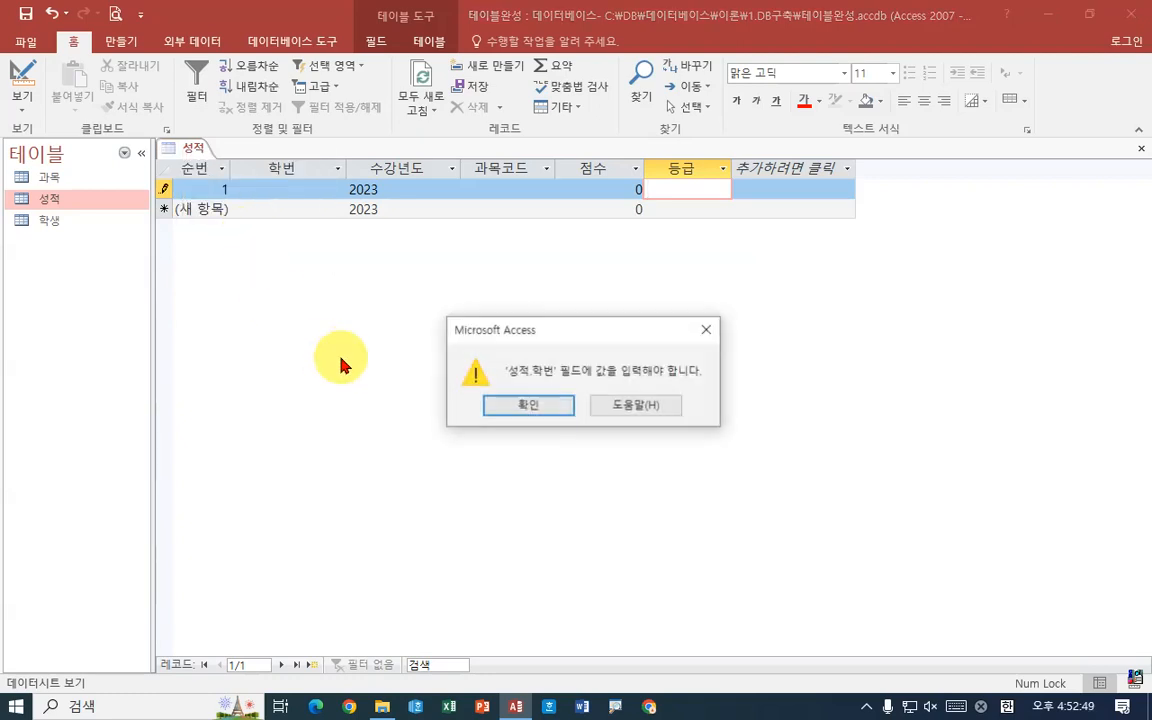
{"action": "left_click", "coordinate": [535, 407]}
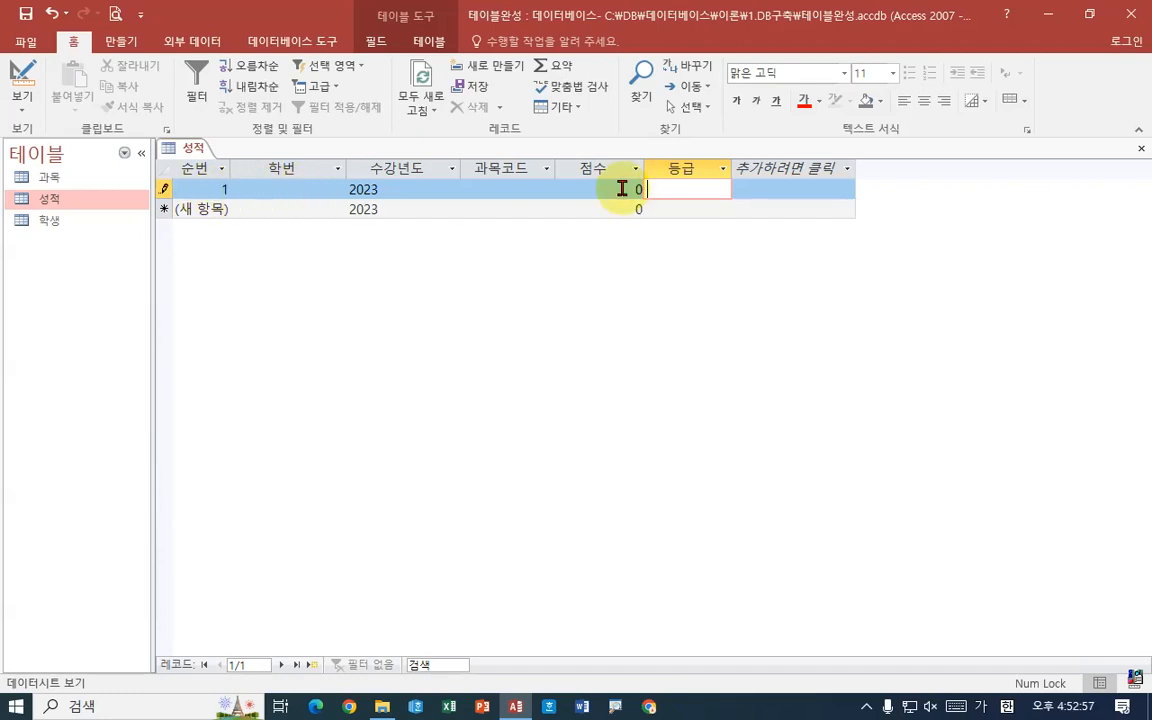
{"action": "left_click", "coordinate": [597, 189]}
{"action": "left_click", "coordinate": [419, 189]}
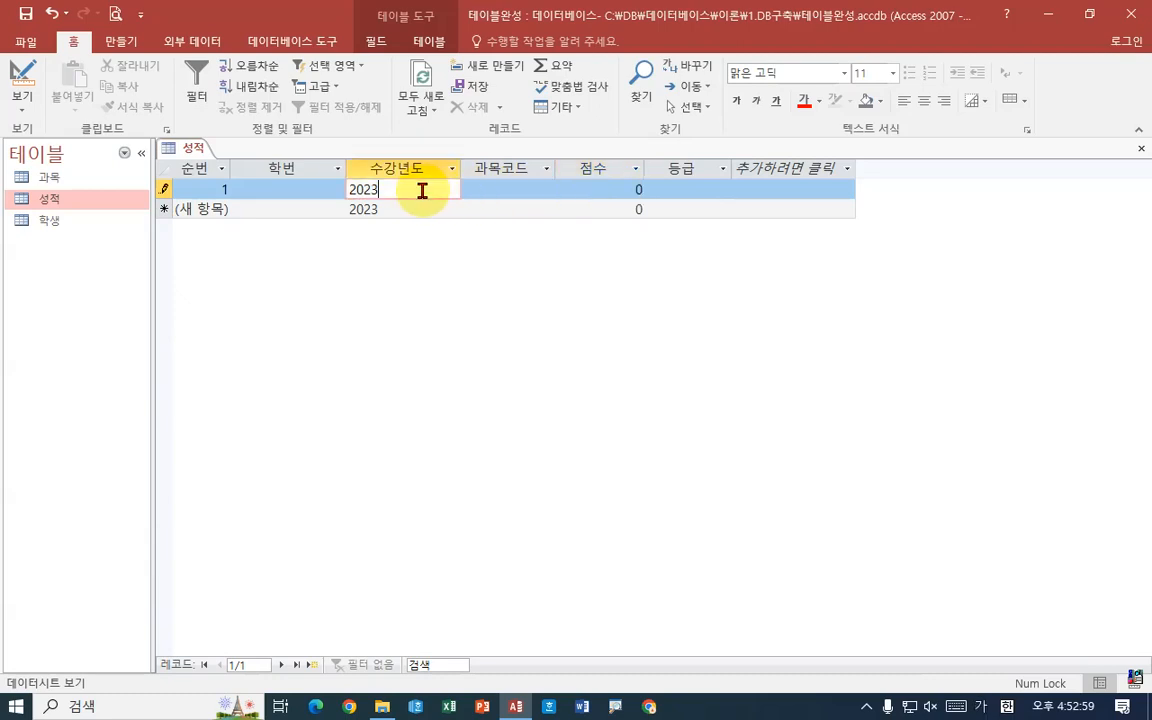
{"action": "left_click", "coordinate": [285, 209]}
{"action": "left_click", "coordinate": [527, 405]}
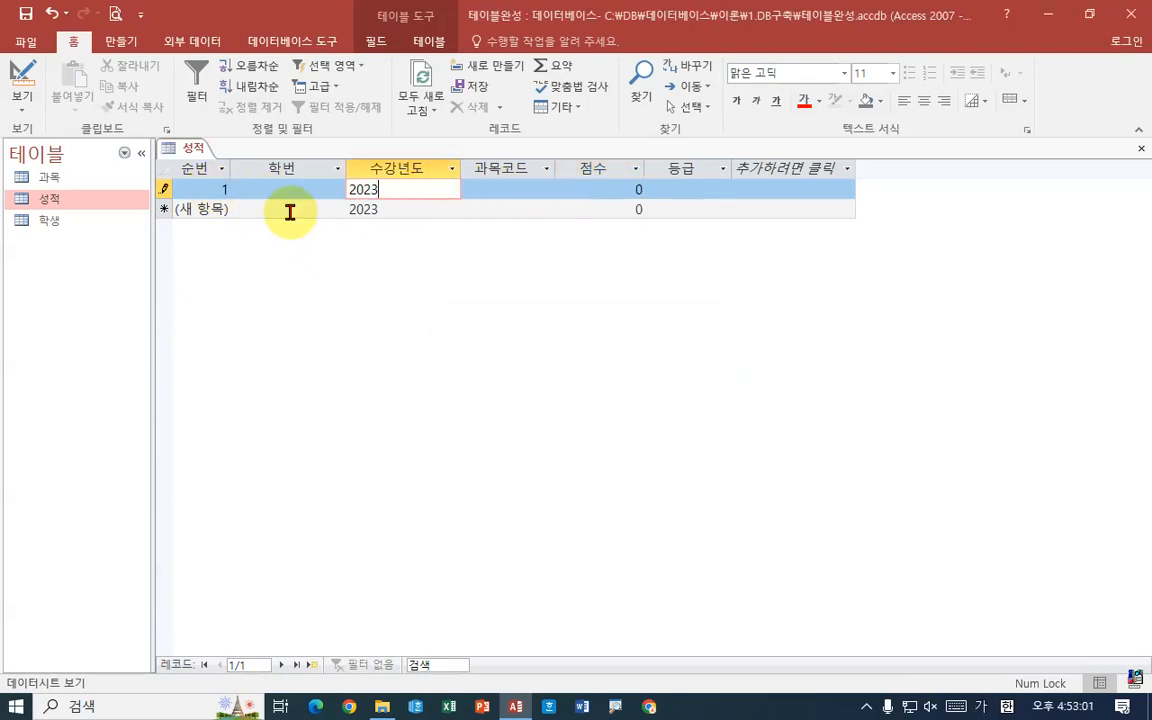
- Enter ㄴㅇ as the 학번 and d as the 과목코드 of the first record
{"action": "left_click", "coordinate": [339, 189]}
{"action": "type", "text": "ㄴㅇ"}
{"action": "left_click", "coordinate": [517, 190]}
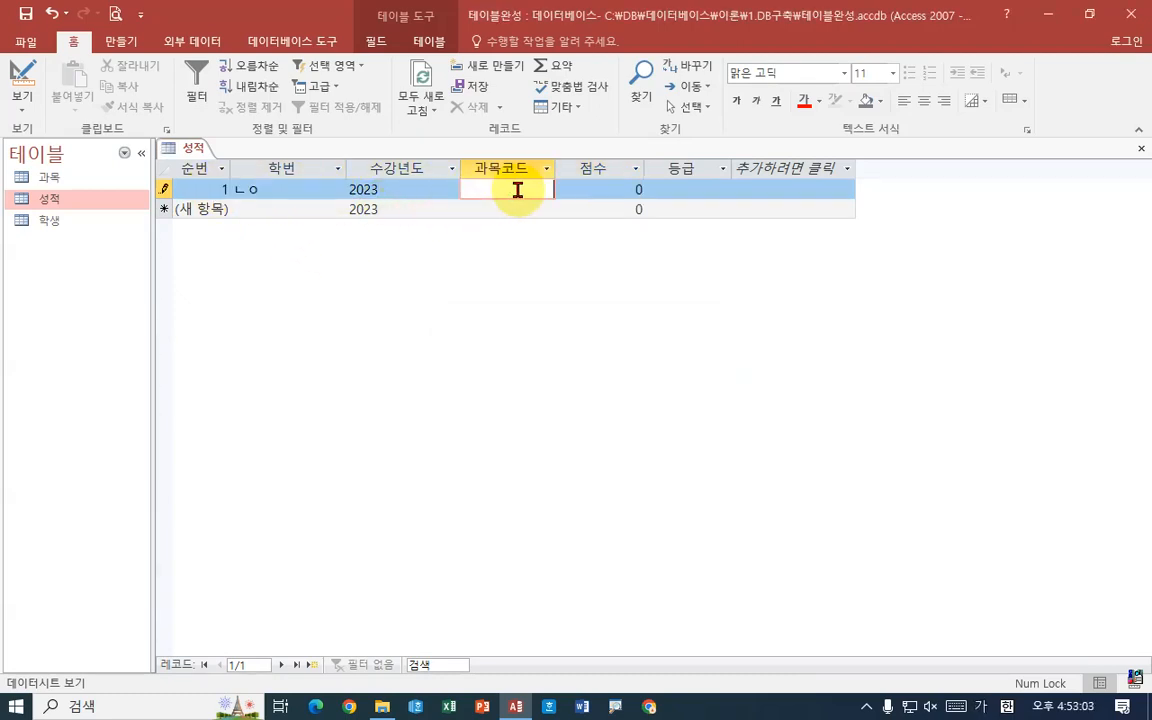
{"action": "type", "text": "d"}
{"action": "left_click", "coordinate": [609, 193]}
- Try to switch the 성적 table to Design view with d as the 과목코드
{"action": "right_click", "coordinate": [202, 155]}
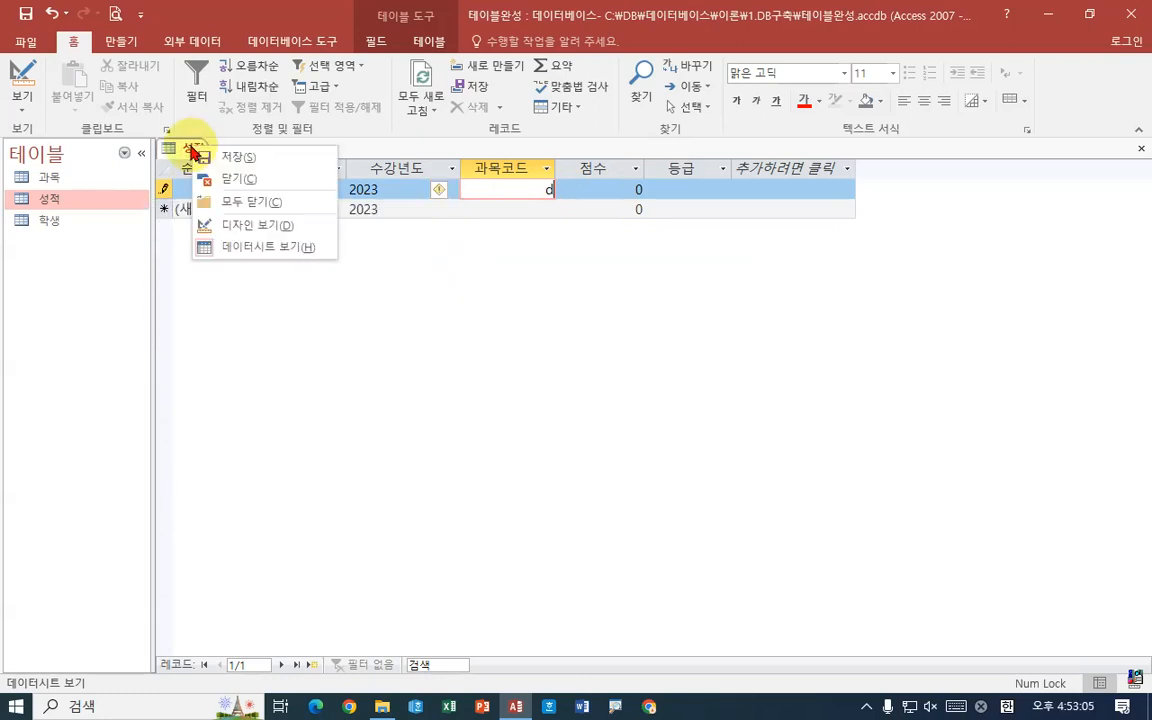
{"action": "left_click", "coordinate": [205, 225]}
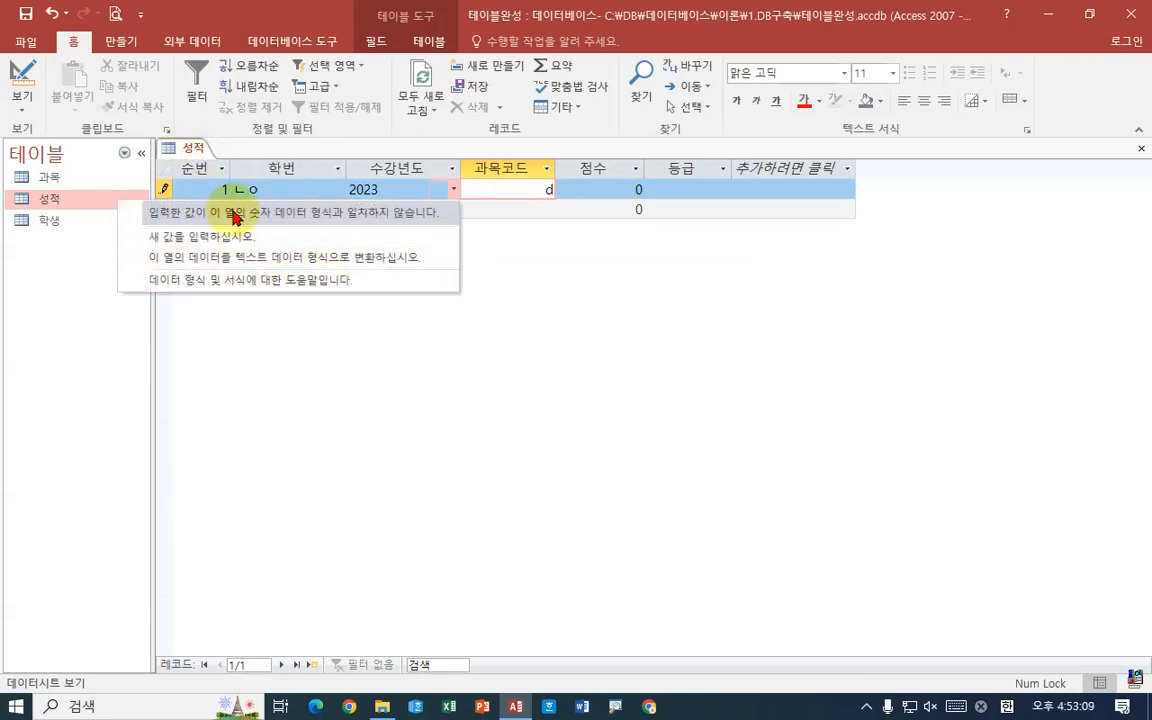
{"action": "left_click", "coordinate": [254, 171]}
{"action": "right_click", "coordinate": [194, 148]}
{"action": "right_click", "coordinate": [194, 150]}
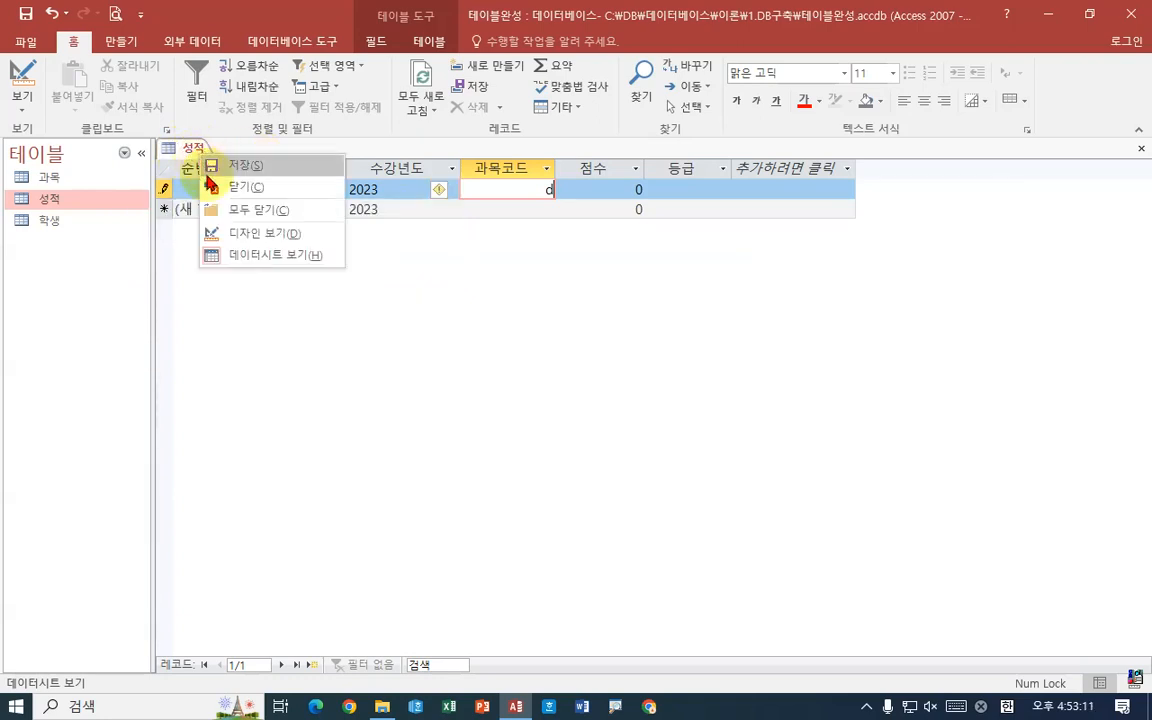
{"action": "left_click", "coordinate": [225, 232]}
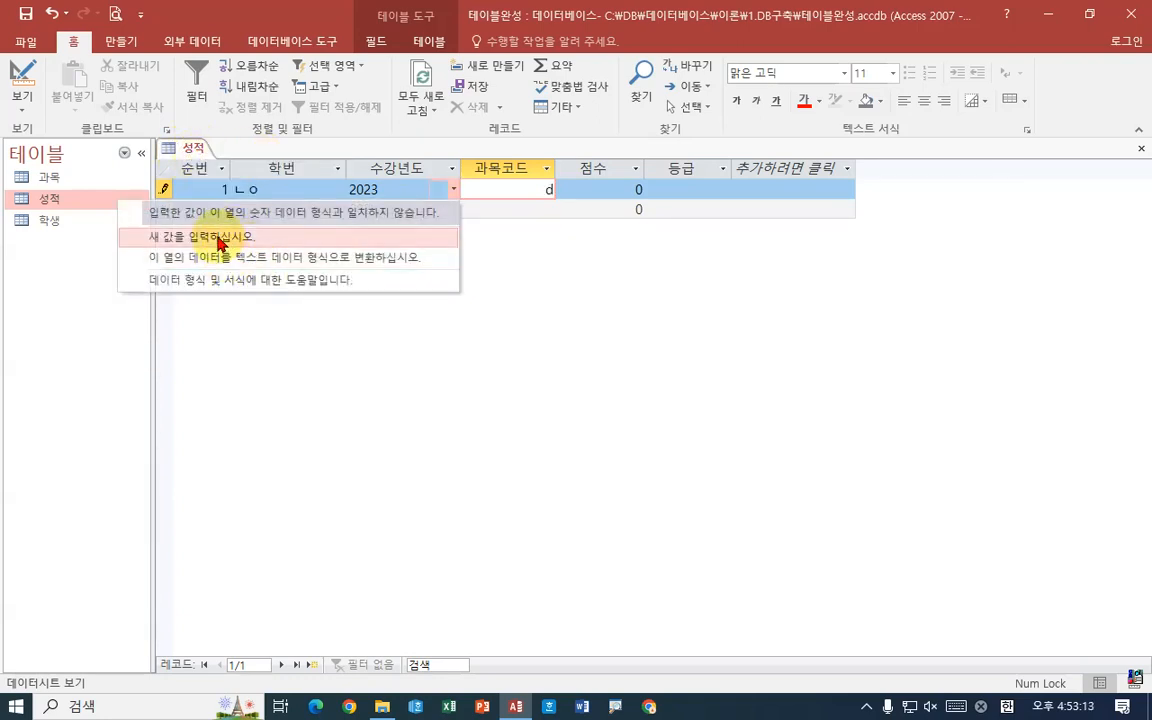
- Choose to enter a new value for 과목코드 and clear the field in the first record
{"action": "left_click", "coordinate": [218, 240]}
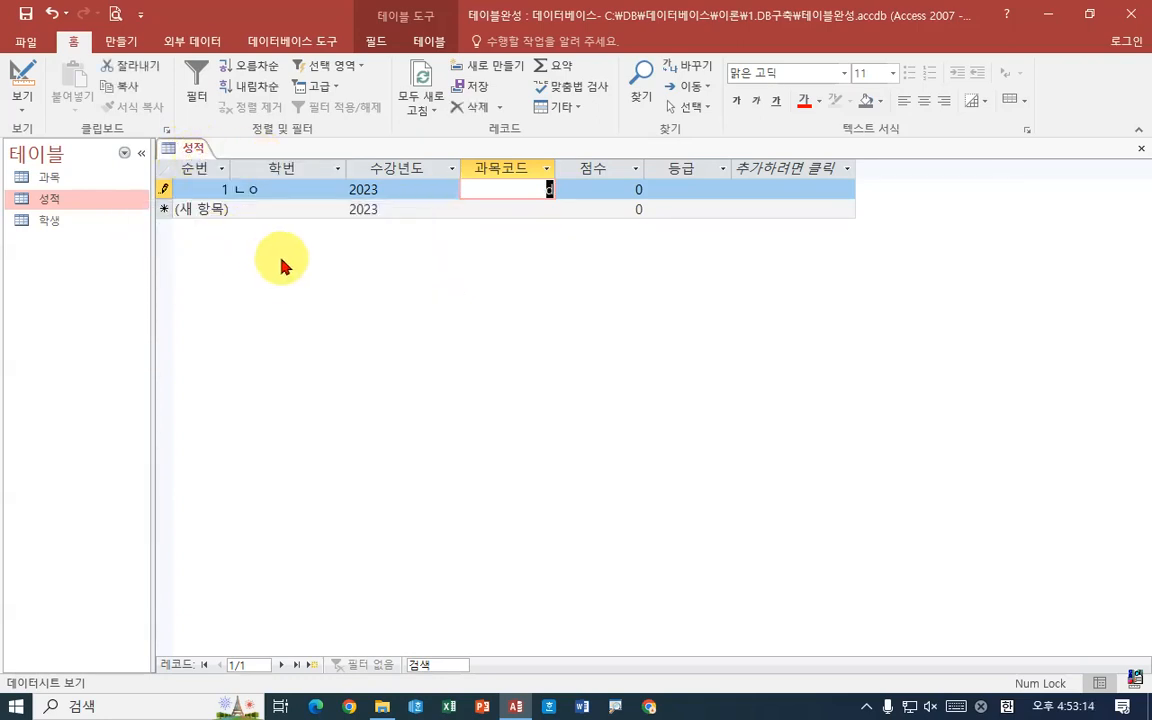
{"action": "left_click", "coordinate": [547, 192]}
{"action": "key", "text": "BackSpace"}
{"action": "left_click", "coordinate": [647, 191]}
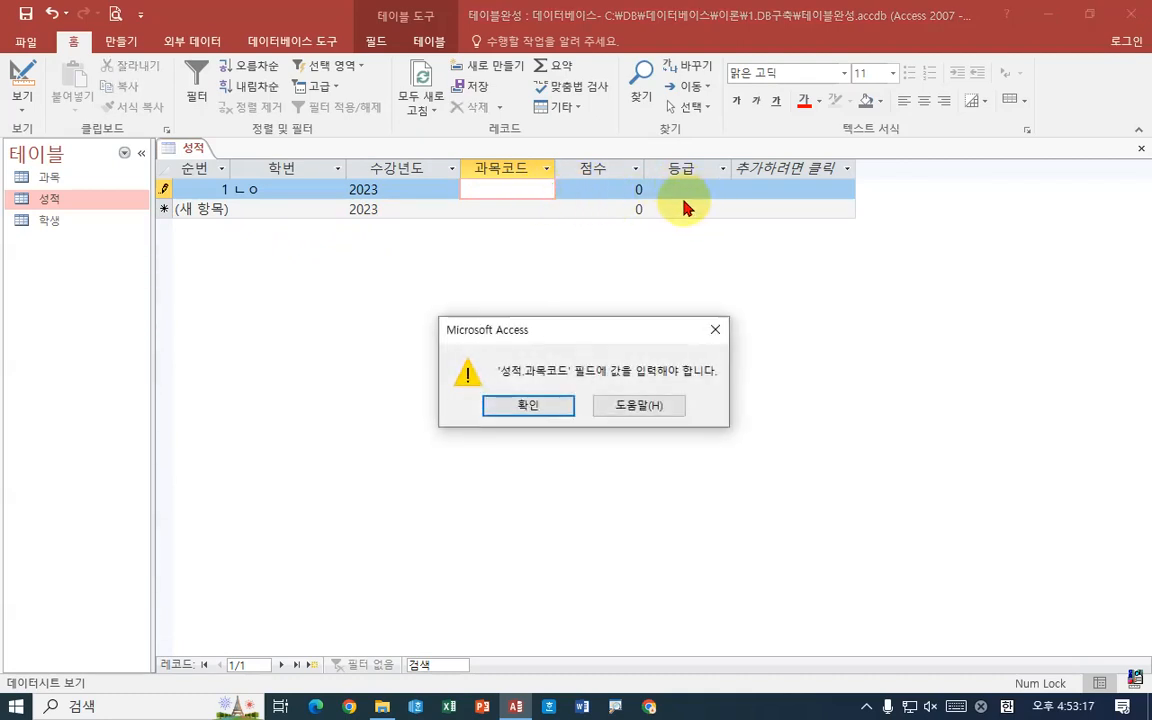
{"action": "left_click", "coordinate": [536, 394]}
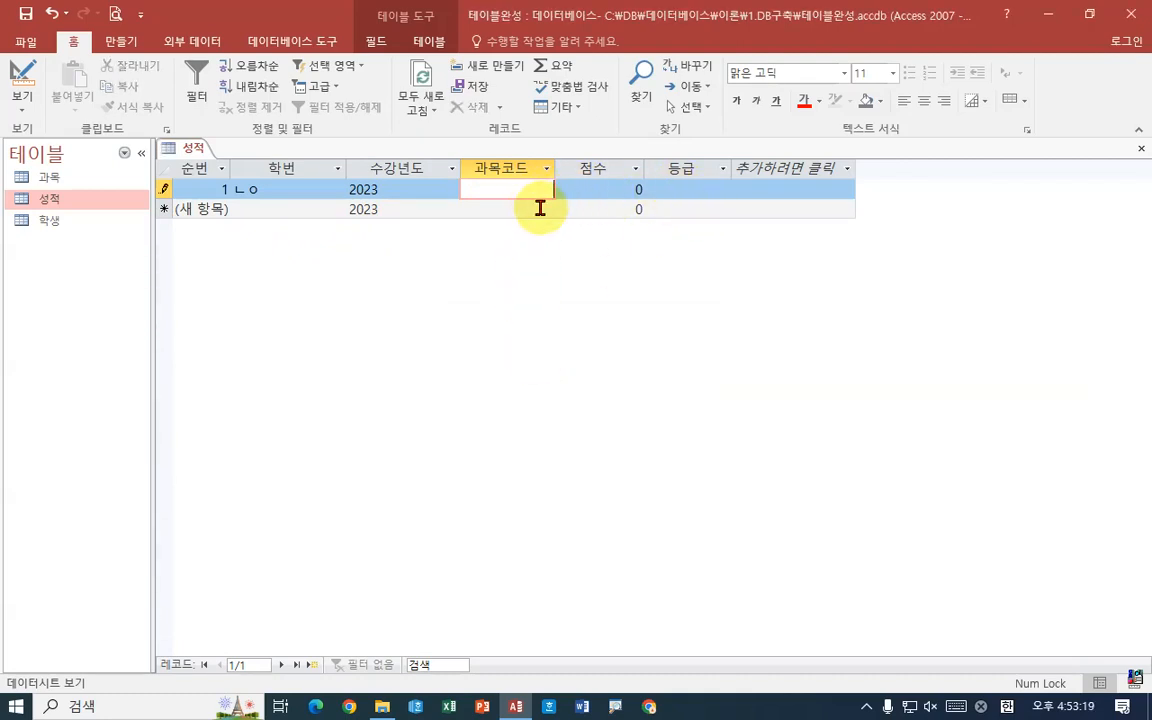
- Try to leave or select the first record while its 과목코드 is empty
{"action": "left_click", "coordinate": [672, 190]}
{"action": "key", "text": "Return"}
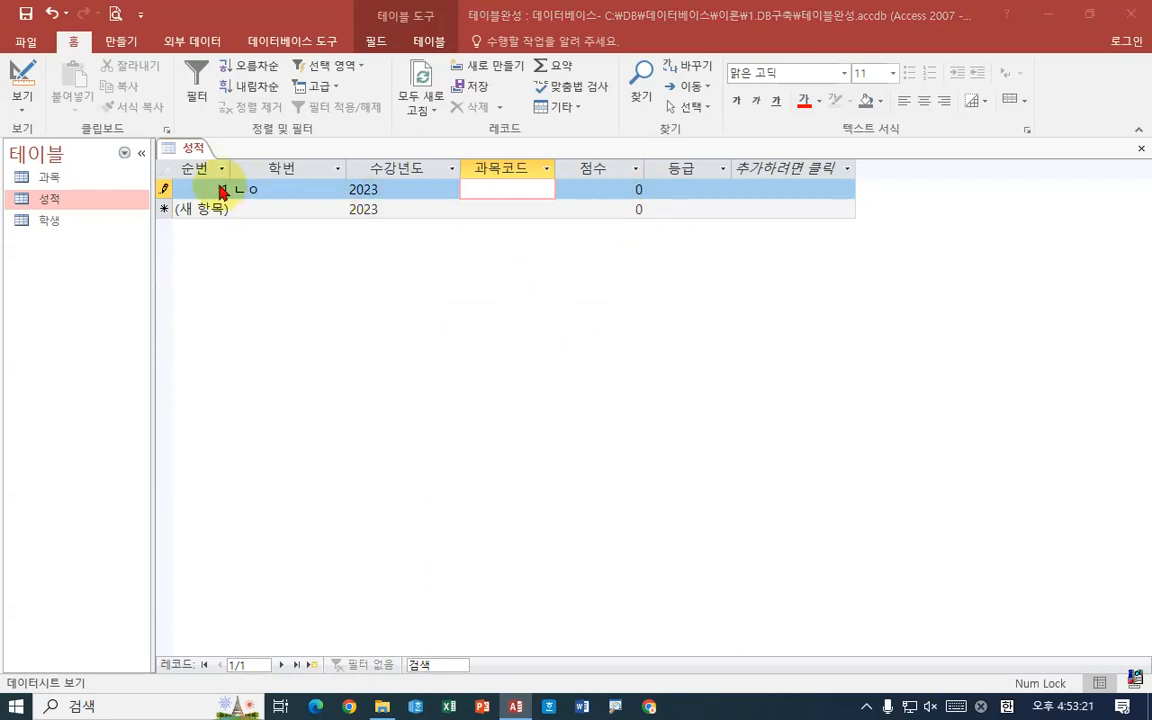
{"action": "left_click", "coordinate": [160, 169]}
{"action": "left_click", "coordinate": [476, 366]}
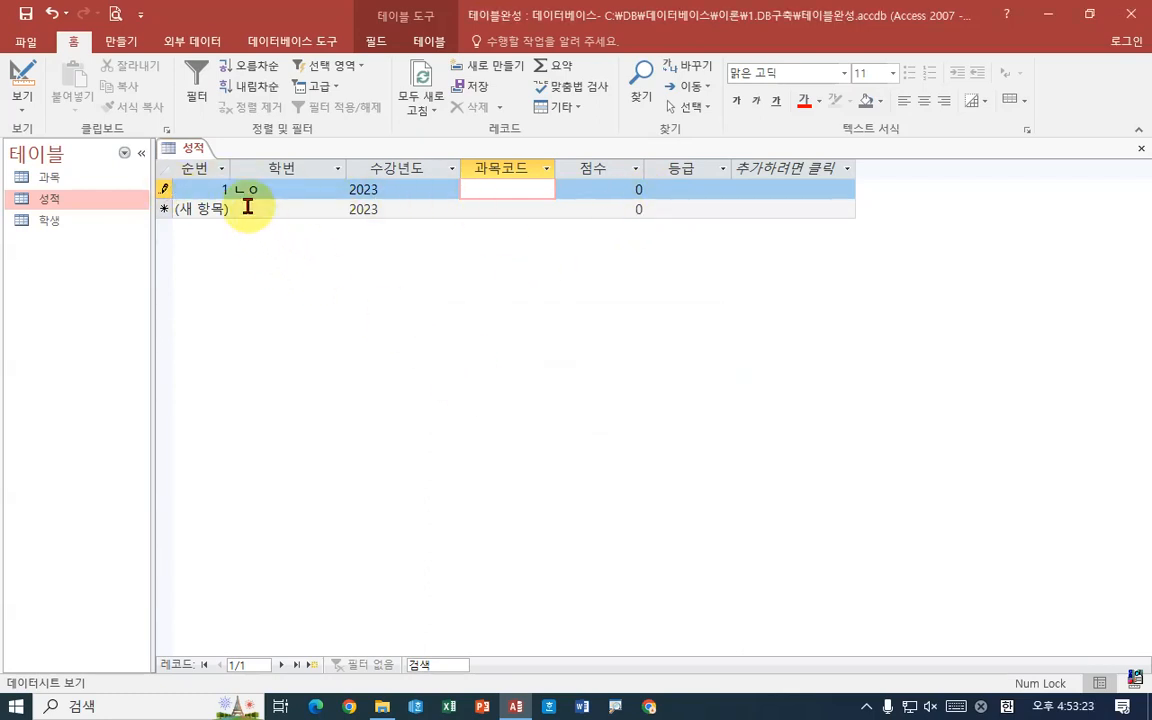
{"action": "left_click", "coordinate": [162, 182]}
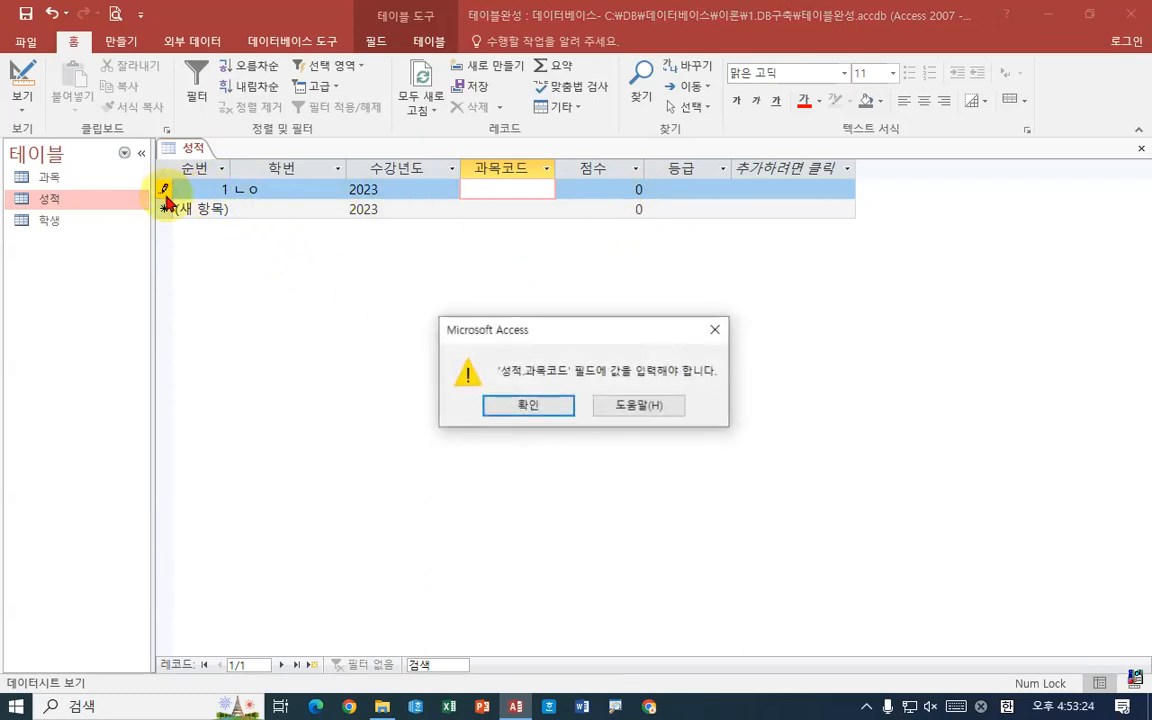
{"action": "left_click", "coordinate": [503, 407]}
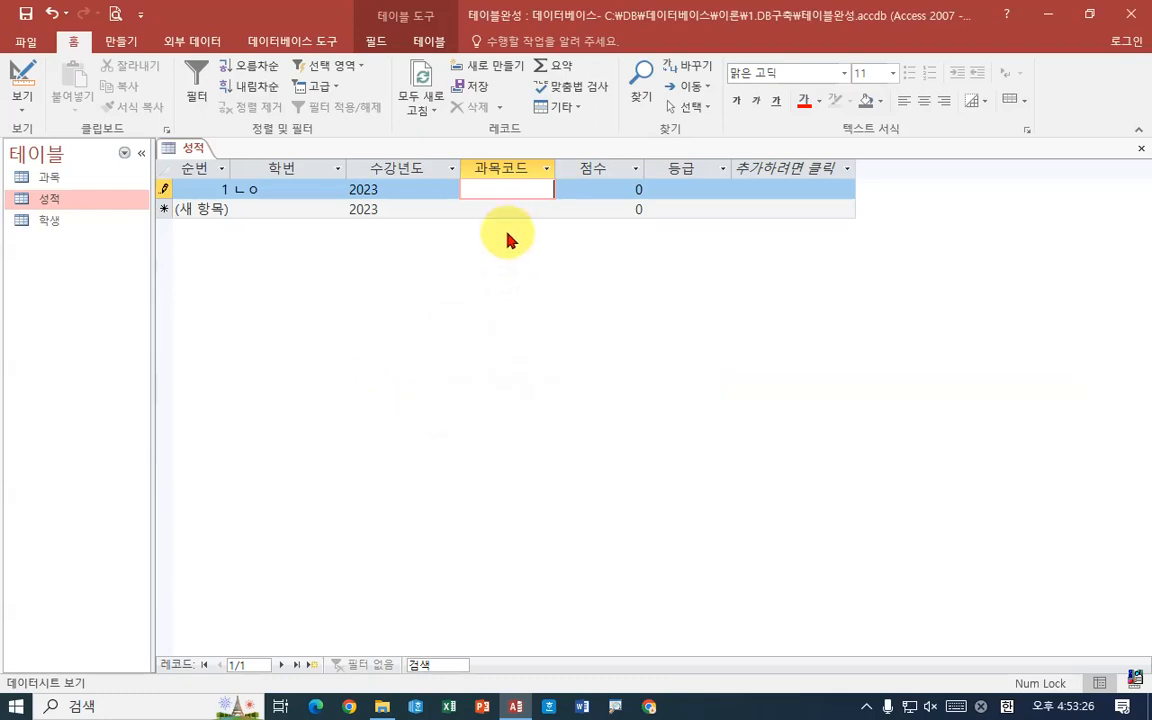
{"action": "left_click", "coordinate": [545, 171]}
{"action": "left_click", "coordinate": [548, 407]}
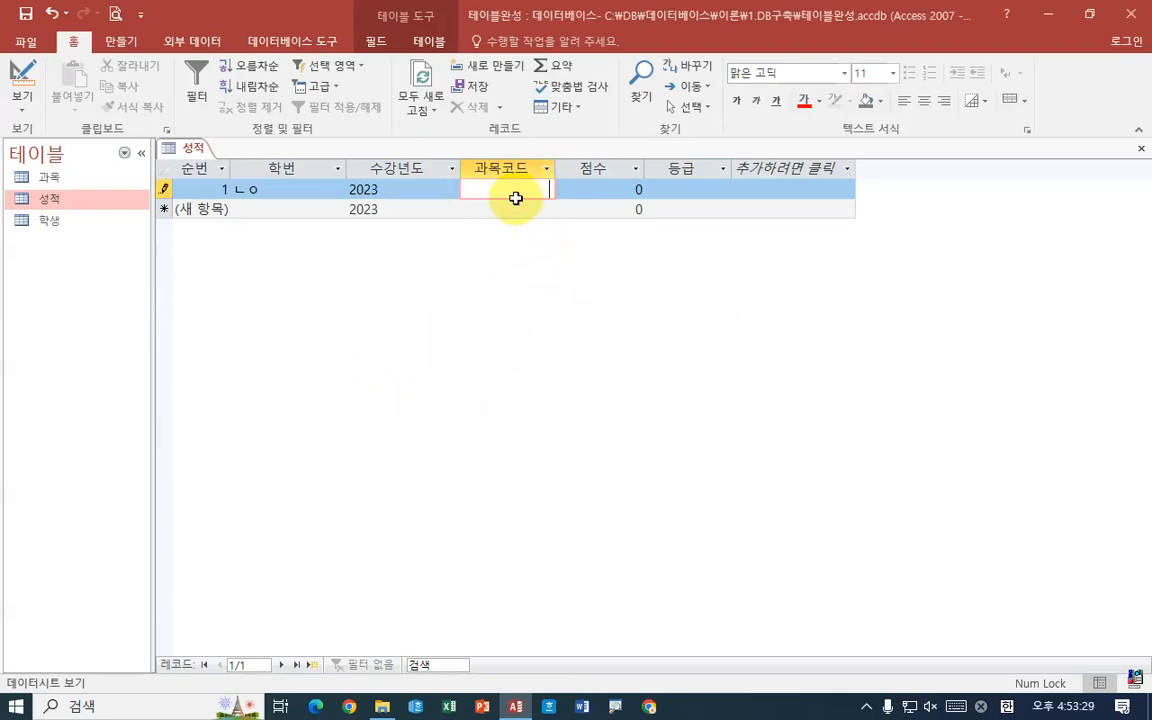
- Enter a as the first record's 과목코드 and convert that column's data to the text data type
{"action": "type", "text": "a"}
{"action": "key", "text": "Return"}
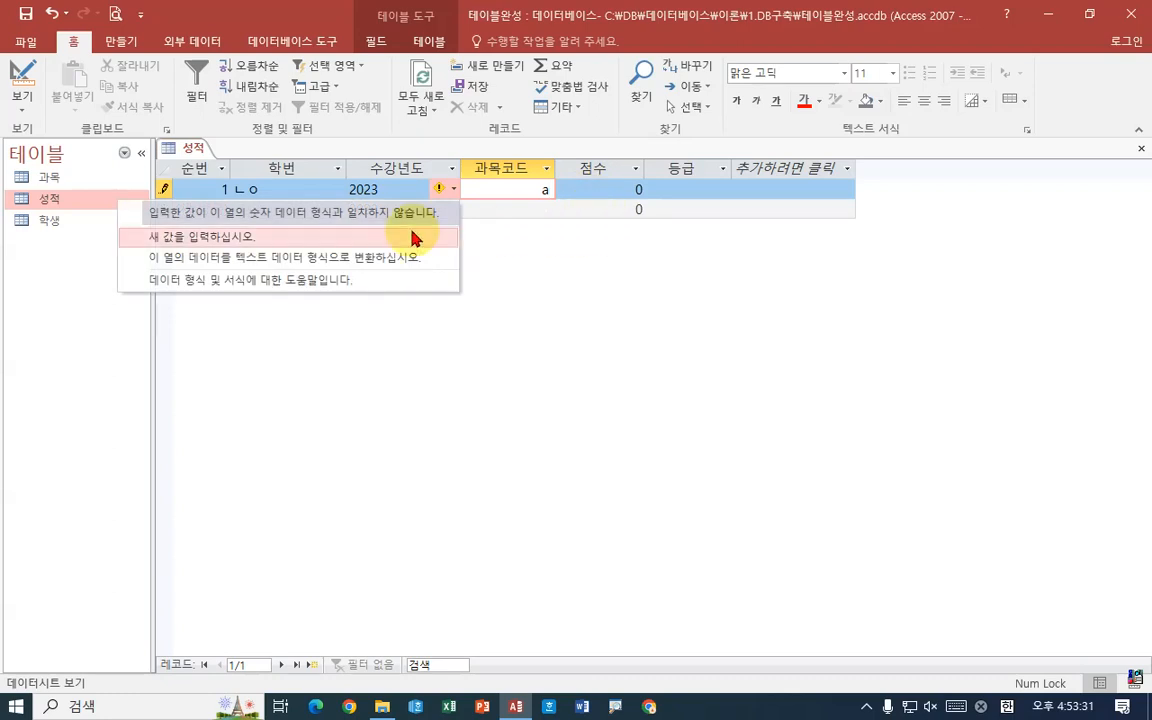
{"action": "left_click", "coordinate": [309, 257]}
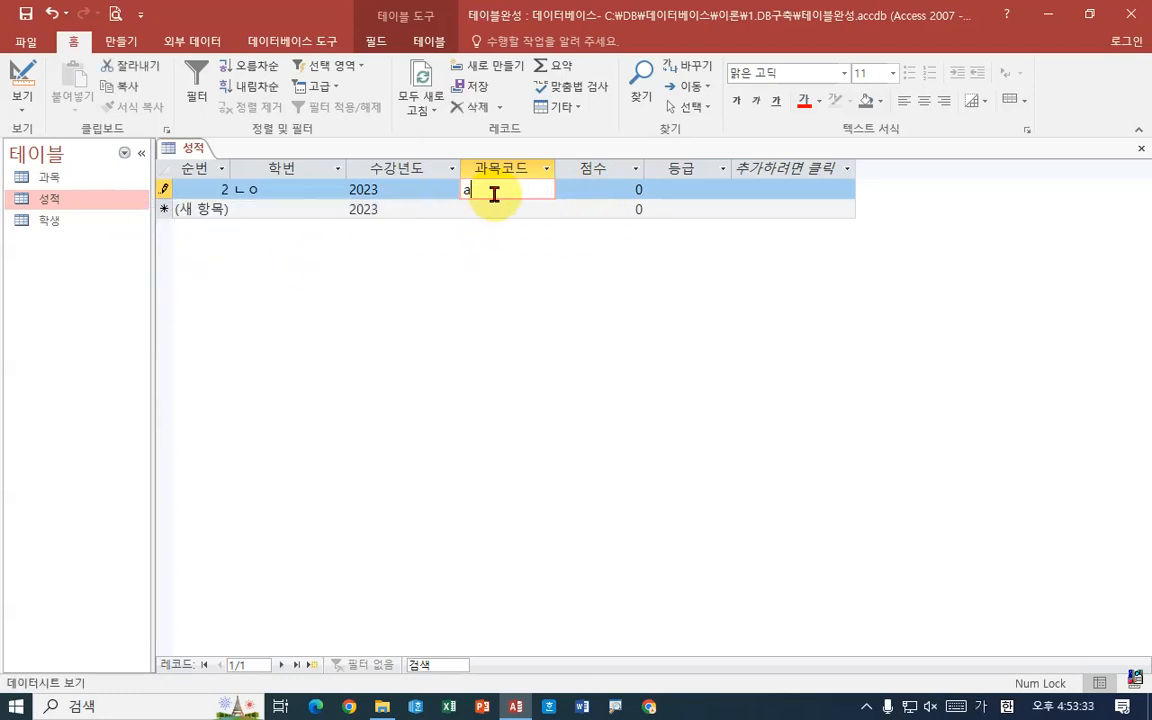
- Close the 성적 table, reopen it, and switch it to Design view
{"action": "right_click", "coordinate": [189, 148]}
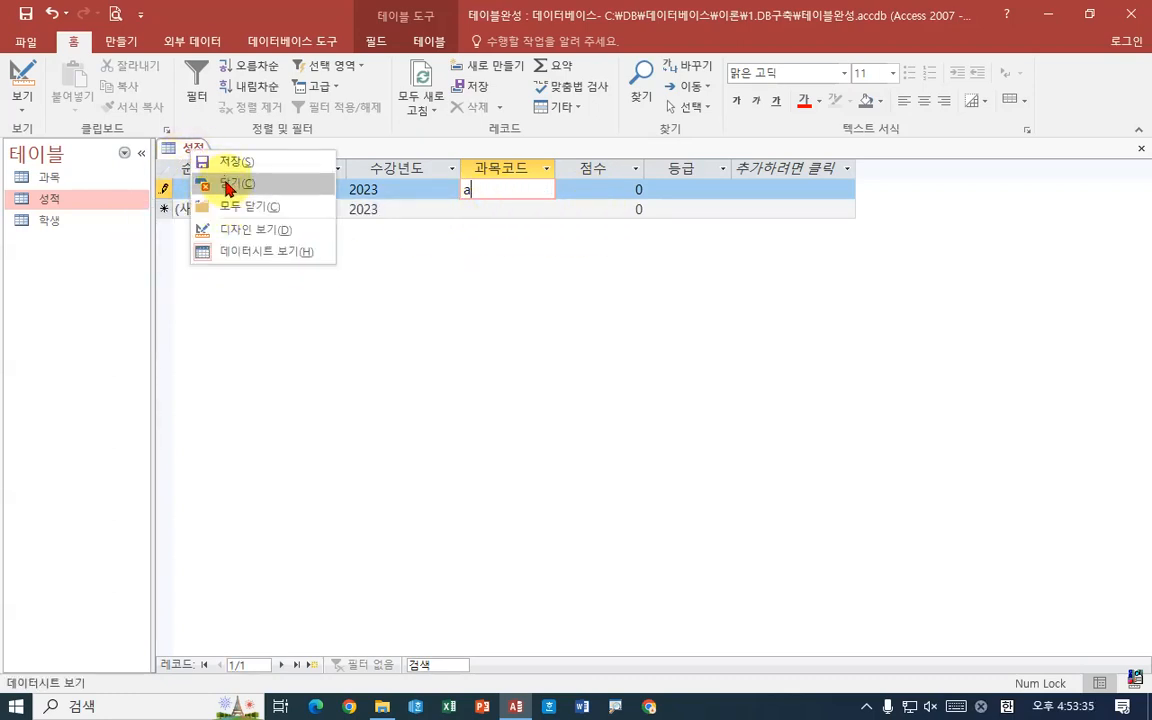
{"action": "left_click", "coordinate": [226, 184]}
{"action": "double_click", "coordinate": [75, 208]}
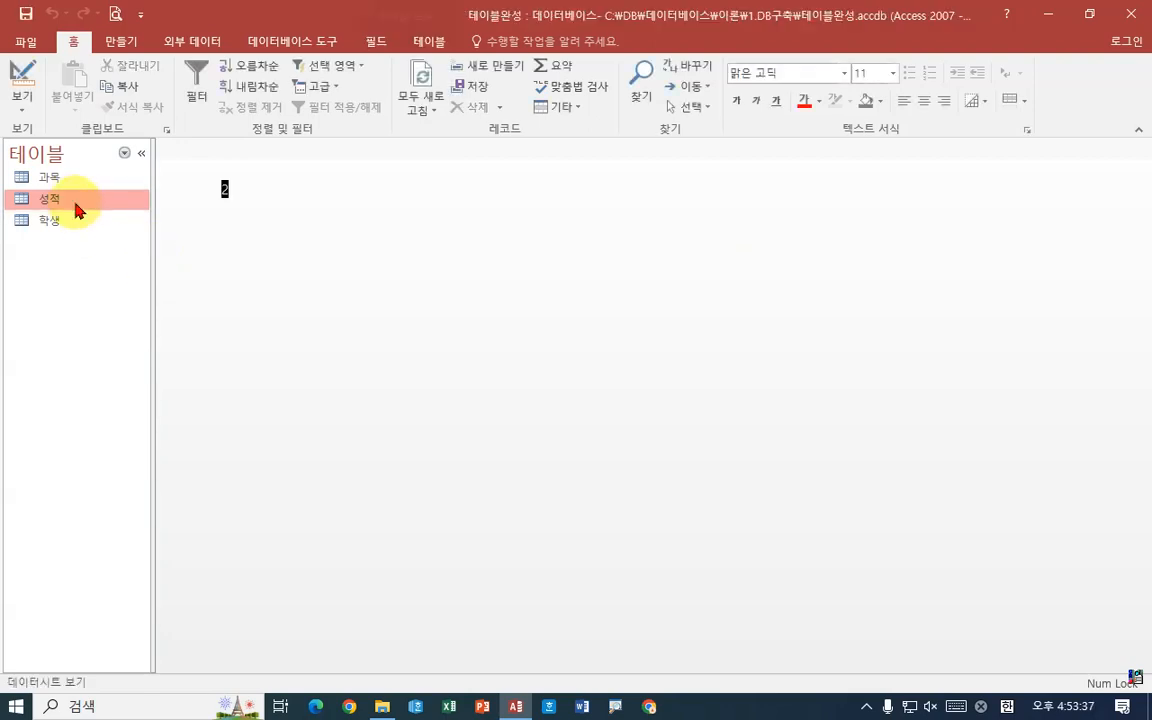
{"action": "right_click", "coordinate": [193, 152]}
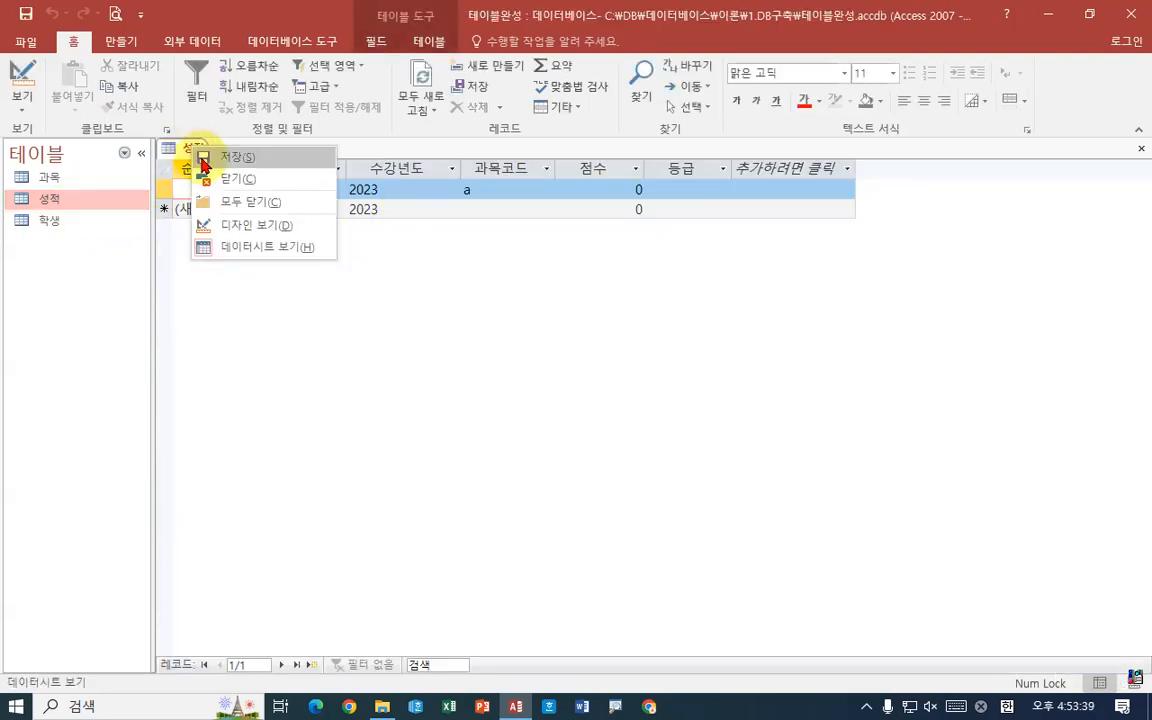
{"action": "left_click", "coordinate": [206, 224]}
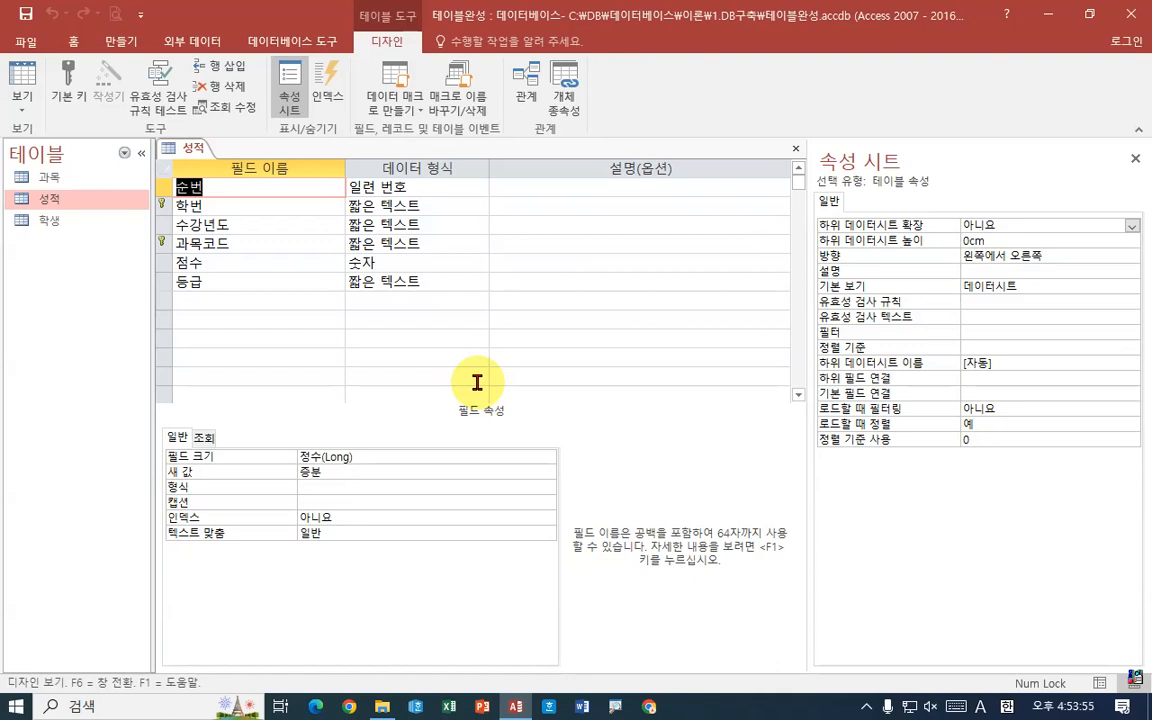
- Set the validation rule of the 점수 field to Between 0 And 100
{"action": "left_click", "coordinate": [218, 263]}
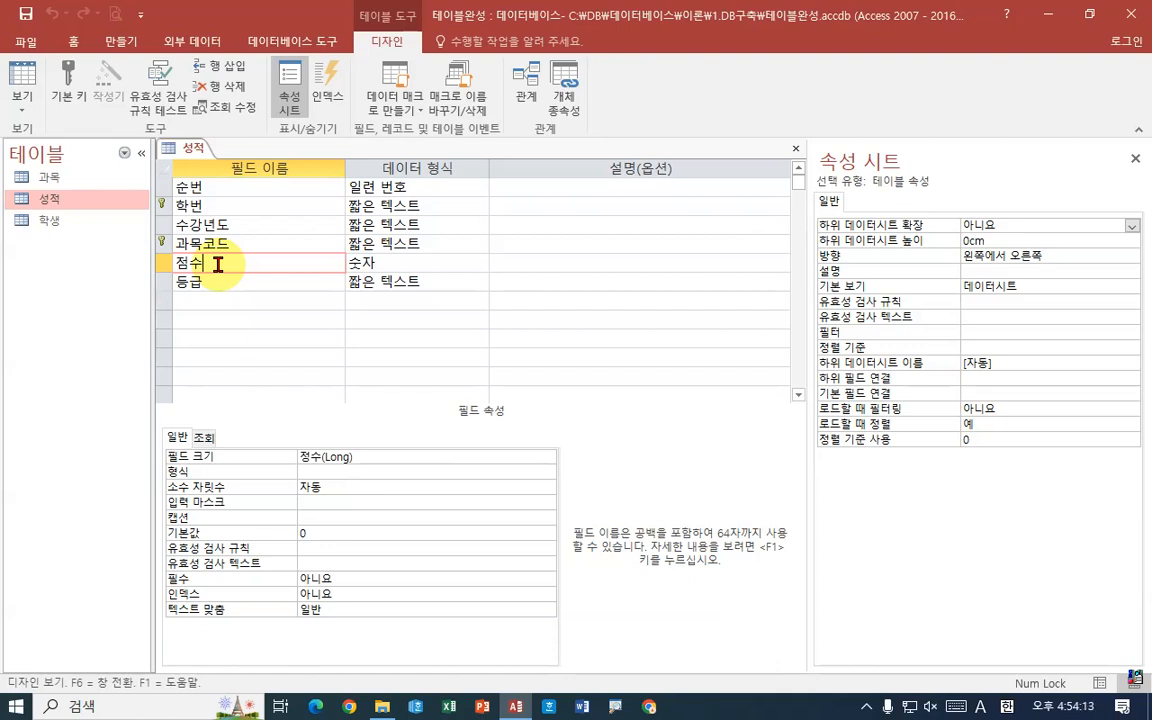
{"action": "left_click", "coordinate": [356, 549]}
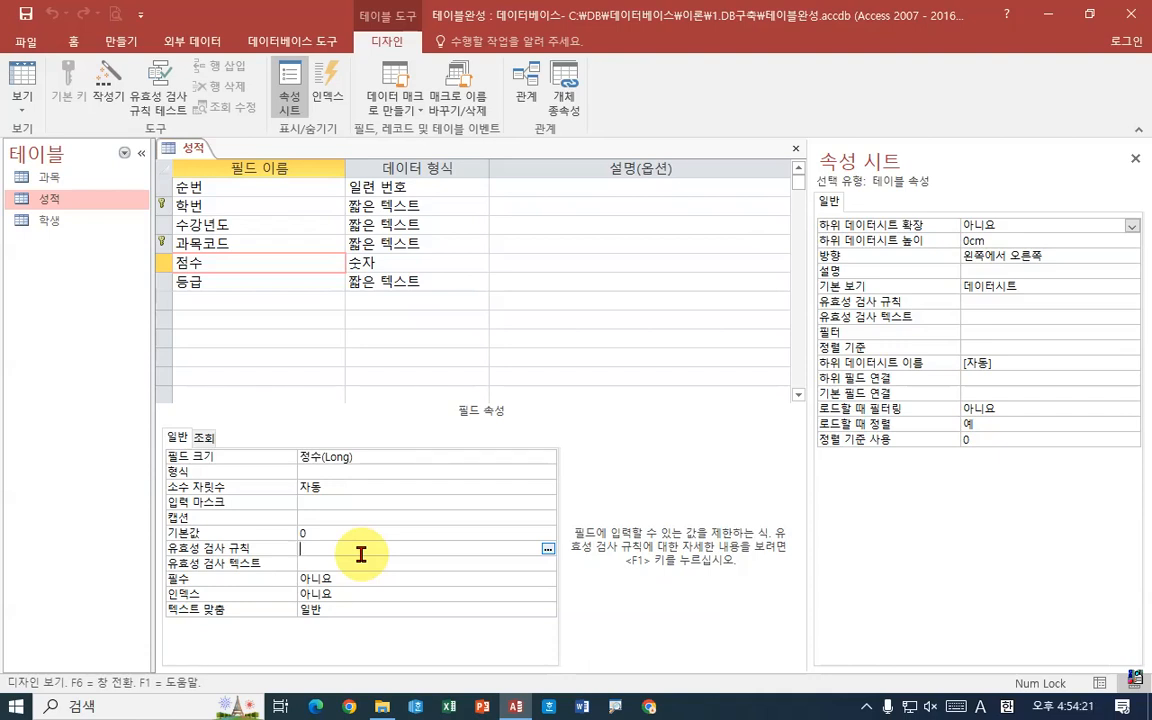
{"action": "type", "text": "b"}
{"action": "type", "text": "etwee"}
{"action": "type", "text": "n "}
{"action": "type", "text": "-0"}
{"action": "key", "text": "BackSpace"}
{"action": "key", "text": "BackSpace"}
{"action": "type", "text": "0 and 100"}
{"action": "key", "text": "Return"}
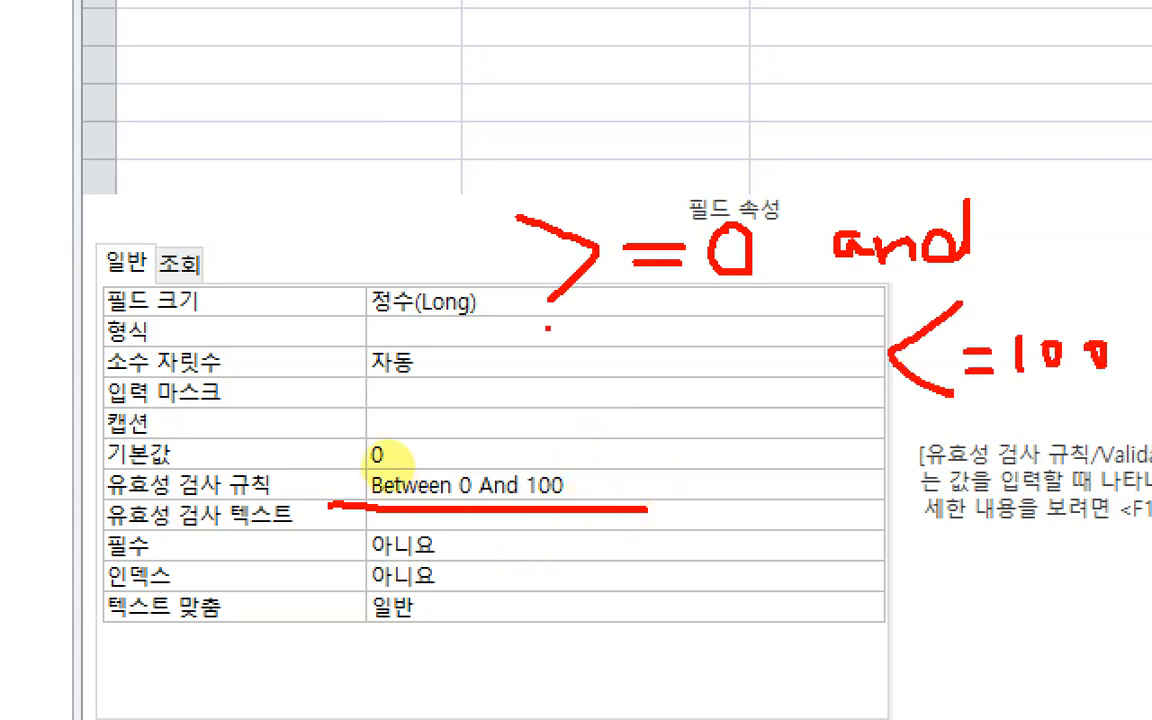
{"action": "left_click_drag", "start_coordinate": [550, 330], "coordinate": [900, 412]}
{"action": "left_click_drag", "start_coordinate": [370, 515], "coordinate": [604, 515]}
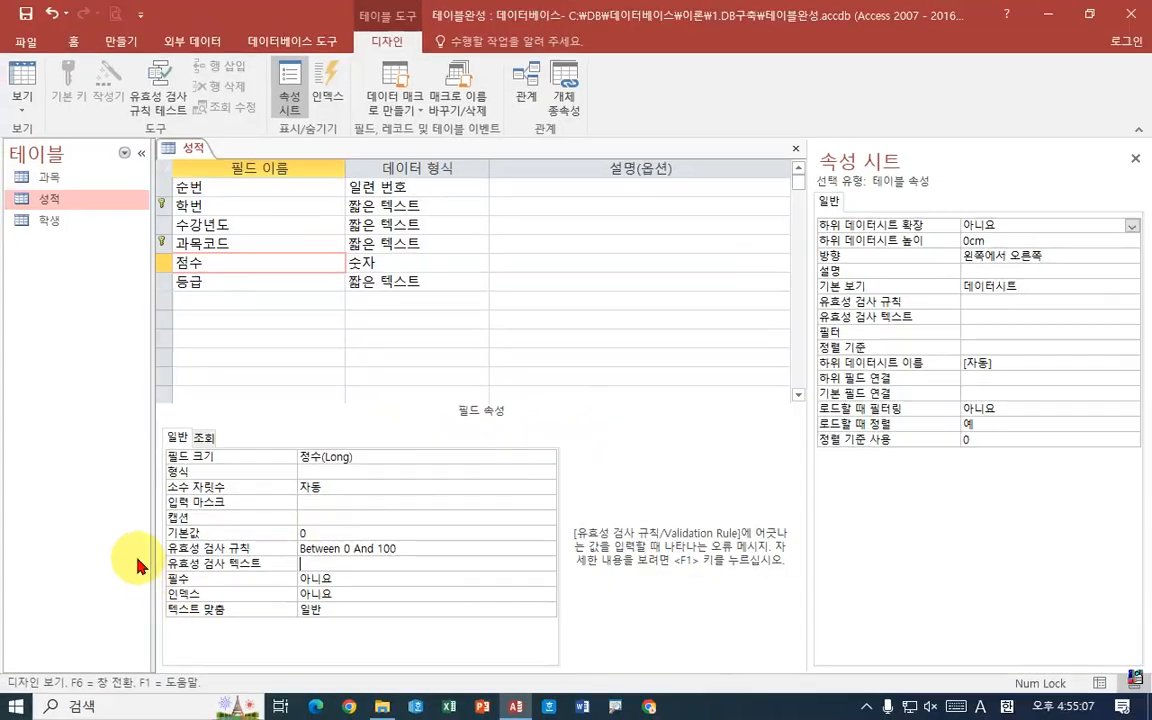
{"action": "left_click", "coordinate": [217, 207]}
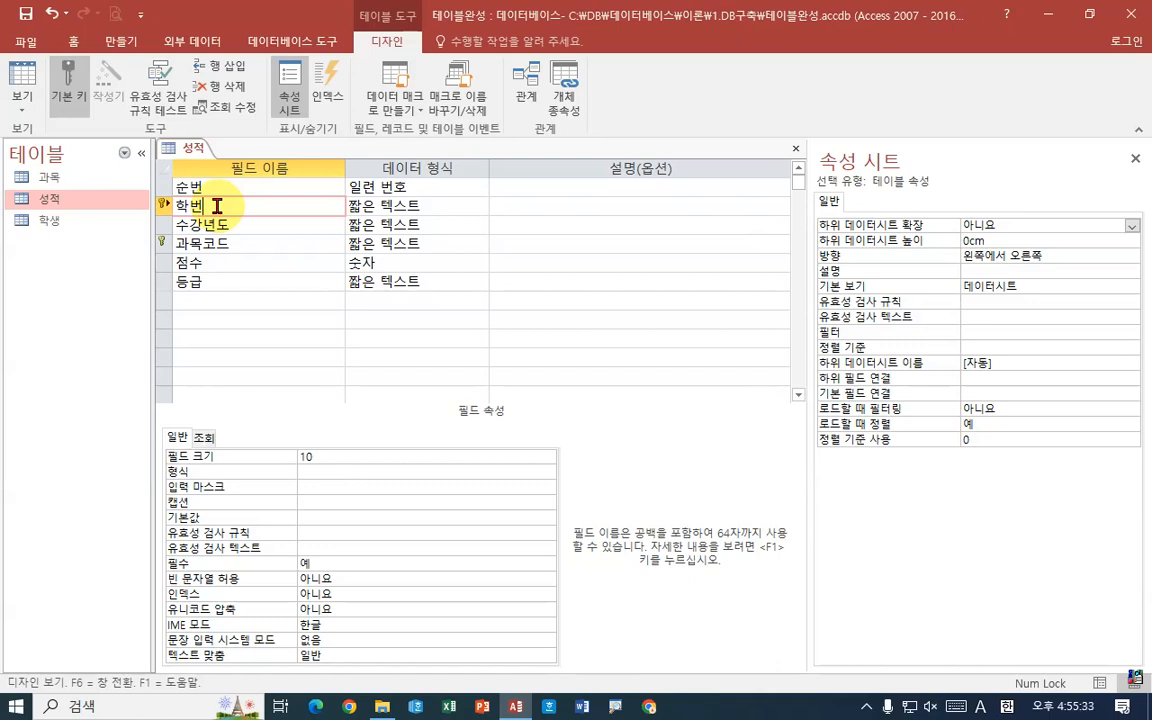
{"action": "left_click", "coordinate": [328, 490]}
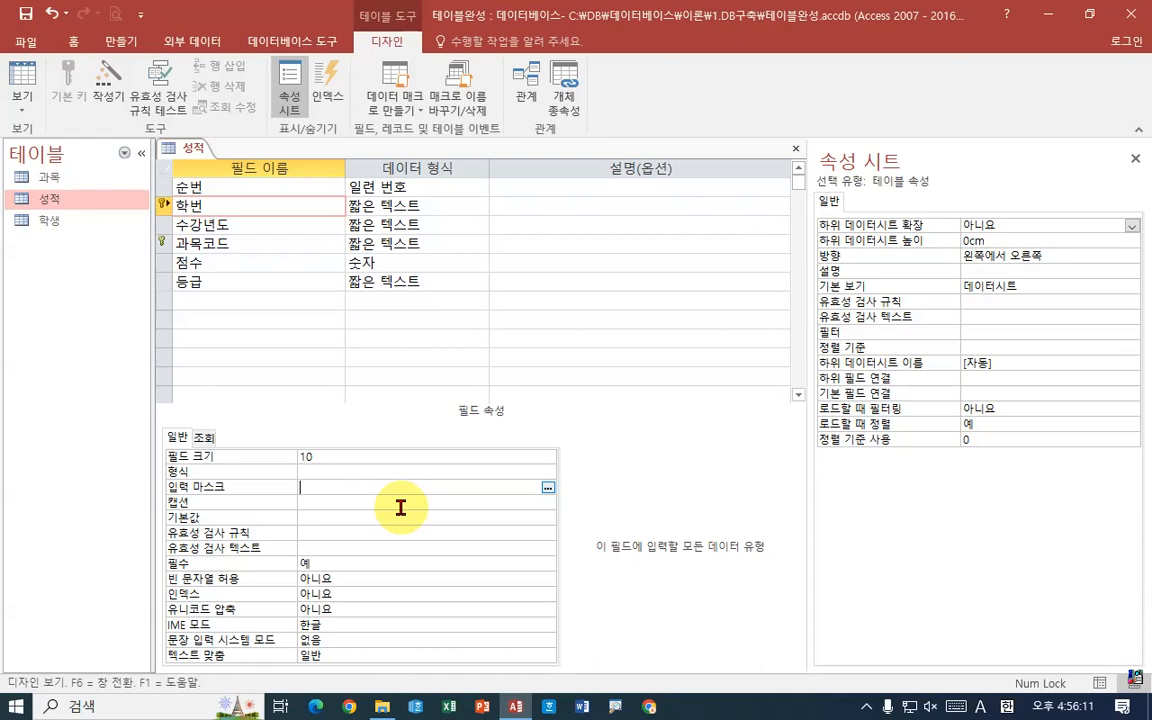
{"action": "type", "text": "0000-00-0000"}
{"action": "key", "text": "Return"}
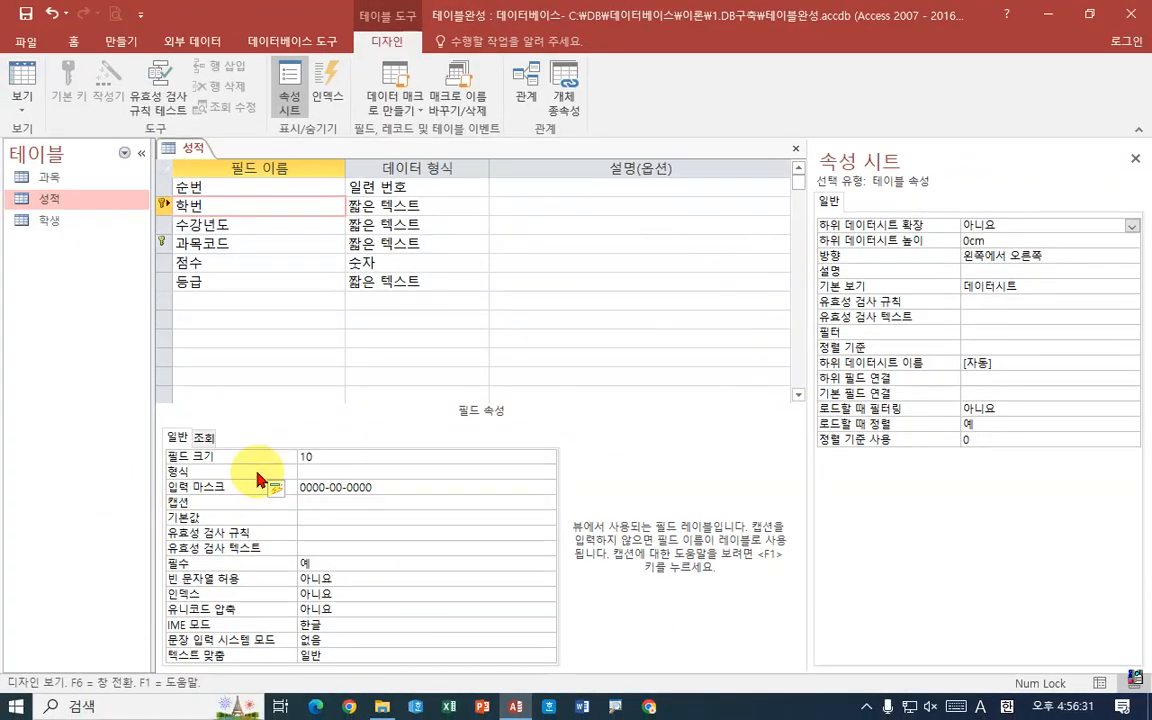
- Switch to File Explorer and open 액세스_실기_정리.docx from the 참고자료 folder inside 20230420-컴활1급 in 문서
{"action": "mouse_move", "coordinate": [383, 707]}
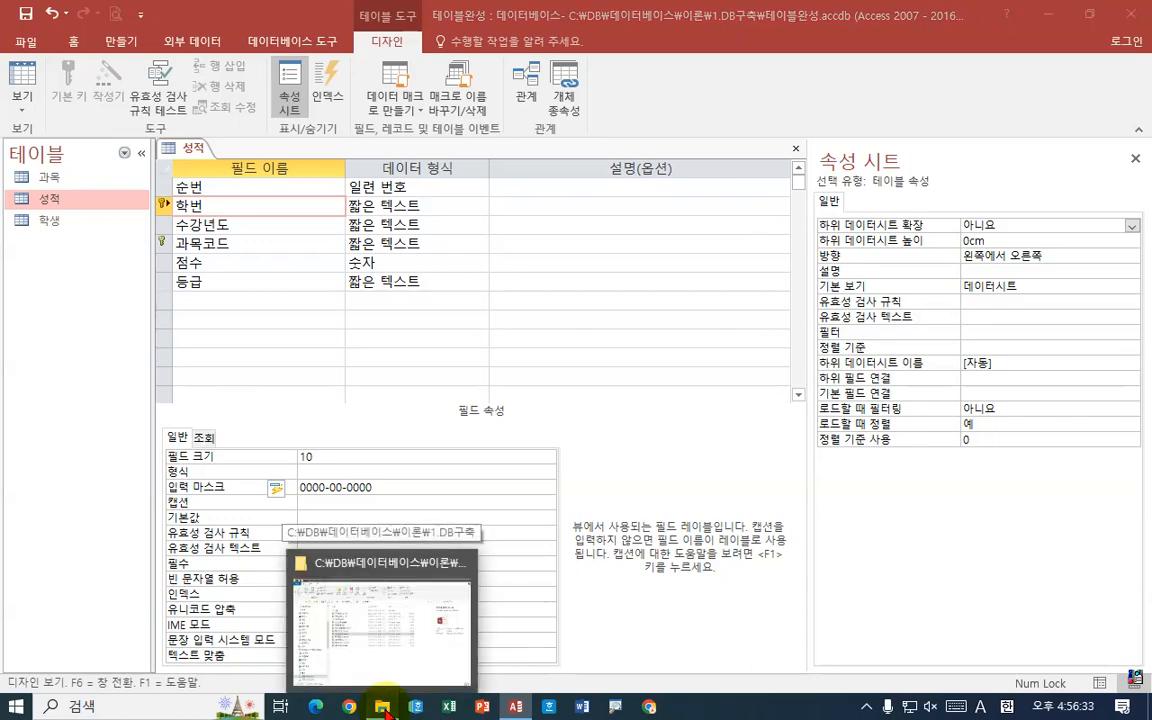
{"action": "left_click", "coordinate": [340, 600]}
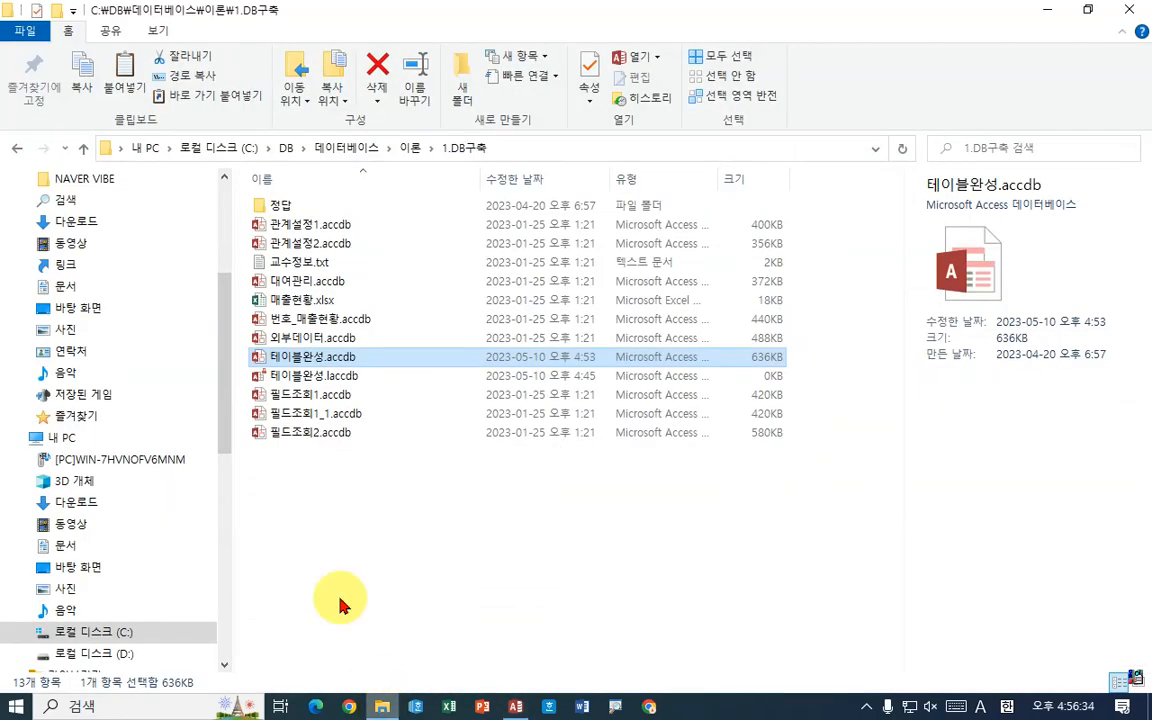
{"action": "left_click", "coordinate": [67, 287]}
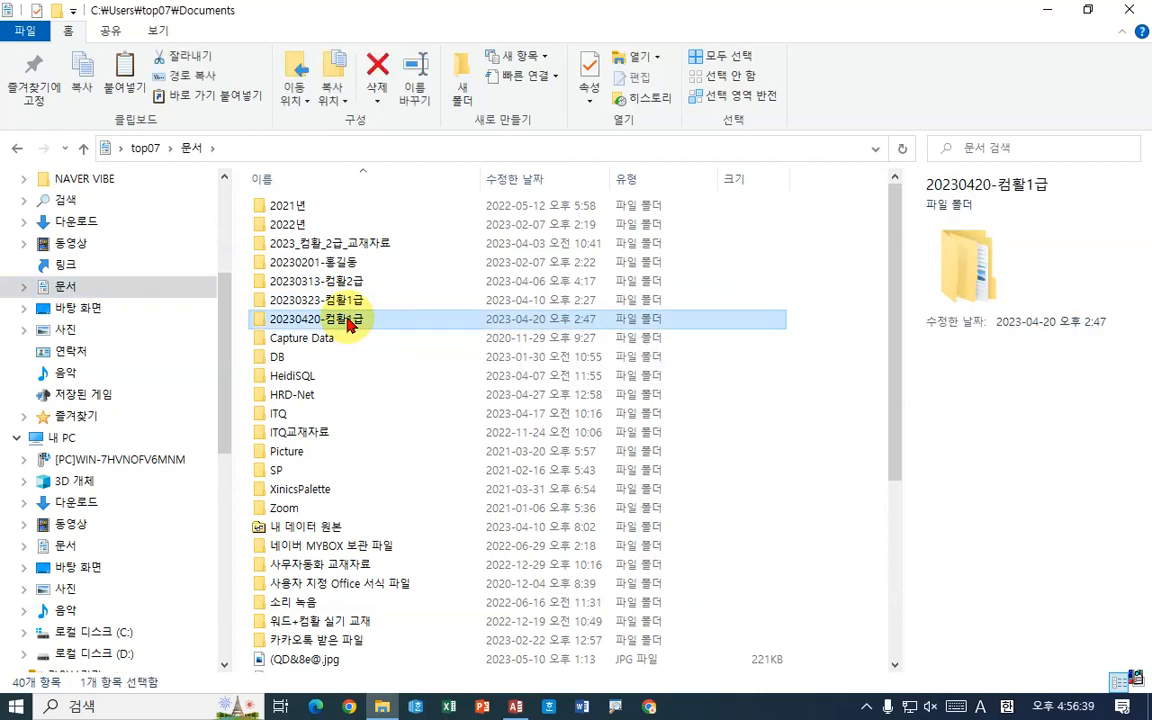
{"action": "double_click", "coordinate": [349, 322]}
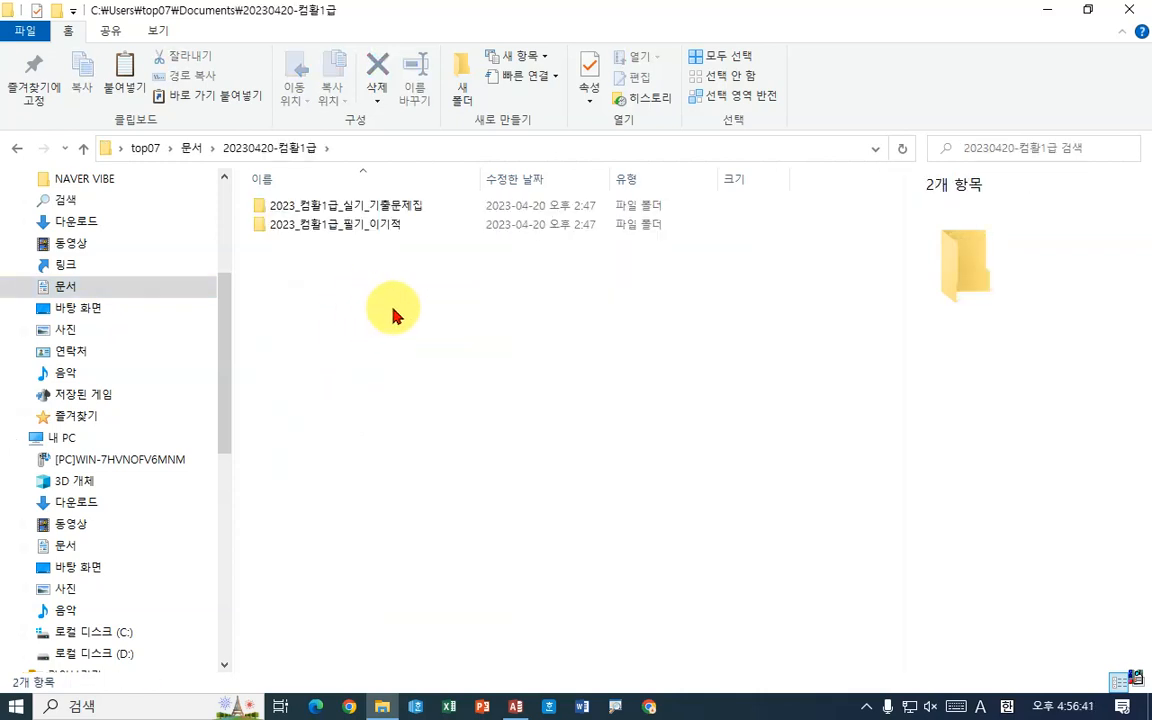
{"action": "double_click", "coordinate": [385, 210]}
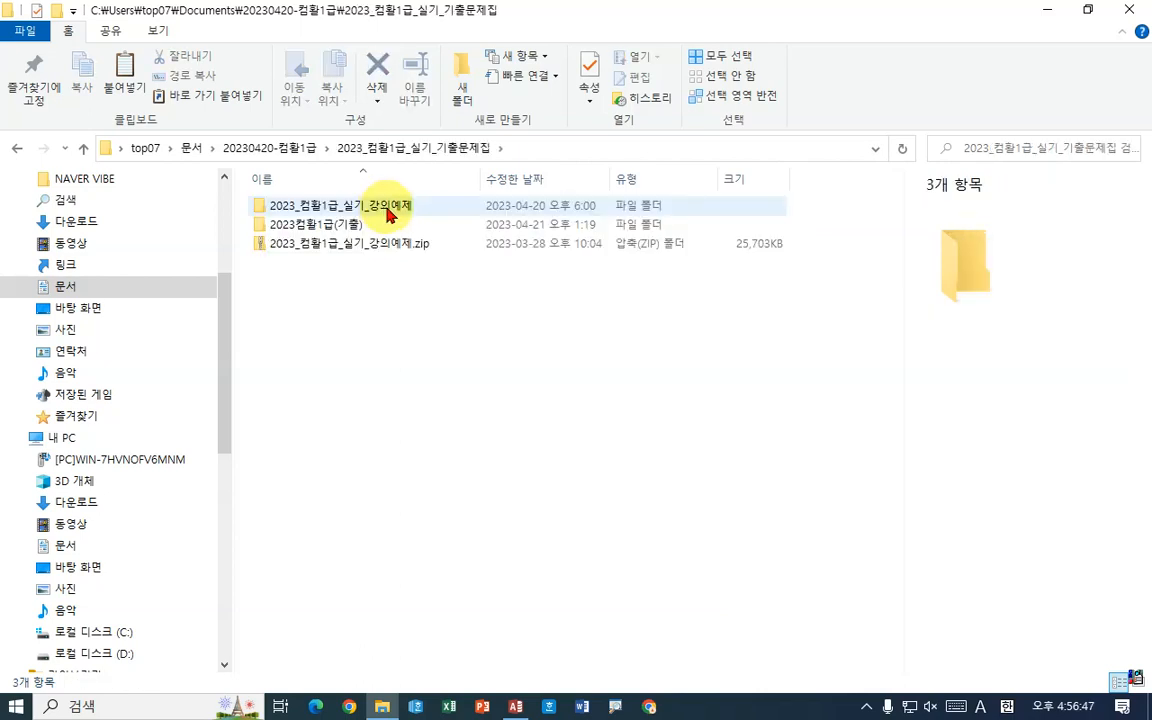
{"action": "double_click", "coordinate": [388, 213]}
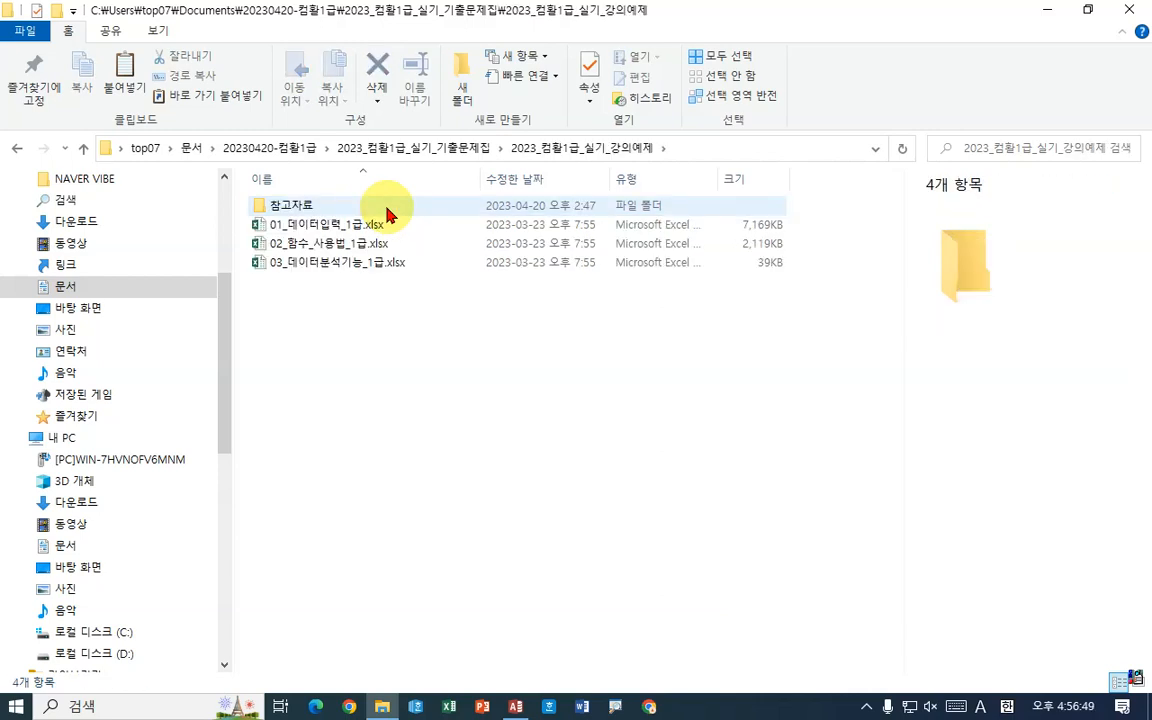
{"action": "double_click", "coordinate": [307, 212]}
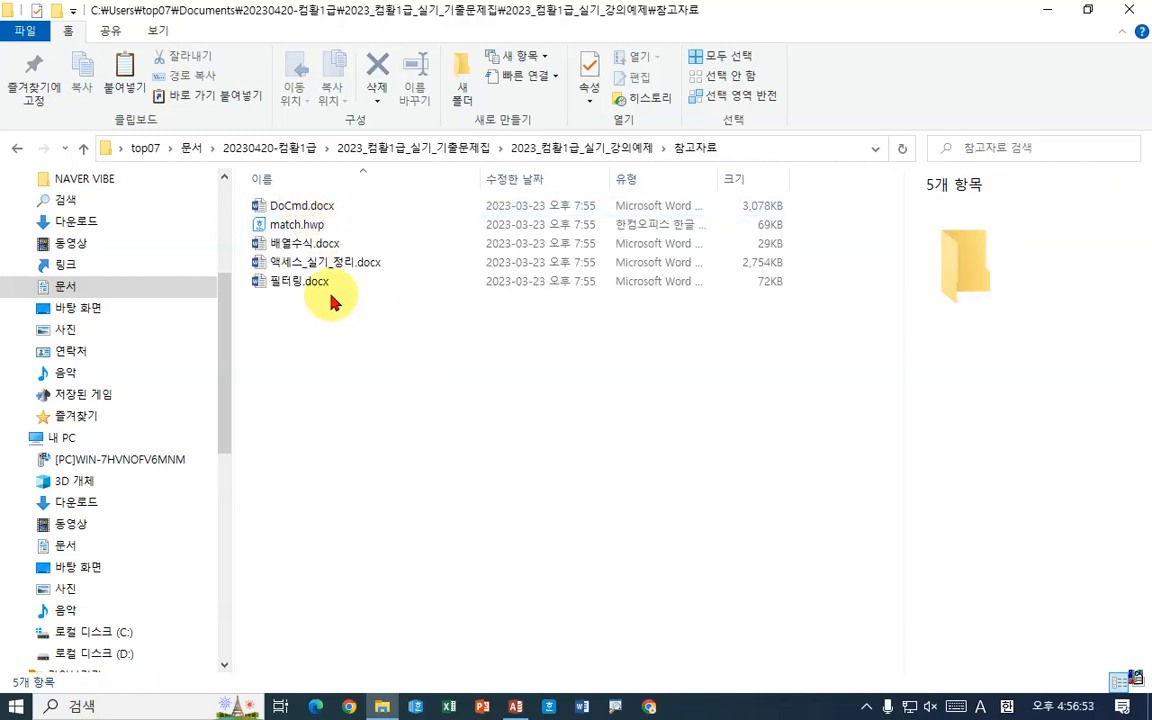
{"action": "left_click", "coordinate": [313, 266]}
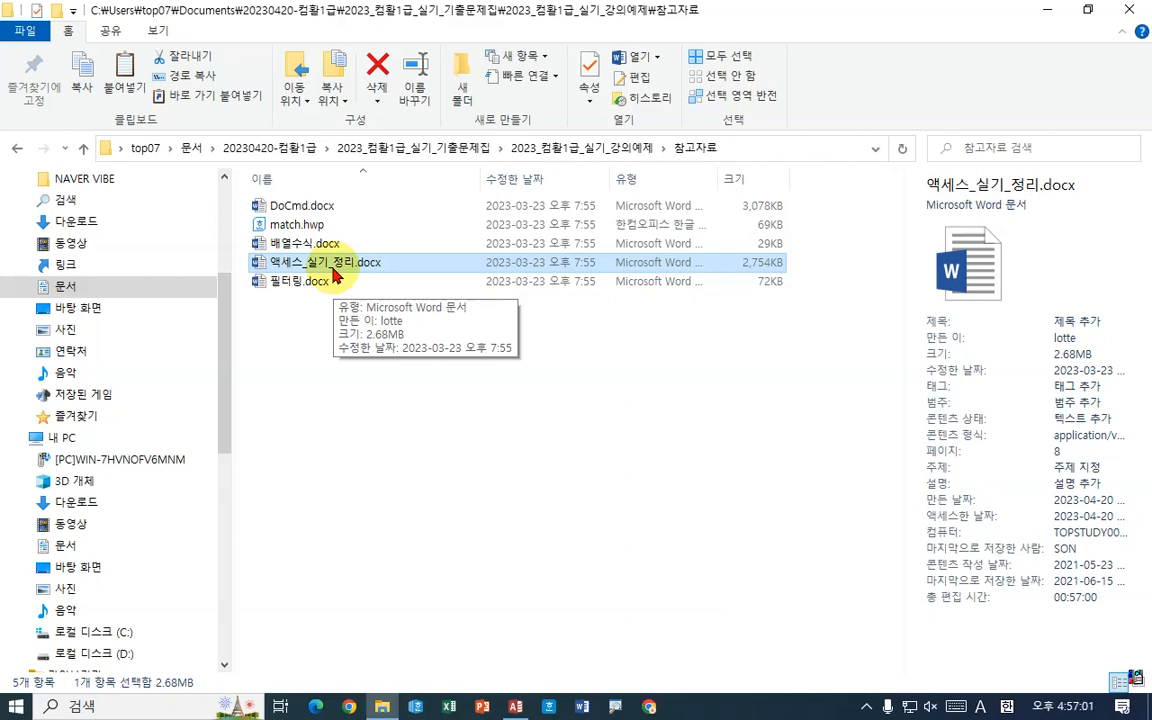
{"action": "double_click", "coordinate": [333, 264]}
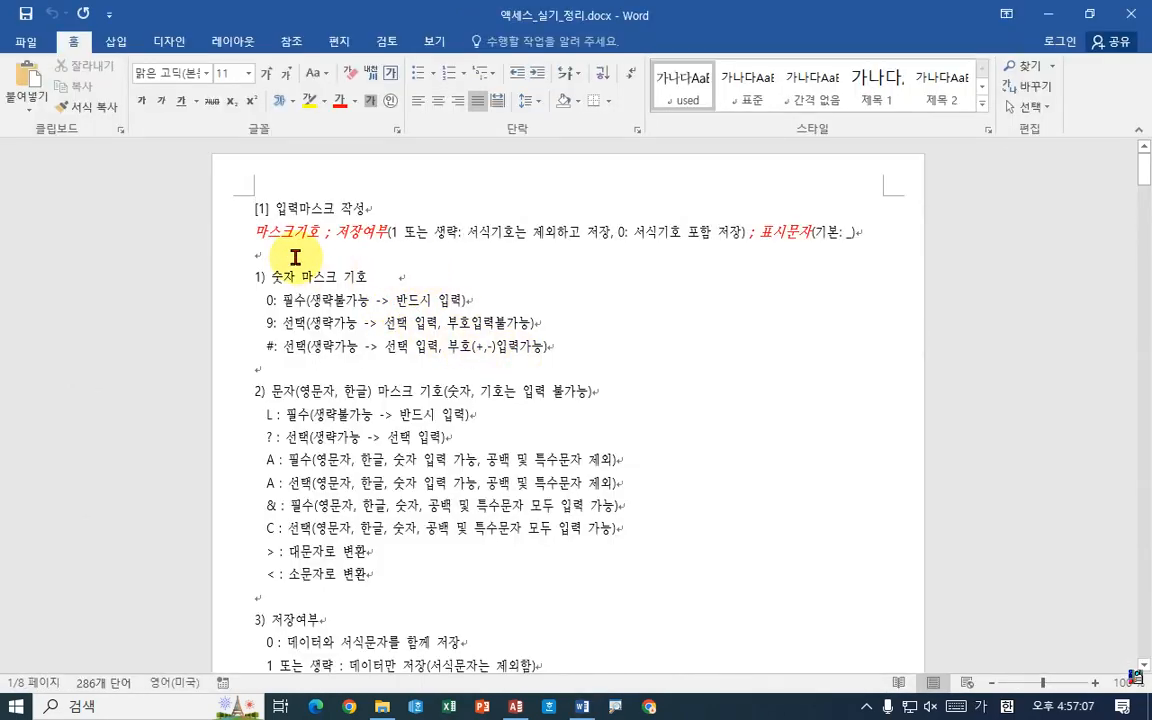
- Examine the input mask syntax (마스크기호, 저장여부, 표시문자) and the number mask symbols in the notes
{"action": "left_click_drag", "start_coordinate": [258, 231], "coordinate": [320, 232]}
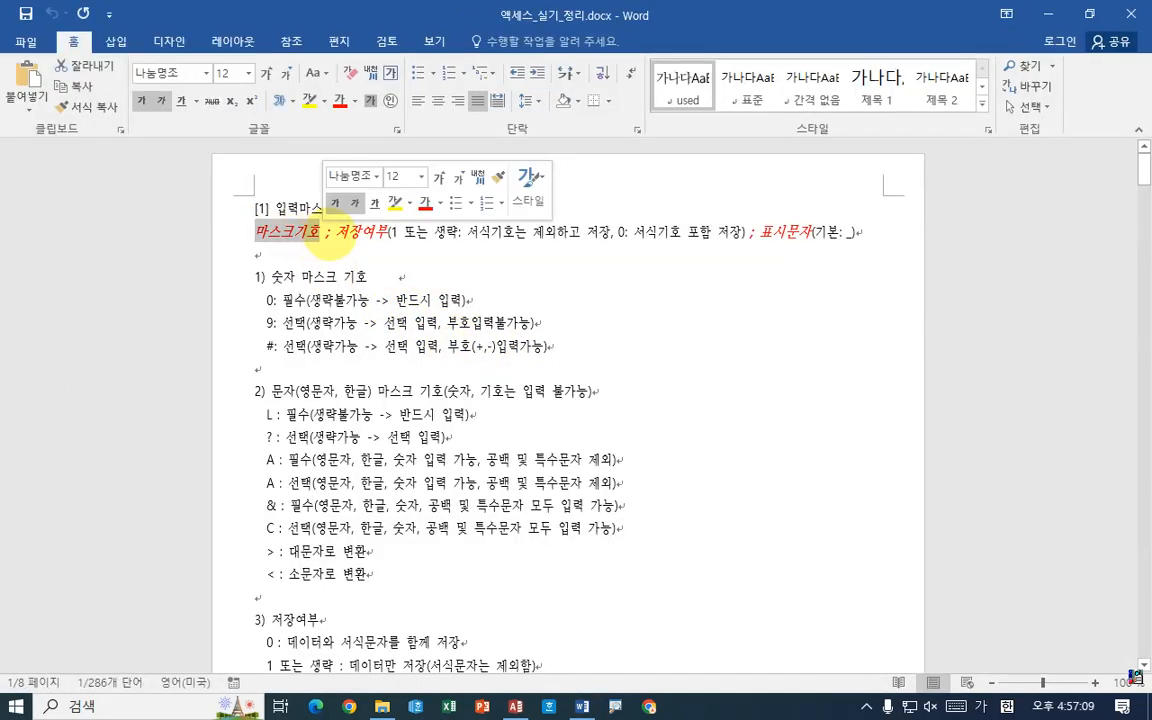
{"action": "left_click", "coordinate": [326, 270]}
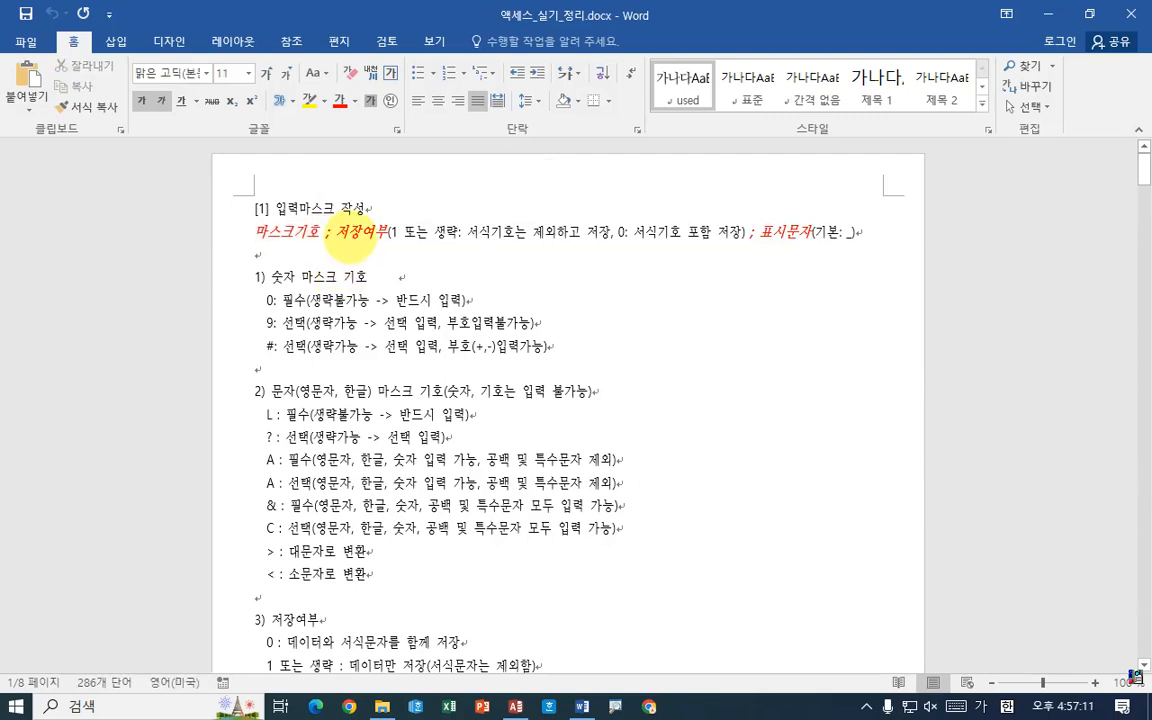
{"action": "left_click_drag", "start_coordinate": [336, 231], "coordinate": [388, 232]}
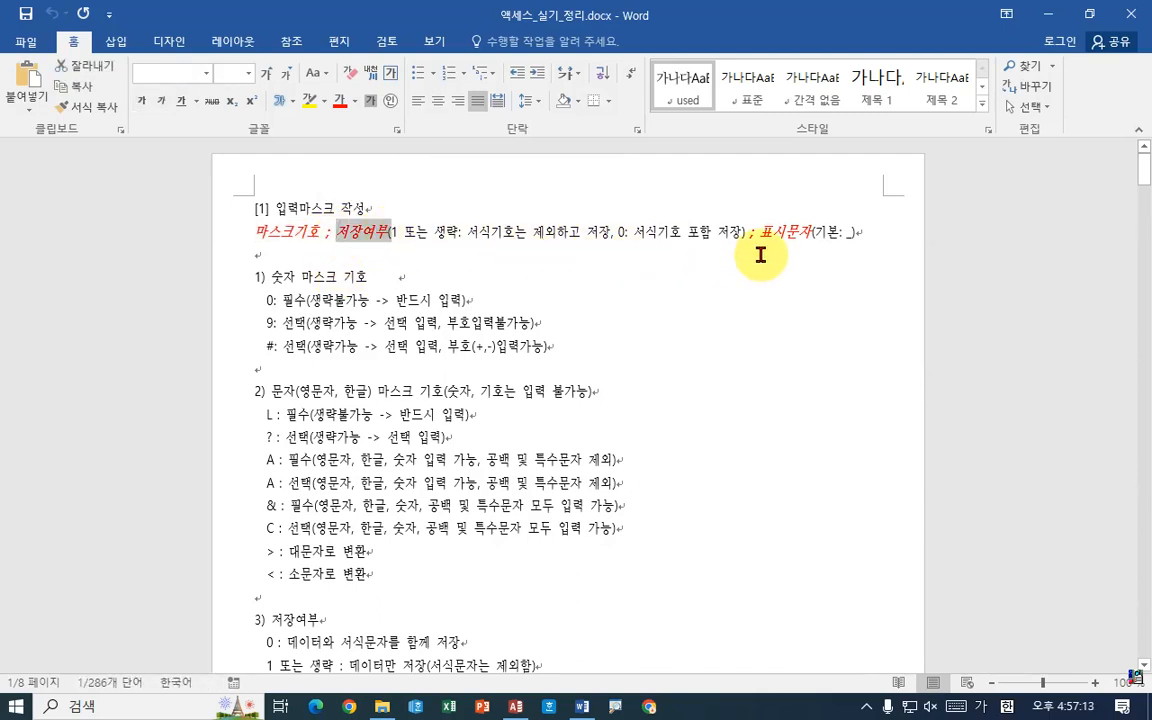
{"action": "left_click_drag", "start_coordinate": [760, 231], "coordinate": [812, 232]}
{"action": "left_click", "coordinate": [610, 300]}
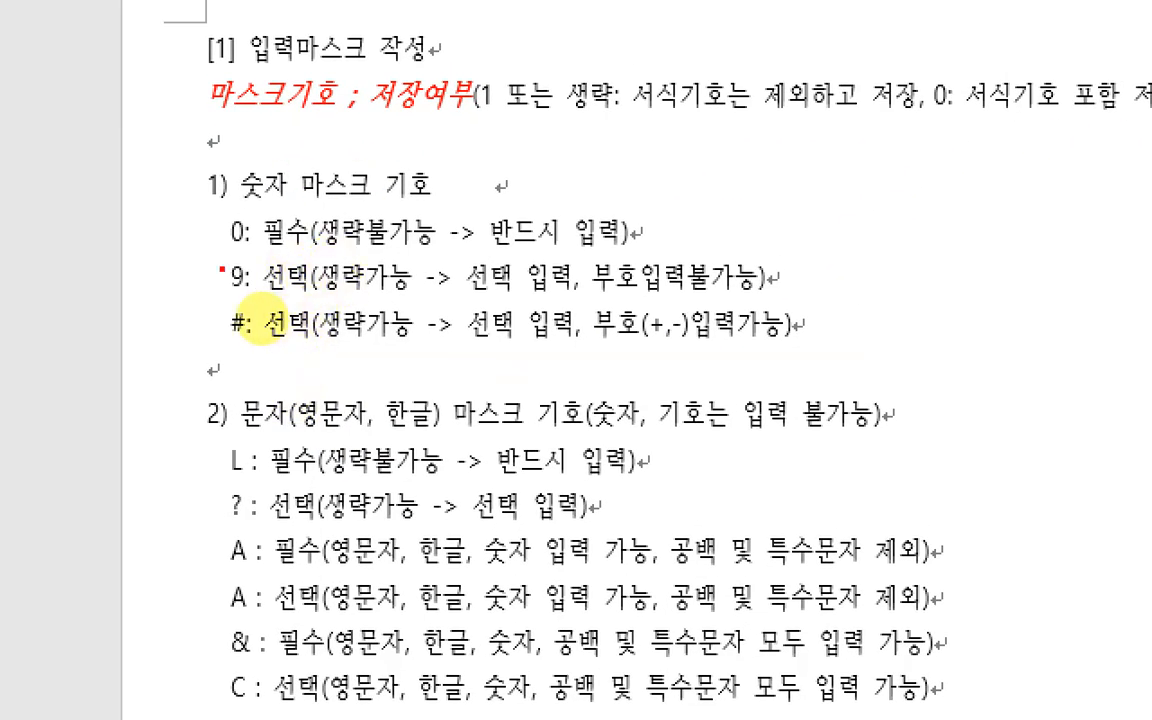
{"action": "left_click_drag", "start_coordinate": [258, 255], "coordinate": [313, 252]}
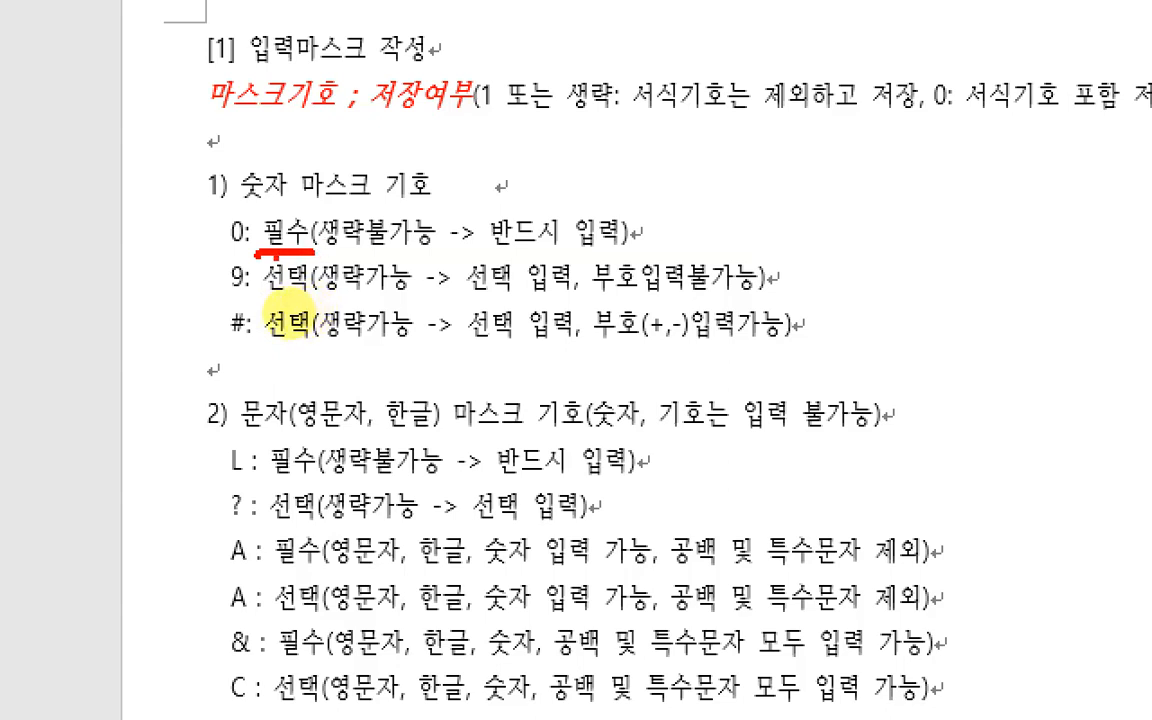
{"action": "left_click_drag", "start_coordinate": [226, 246], "coordinate": [258, 244]}
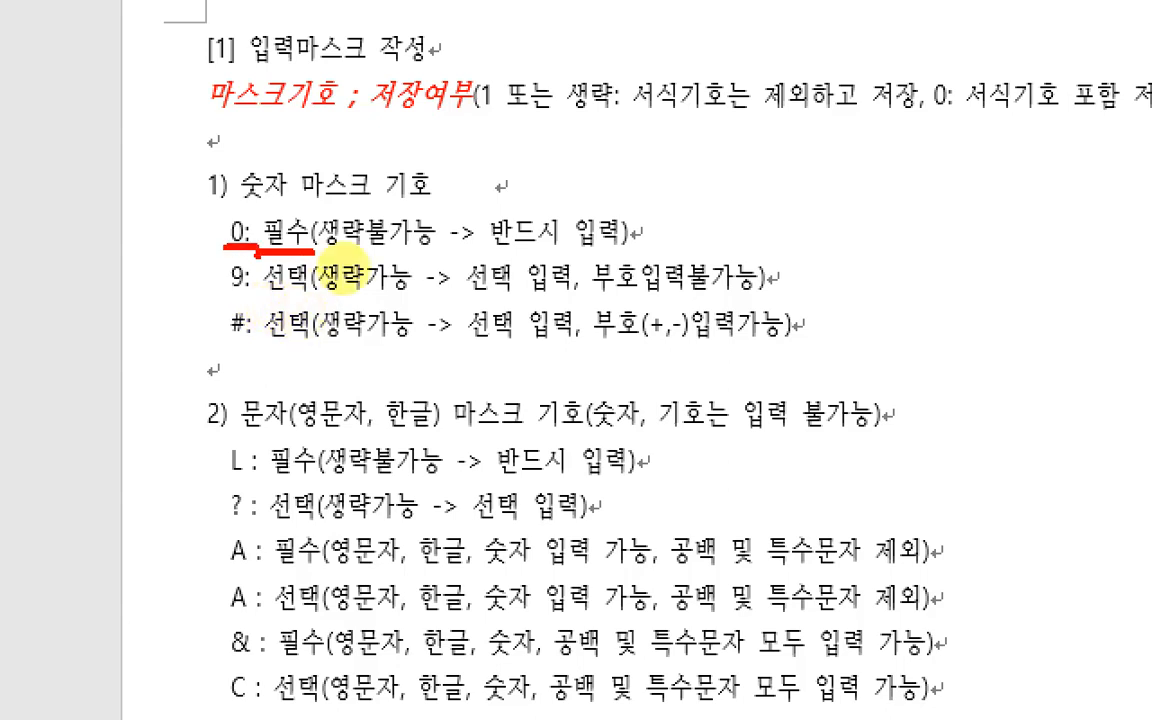
{"action": "mouse_move", "coordinate": [447, 120]}
{"action": "left_mouse_down"}
{"action": "mouse_move", "coordinate": [477, 122]}
{"action": "mouse_move", "coordinate": [521, 150]}
{"action": "mouse_move", "coordinate": [522, 121]}
{"action": "left_mouse_up"}
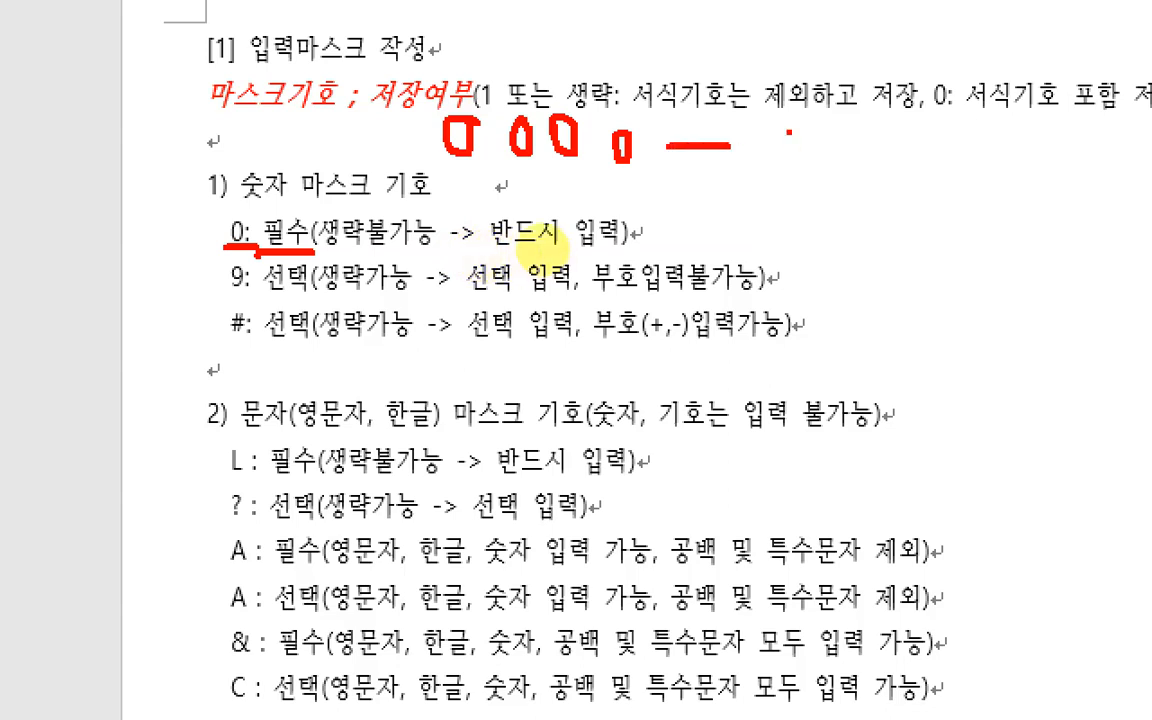
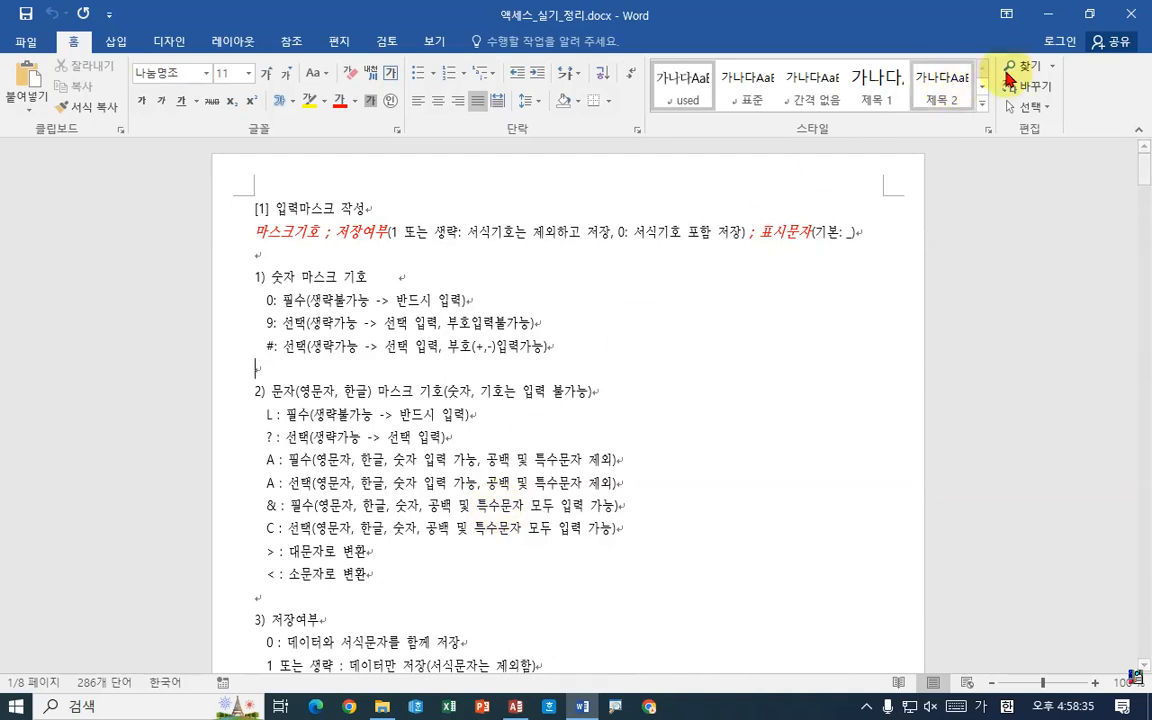
- Close the Word document and switch back to Access at the 학번 field's input mask
{"action": "left_click", "coordinate": [1131, 14]}
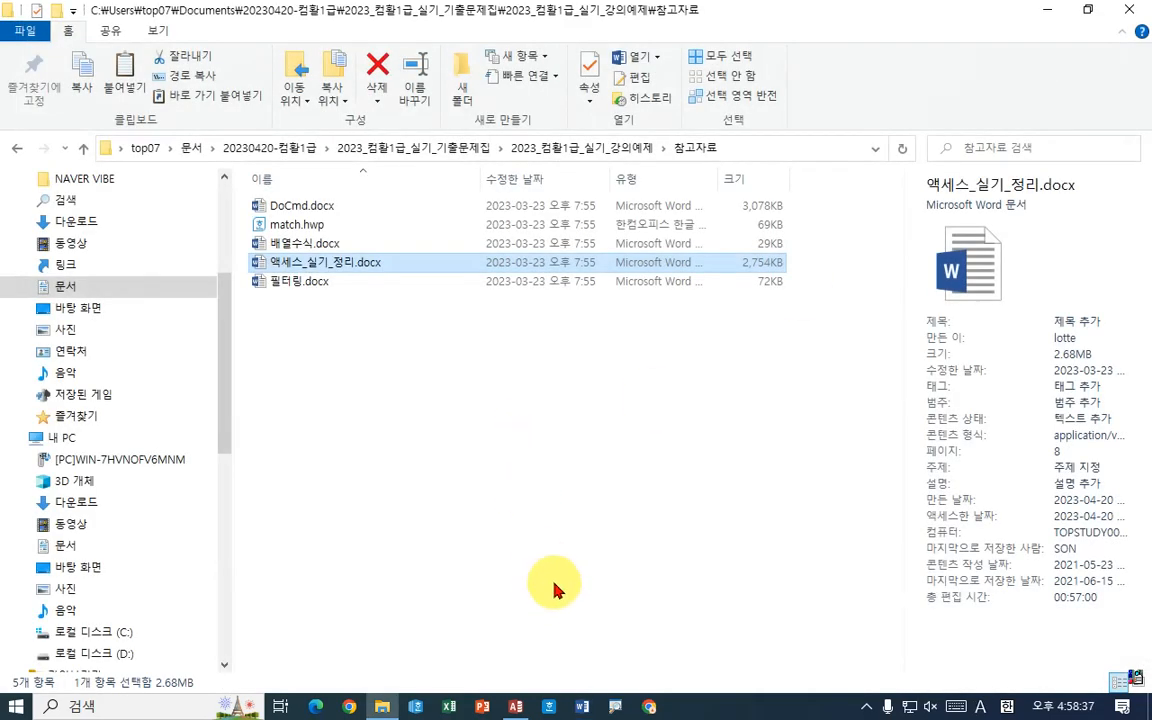
{"action": "left_click", "coordinate": [515, 704]}
{"action": "left_click", "coordinate": [383, 487]}
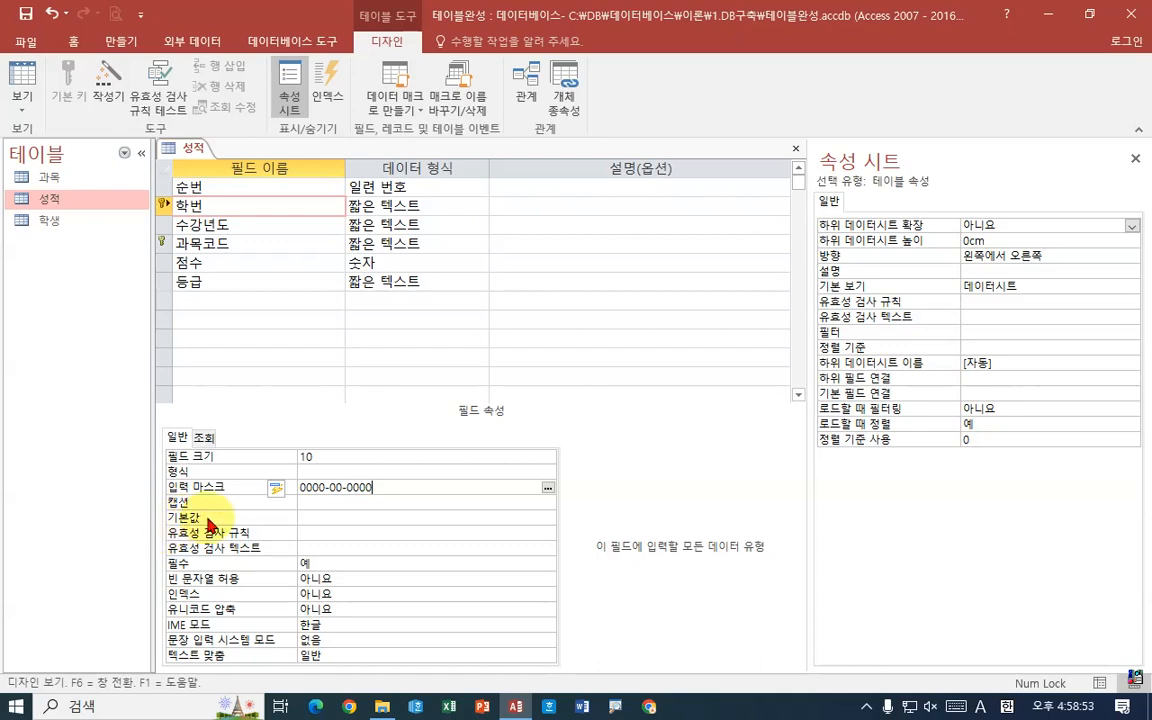
- Set the 인덱스 property of the 학번 field in the 성적 table to 예(중복 가능)
{"action": "left_click", "coordinate": [240, 219]}
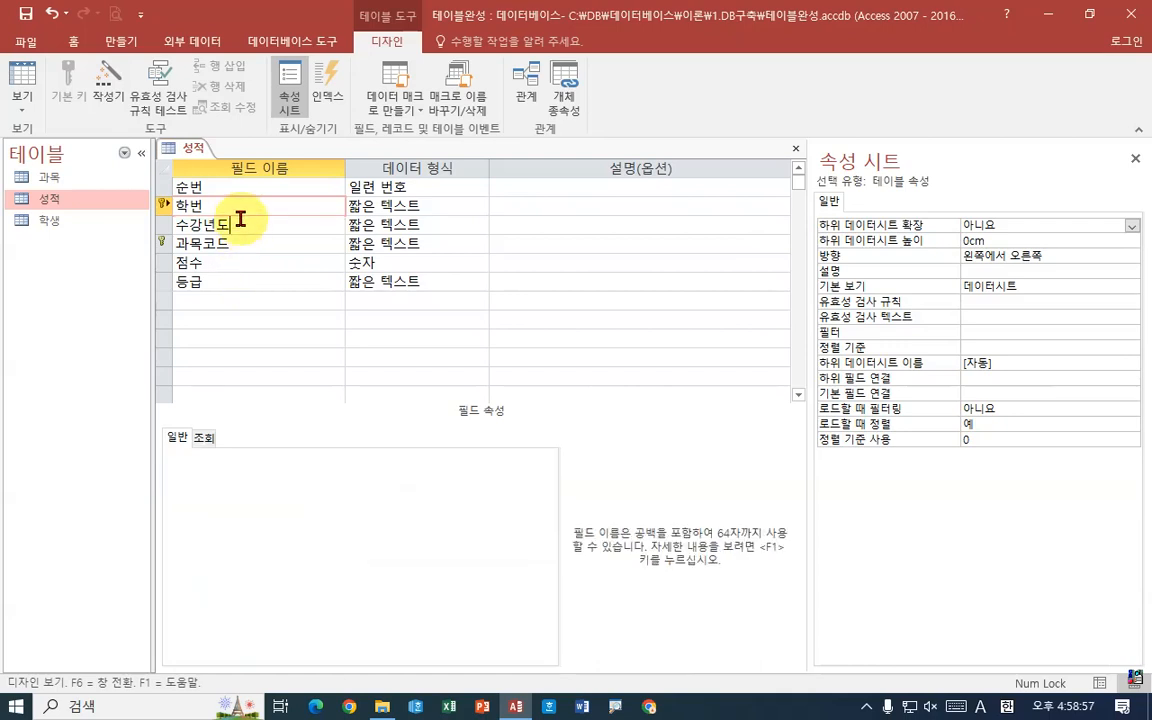
{"action": "left_click", "coordinate": [237, 204]}
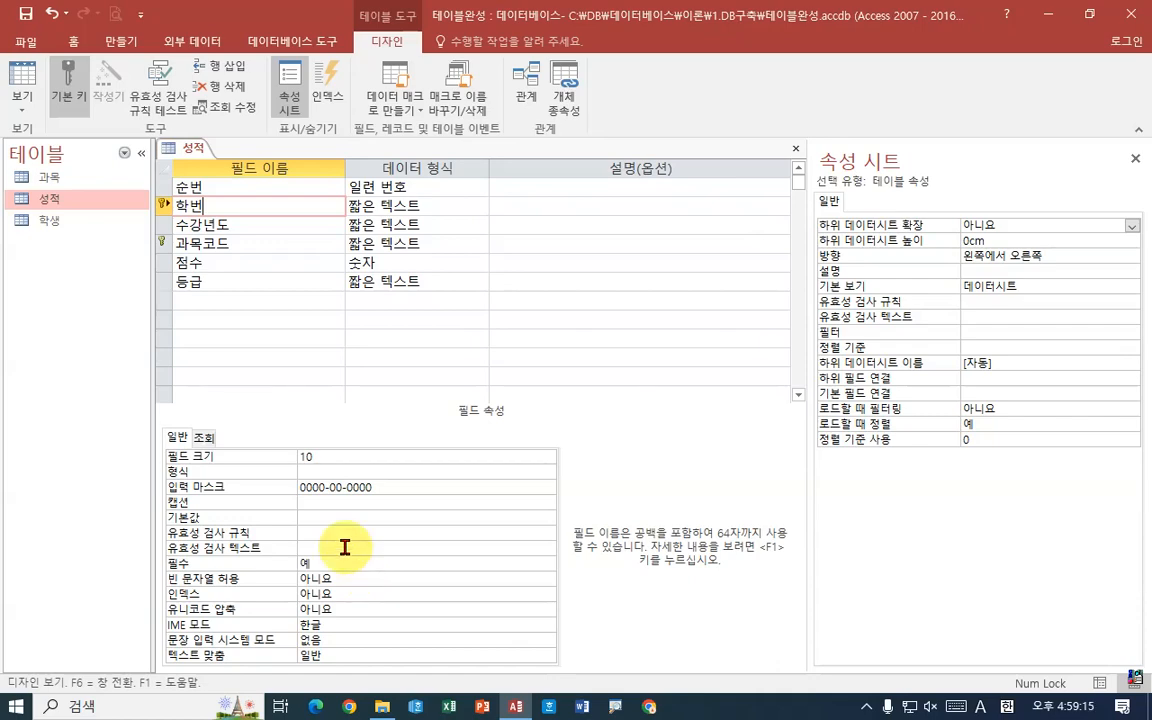
{"action": "left_click", "coordinate": [345, 565]}
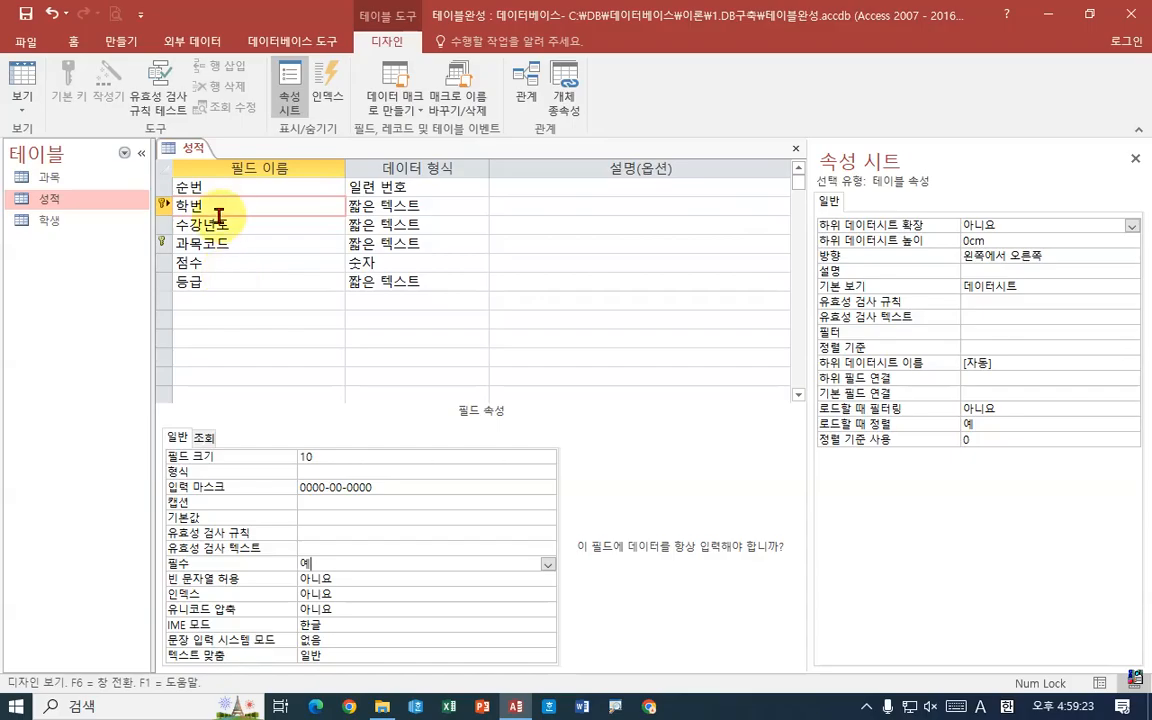
{"action": "left_click", "coordinate": [200, 205]}
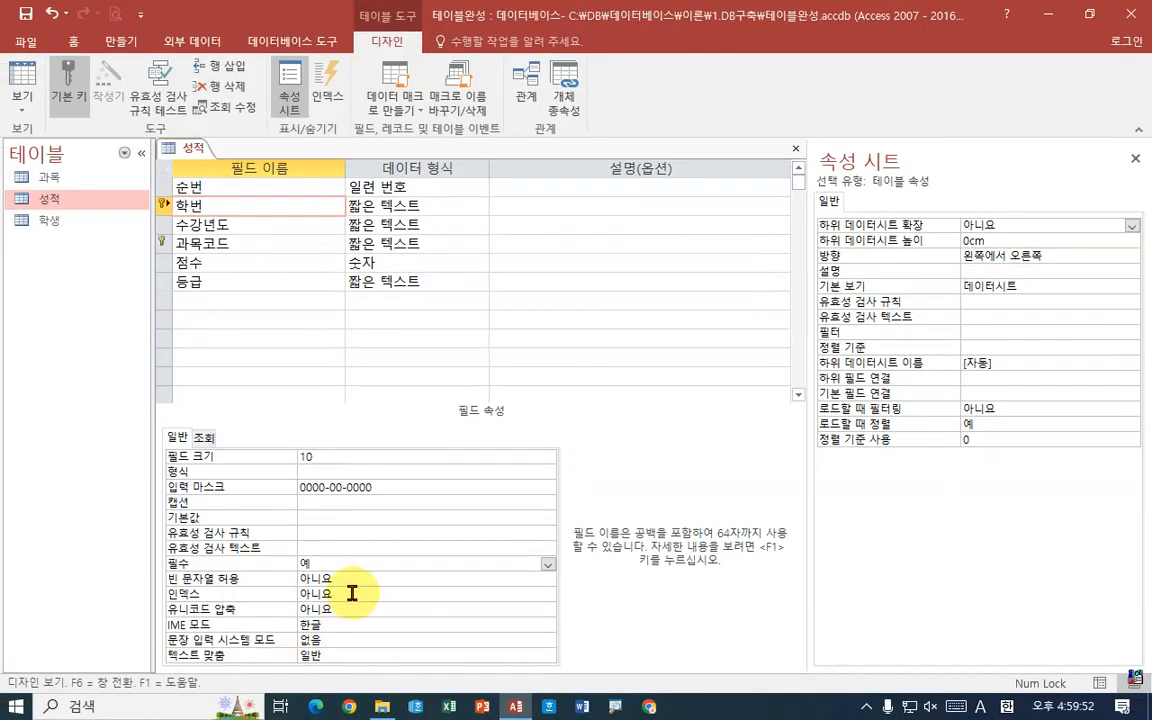
{"action": "left_click", "coordinate": [352, 593]}
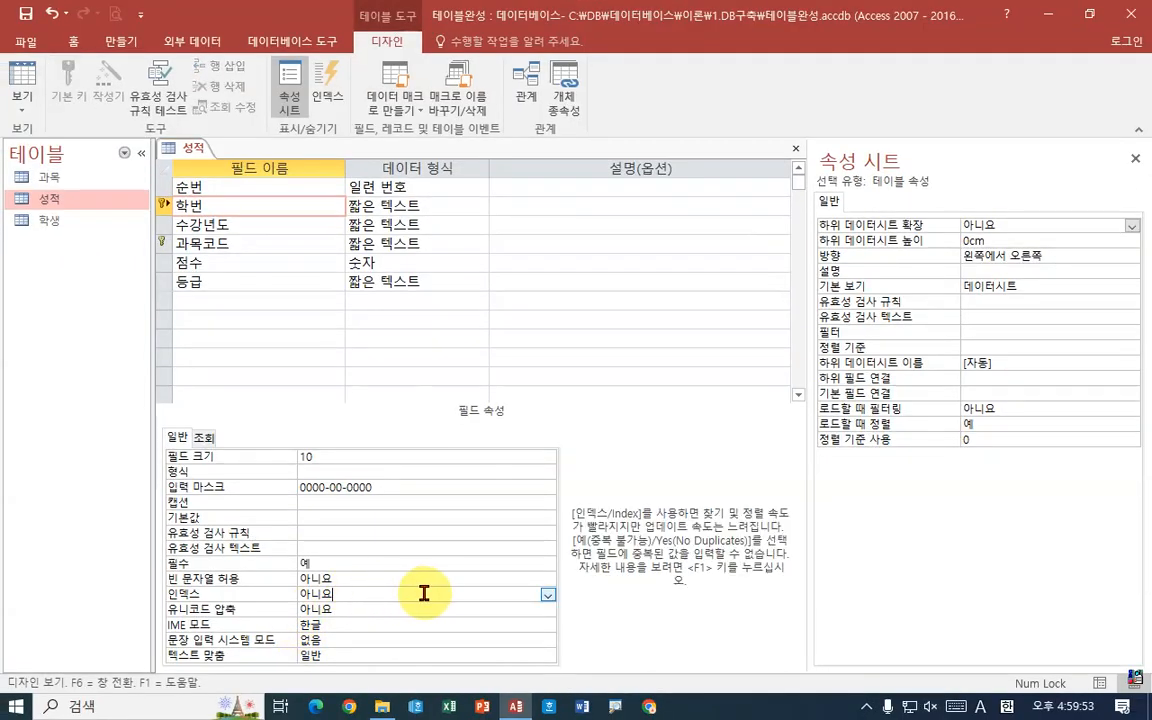
{"action": "left_click", "coordinate": [547, 595]}
{"action": "left_click", "coordinate": [345, 623]}
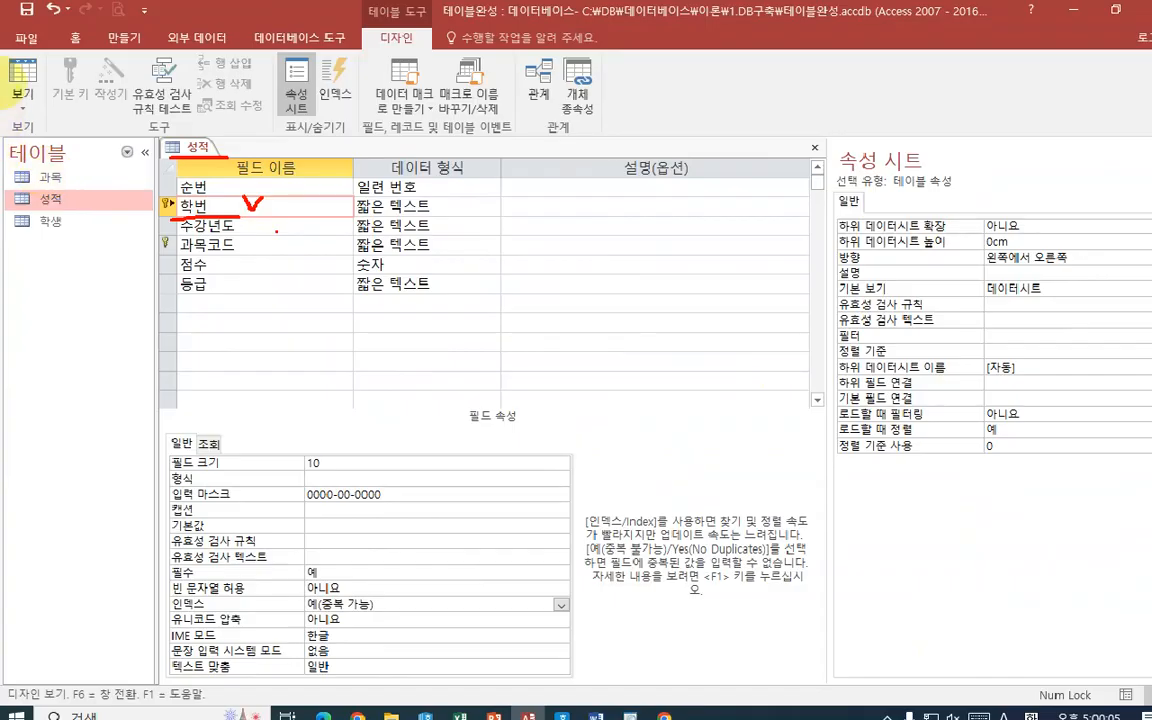
- Save the 성적 table design, agree to test the existing data against the new rules, and open its datasheet view
{"action": "right_click", "coordinate": [392, 122]}
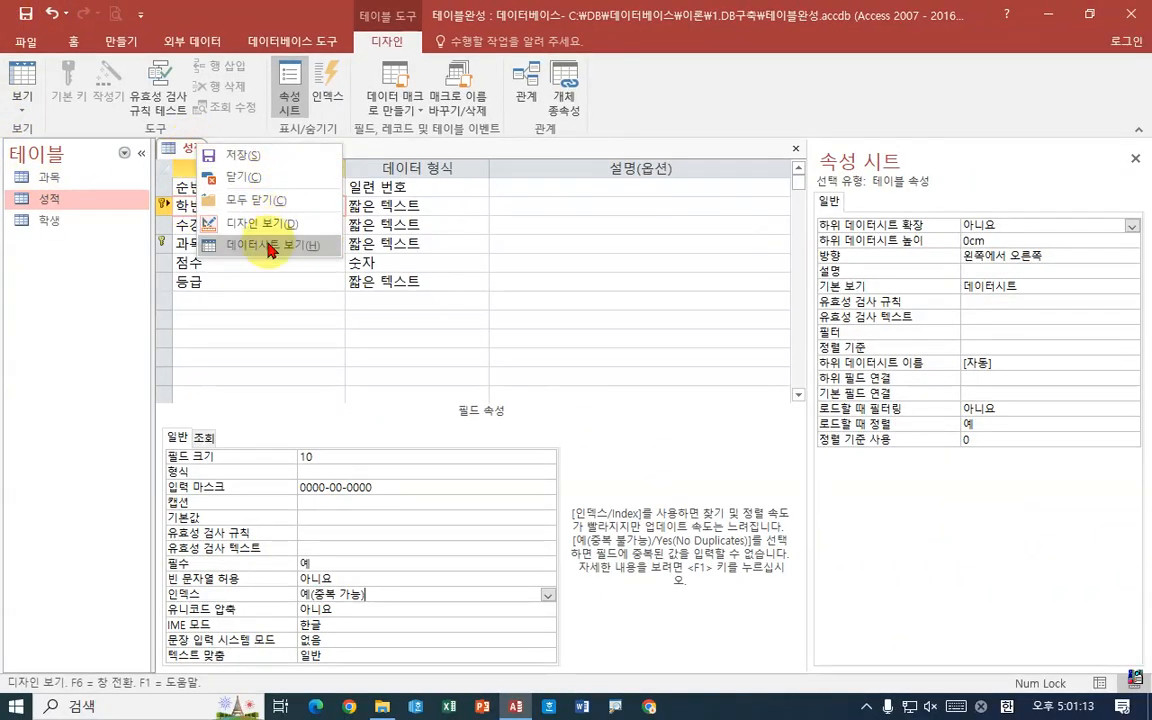
{"action": "left_click", "coordinate": [199, 156]}
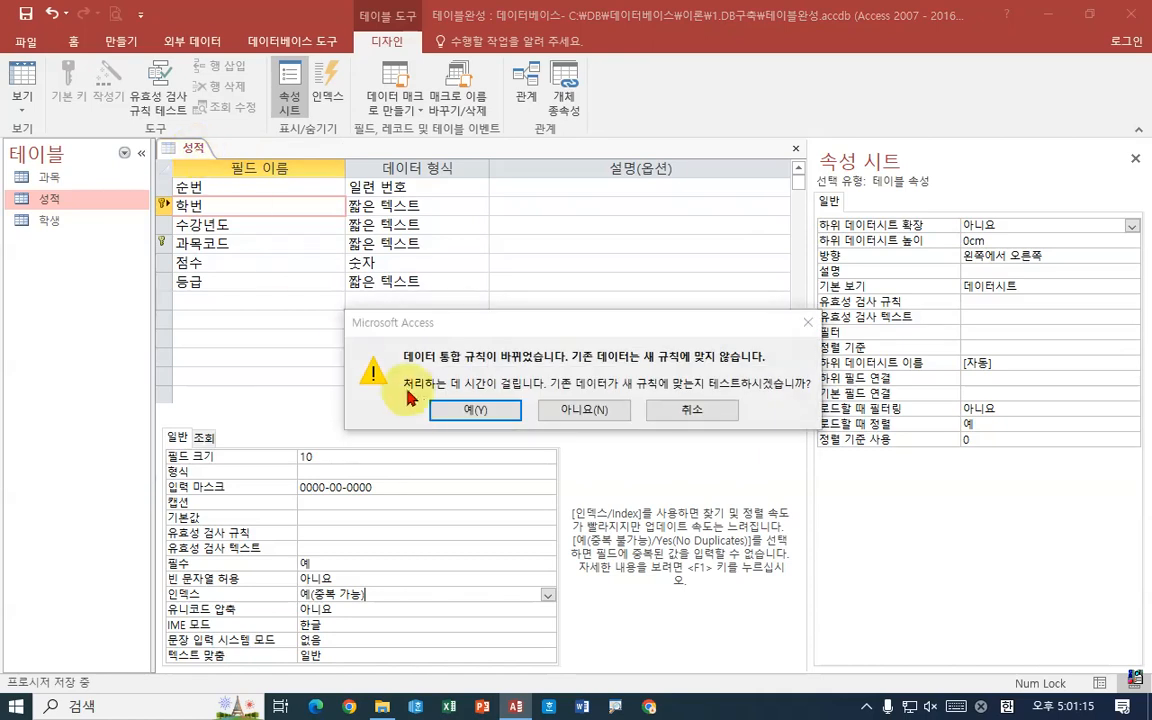
{"action": "left_click", "coordinate": [445, 407]}
{"action": "right_click", "coordinate": [188, 147]}
{"action": "left_click", "coordinate": [250, 245]}
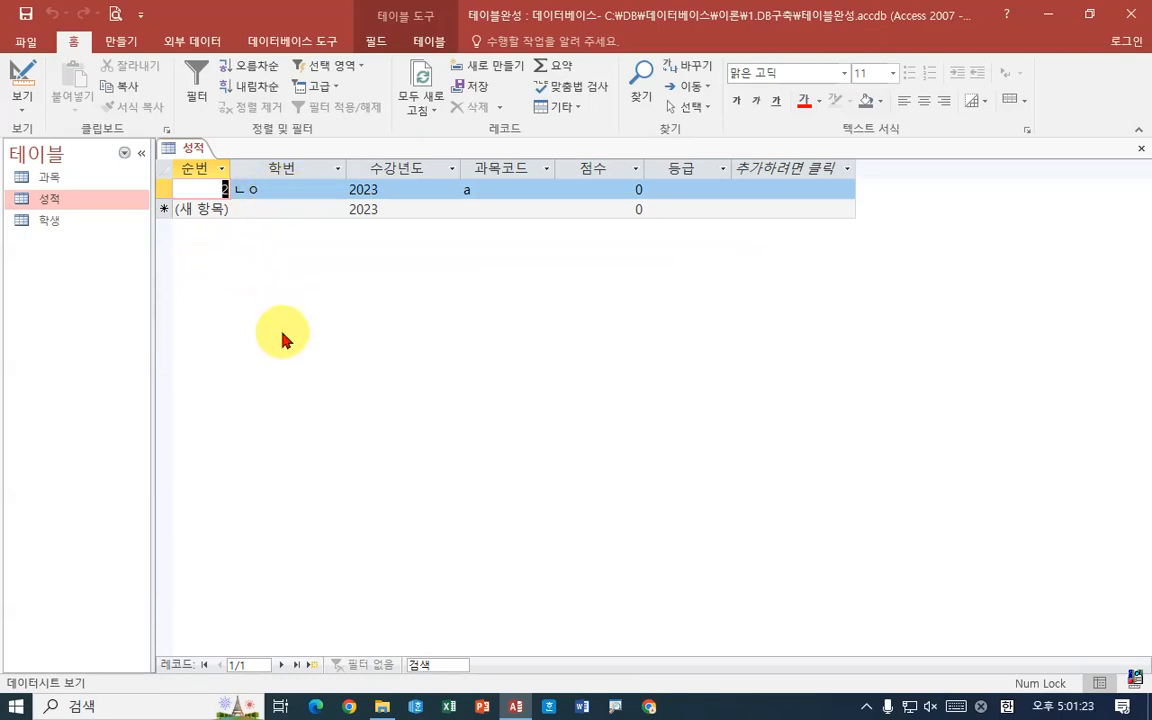
- Delete the existing test record from the 성적 datasheet and return to Design view
{"action": "left_click", "coordinate": [164, 189]}
{"action": "right_click", "coordinate": [164, 189]}
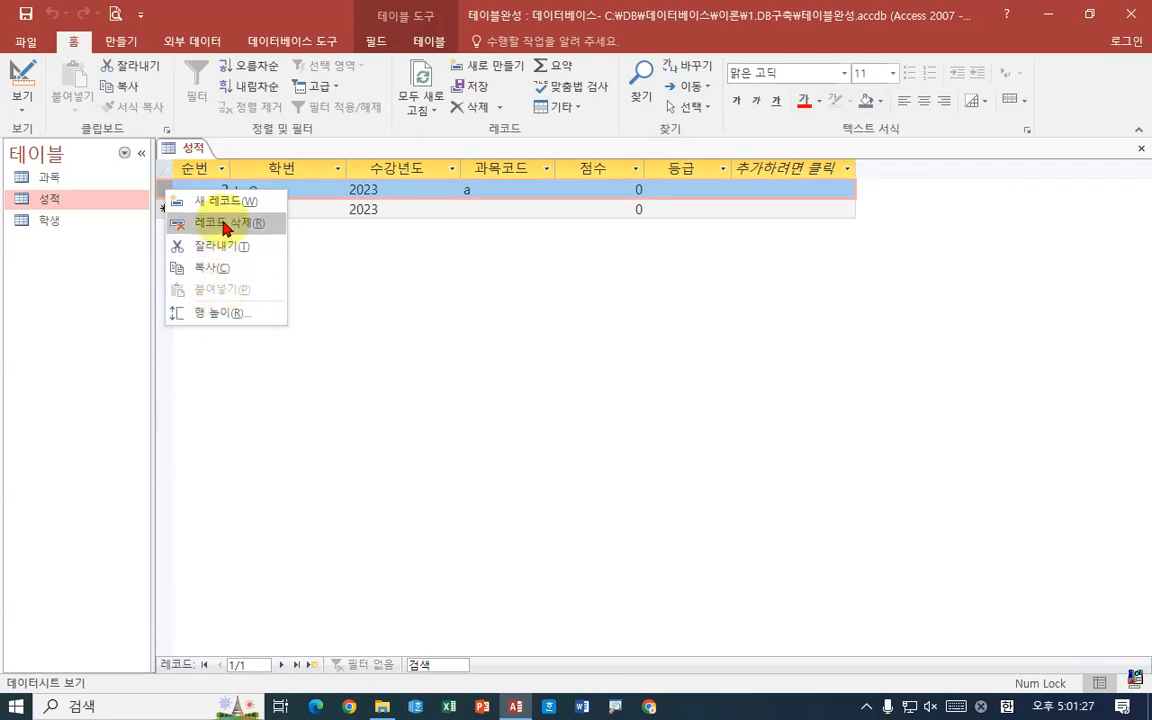
{"action": "left_click", "coordinate": [225, 228]}
{"action": "left_click", "coordinate": [495, 376]}
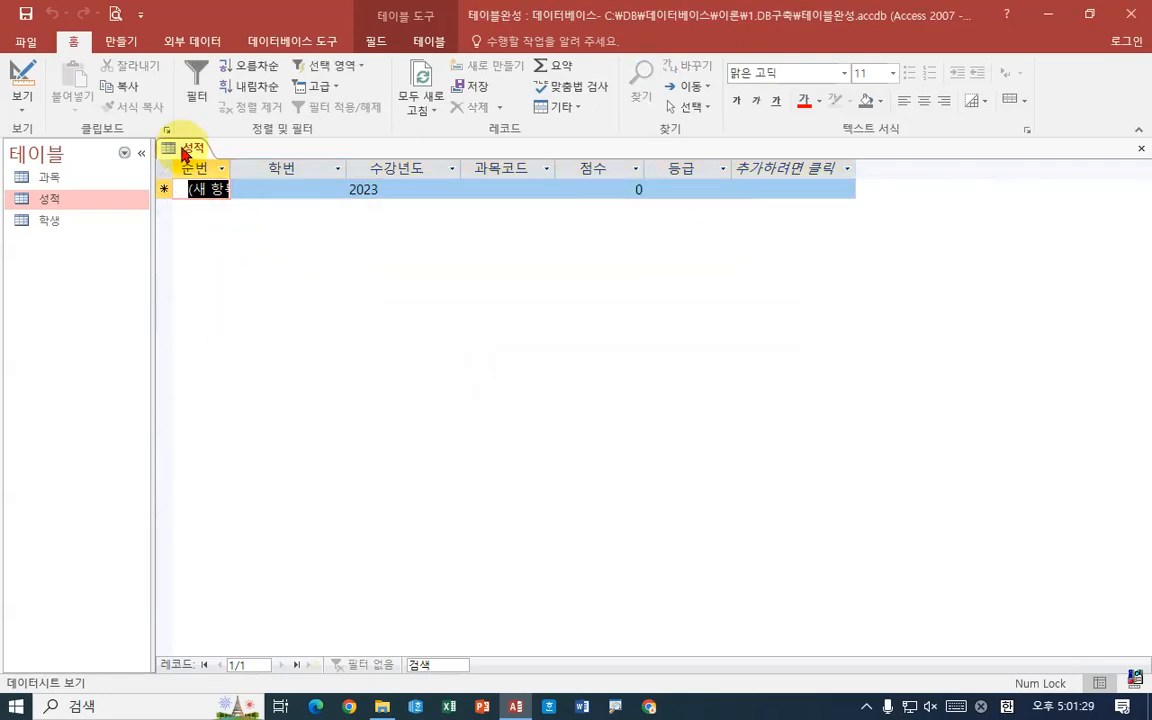
{"action": "right_click", "coordinate": [183, 153]}
{"action": "left_click", "coordinate": [222, 221]}
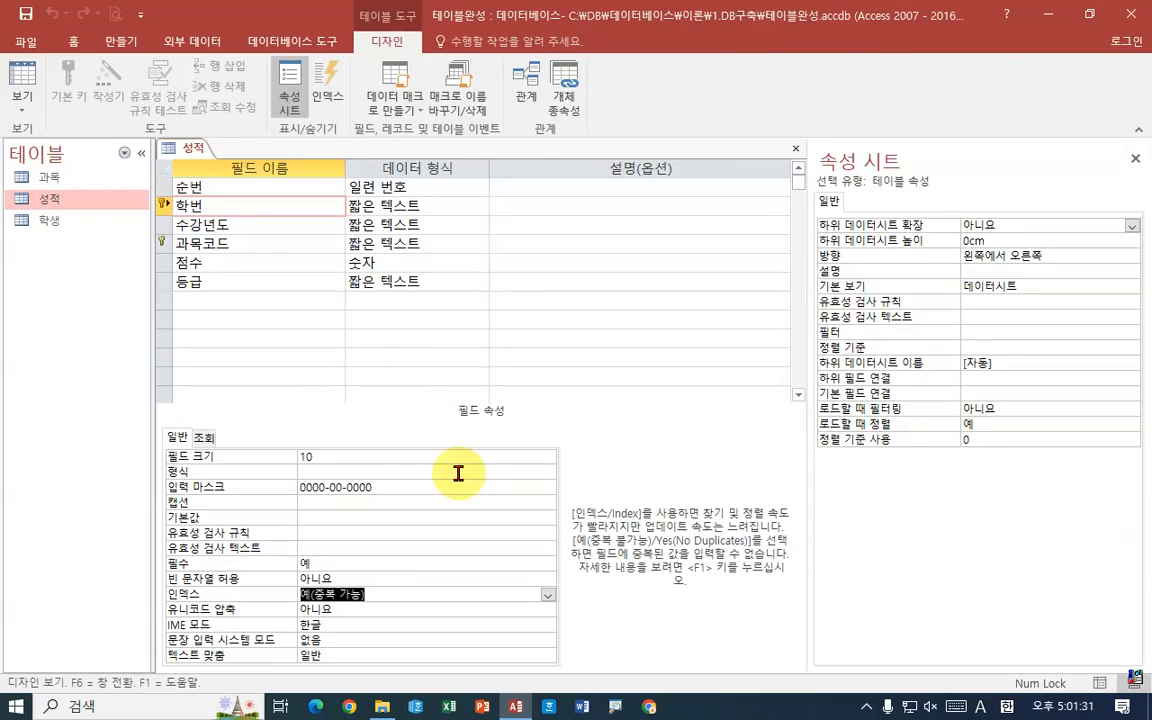
- Set the 형식 property of the 과목코드 field to 000
{"action": "left_click", "coordinate": [390, 598]}
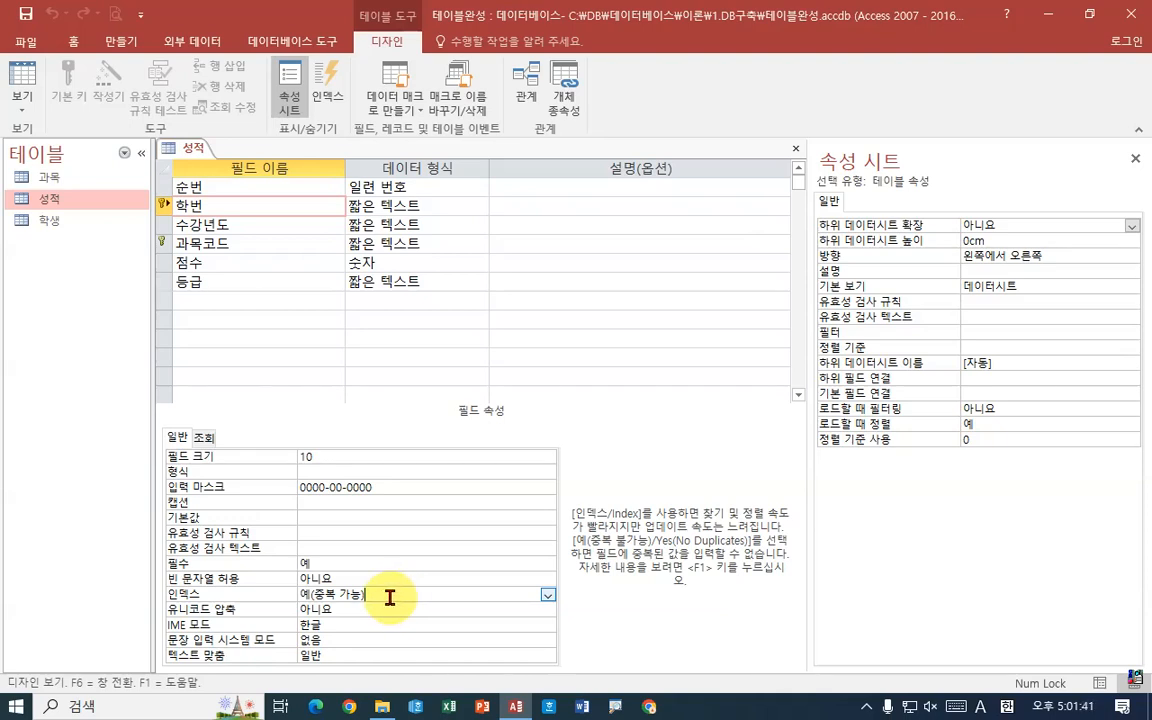
{"action": "left_click", "coordinate": [255, 243]}
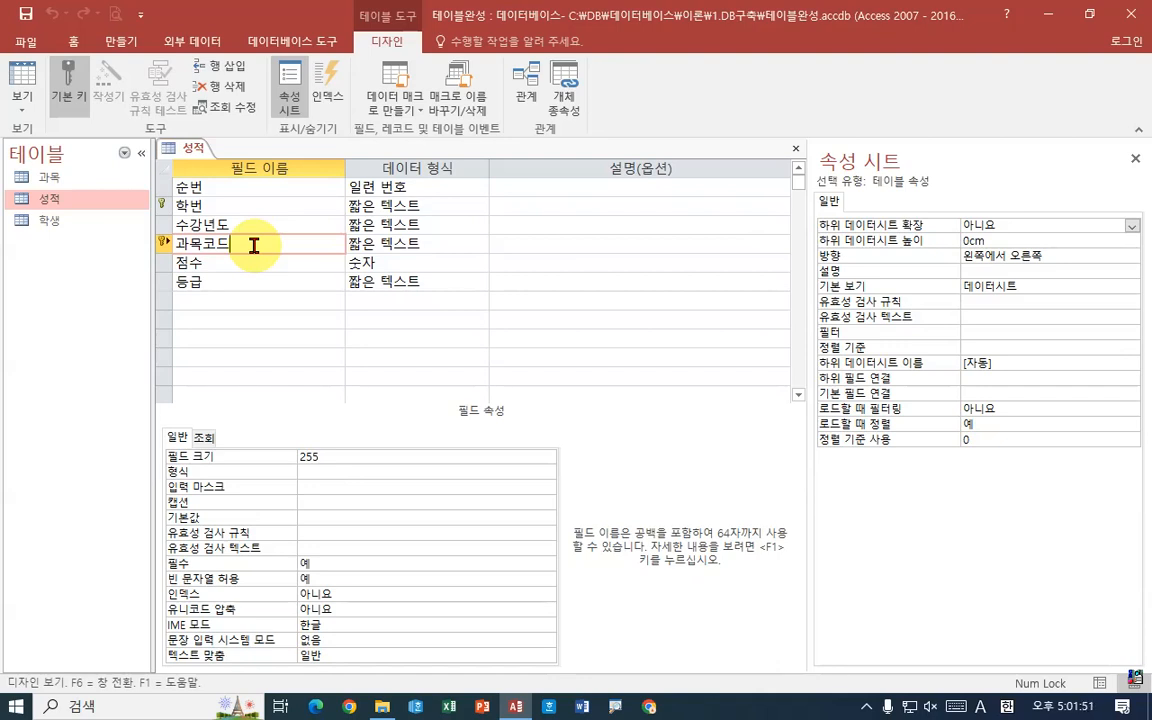
{"action": "left_click", "coordinate": [343, 473]}
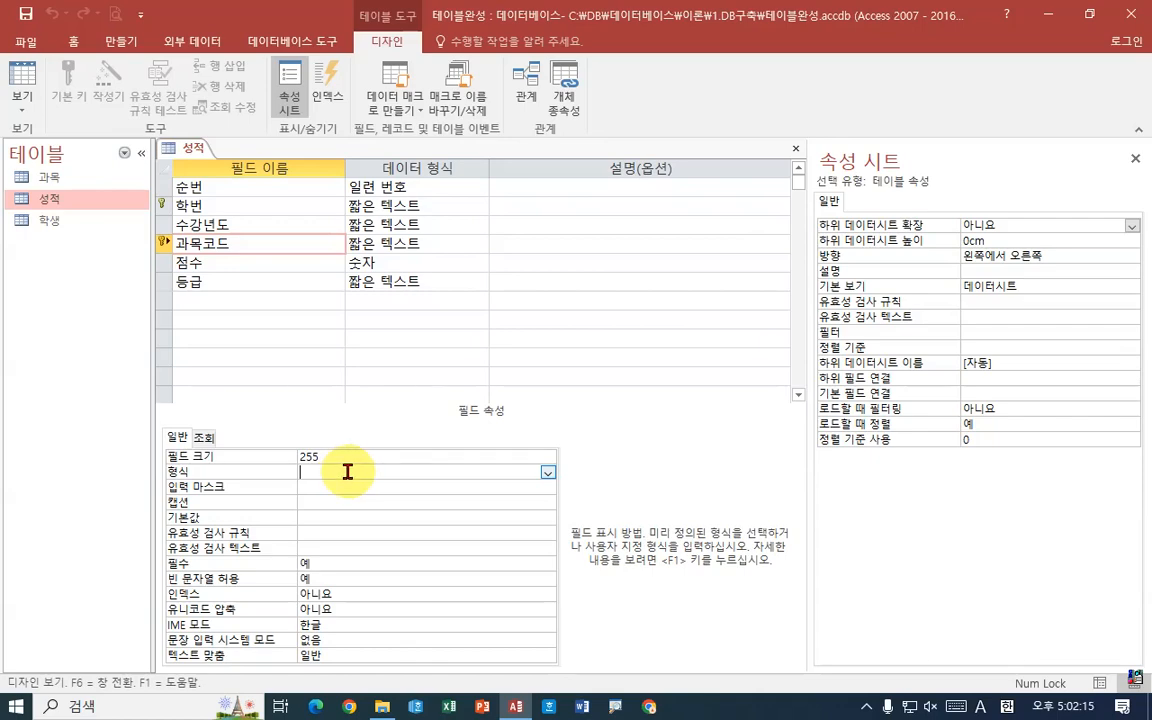
{"action": "type", "text": "000"}
{"action": "key", "text": "Return"}
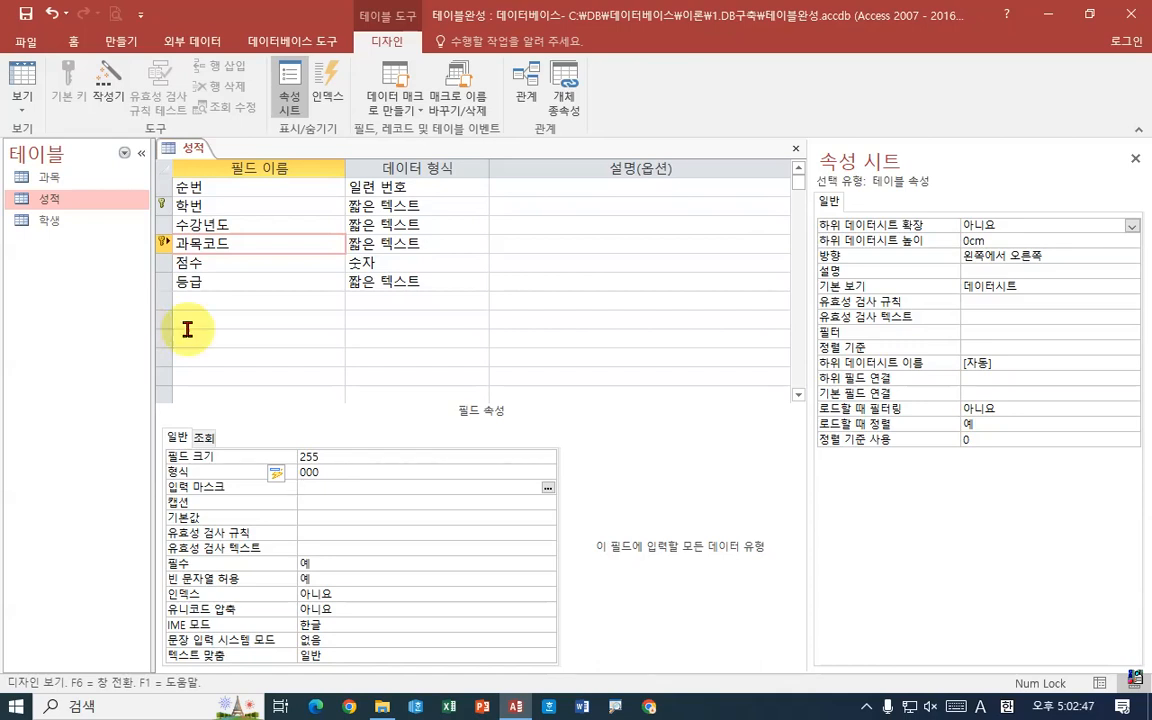
- Save the 성적 table design and close the table
{"action": "right_click", "coordinate": [196, 160]}
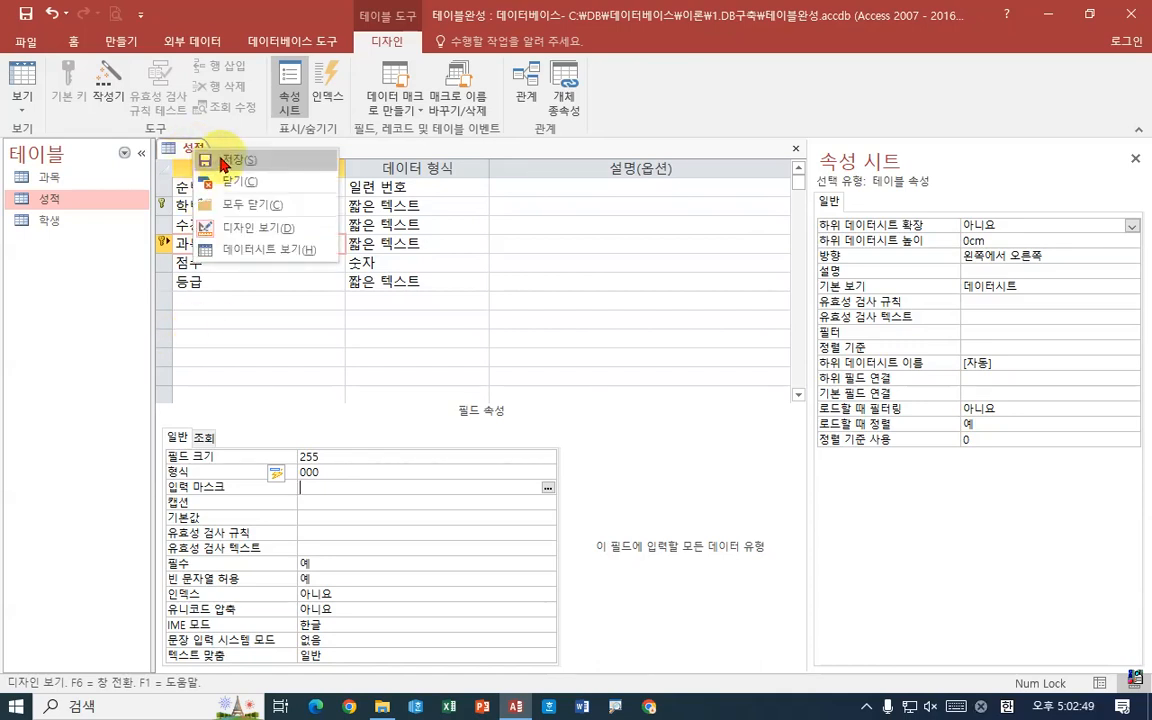
{"action": "left_click", "coordinate": [197, 157]}
{"action": "right_click", "coordinate": [197, 157]}
{"action": "left_click", "coordinate": [224, 184]}
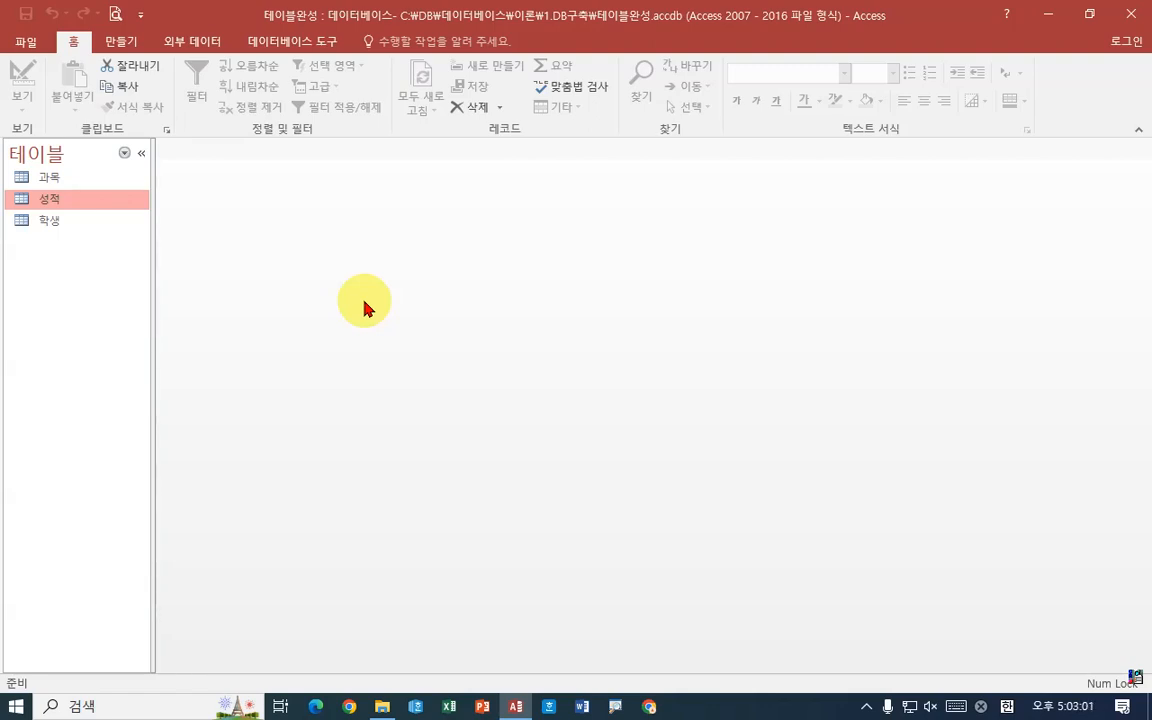
- Open the 학생 table in Design view and select the 주민등록번호 field
{"action": "left_click", "coordinate": [60, 229]}
{"action": "right_click", "coordinate": [60, 229]}
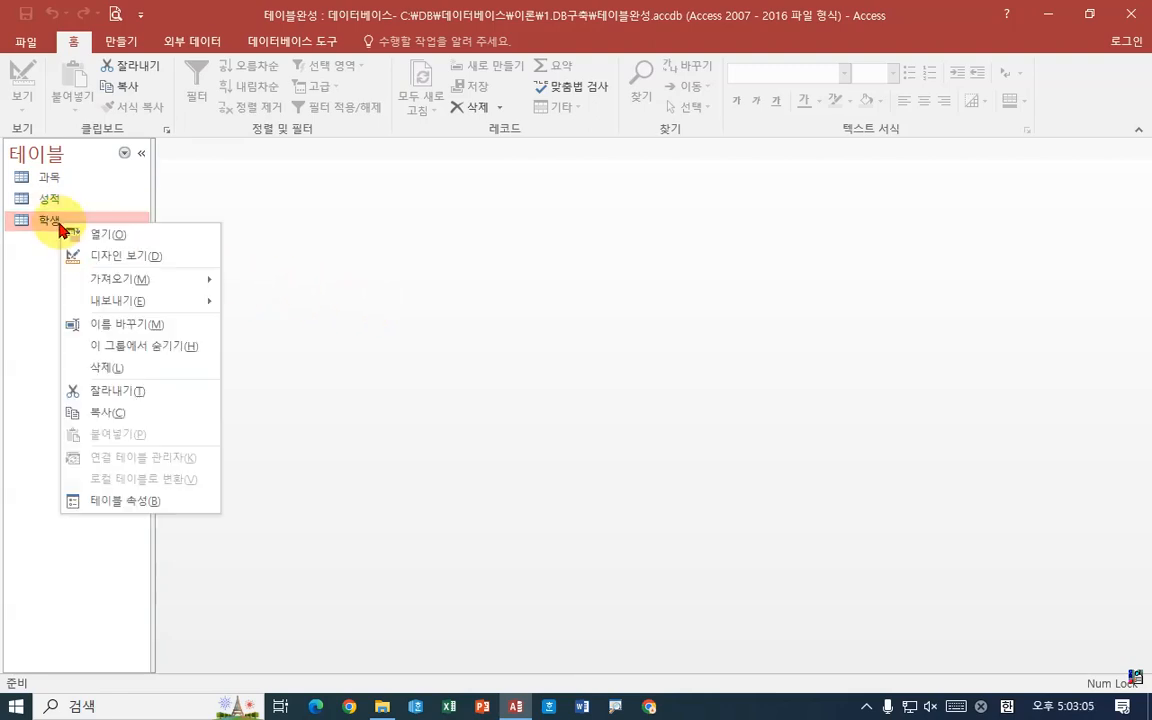
{"action": "left_click", "coordinate": [82, 255]}
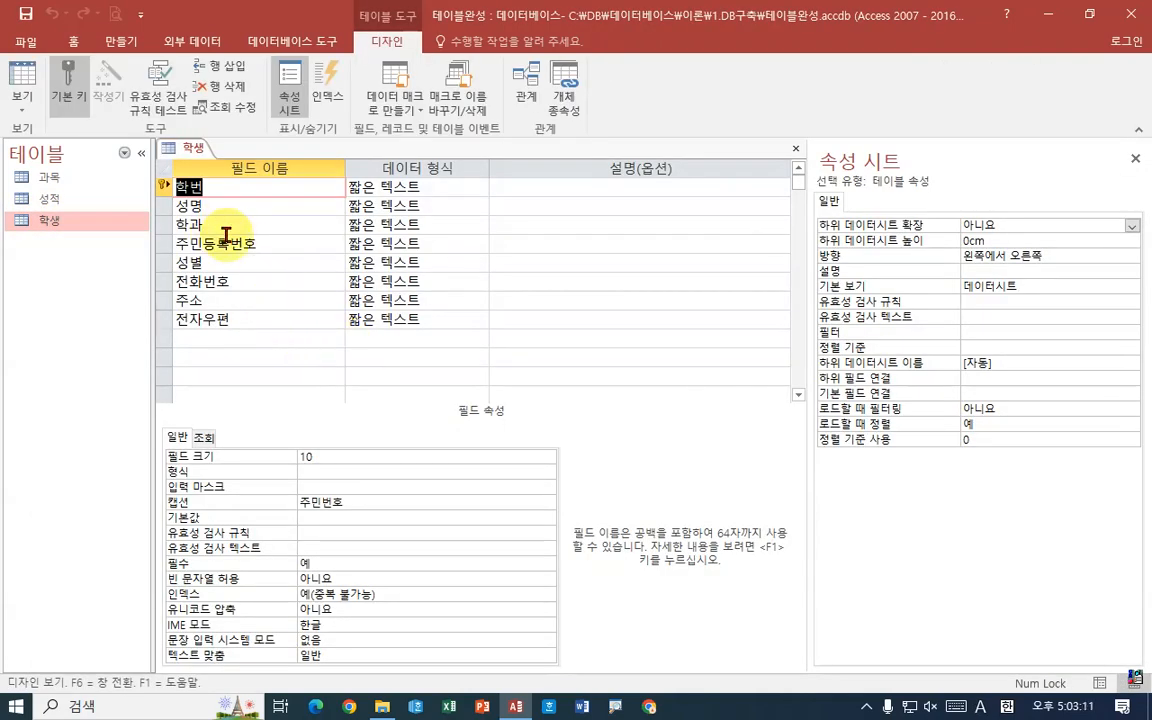
{"action": "left_click", "coordinate": [259, 246]}
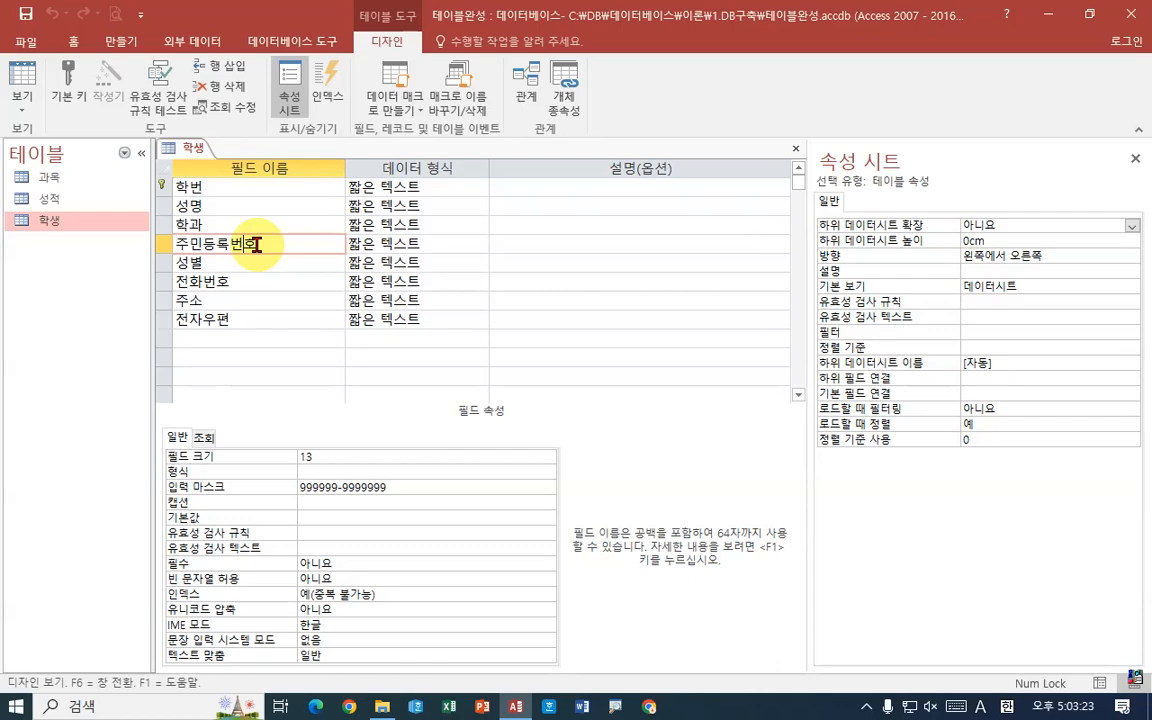
- Widen the 주민등록번호 column in the 학생 table's datasheet and return to Design view
{"action": "right_click", "coordinate": [194, 148]}
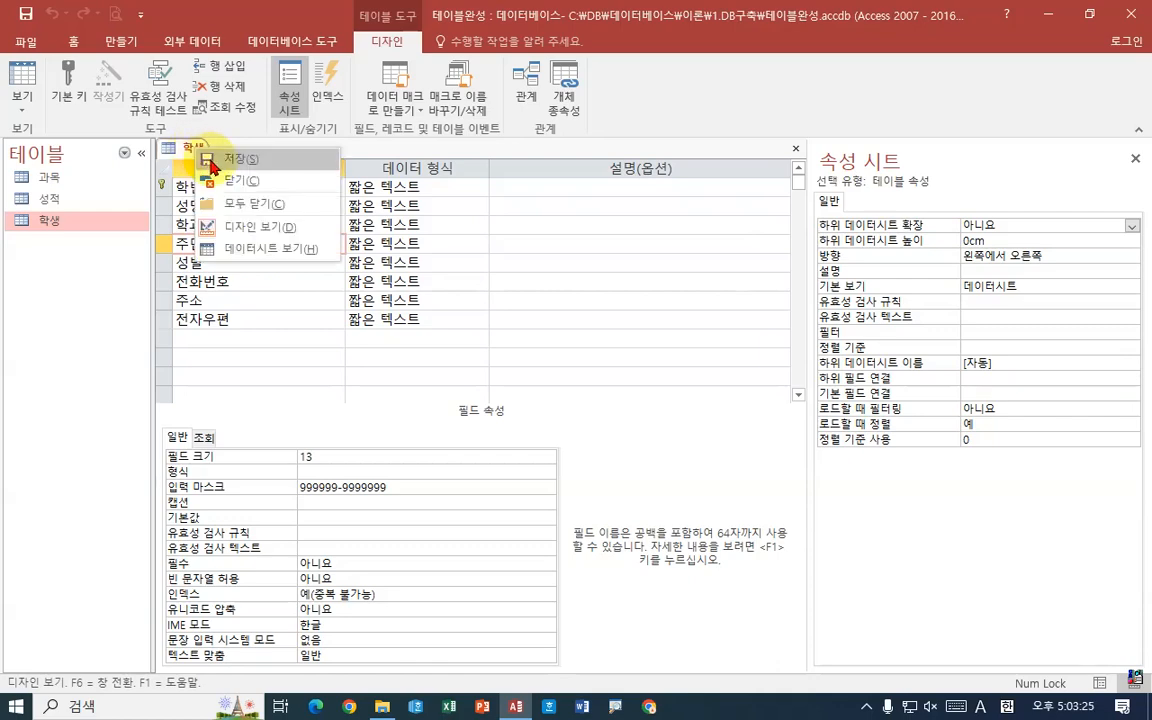
{"action": "left_click", "coordinate": [225, 248]}
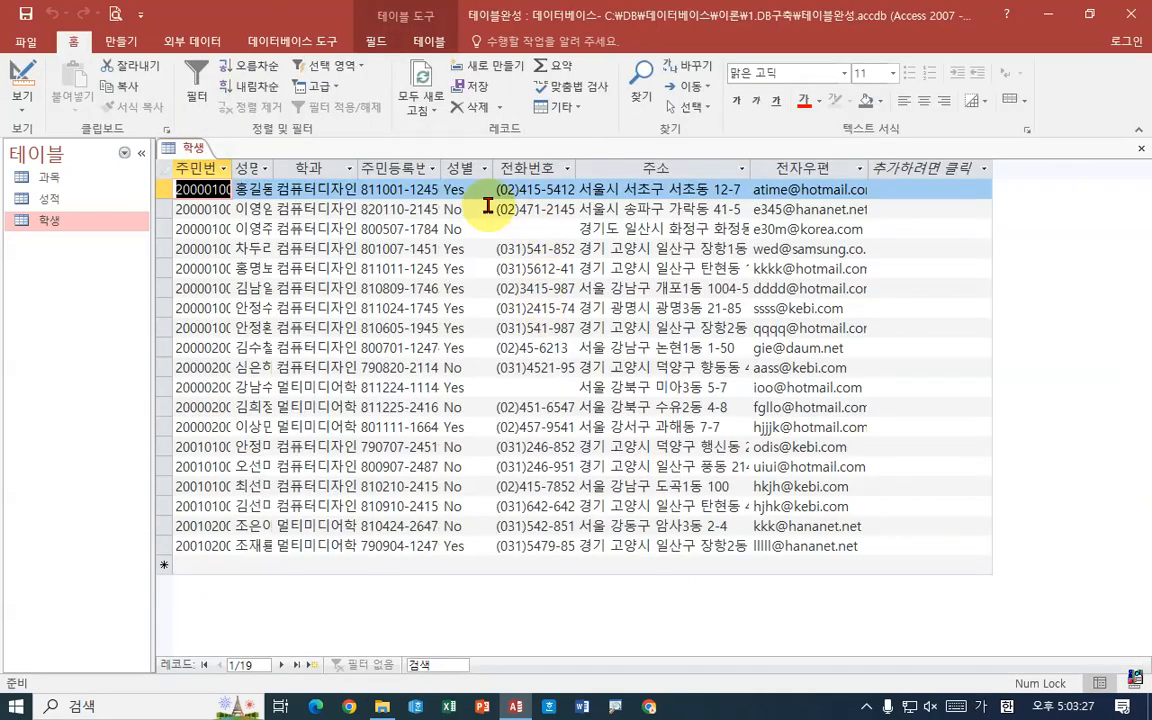
{"action": "left_click_drag", "start_coordinate": [441, 168], "coordinate": [548, 168]}
{"action": "left_click", "coordinate": [450, 168]}
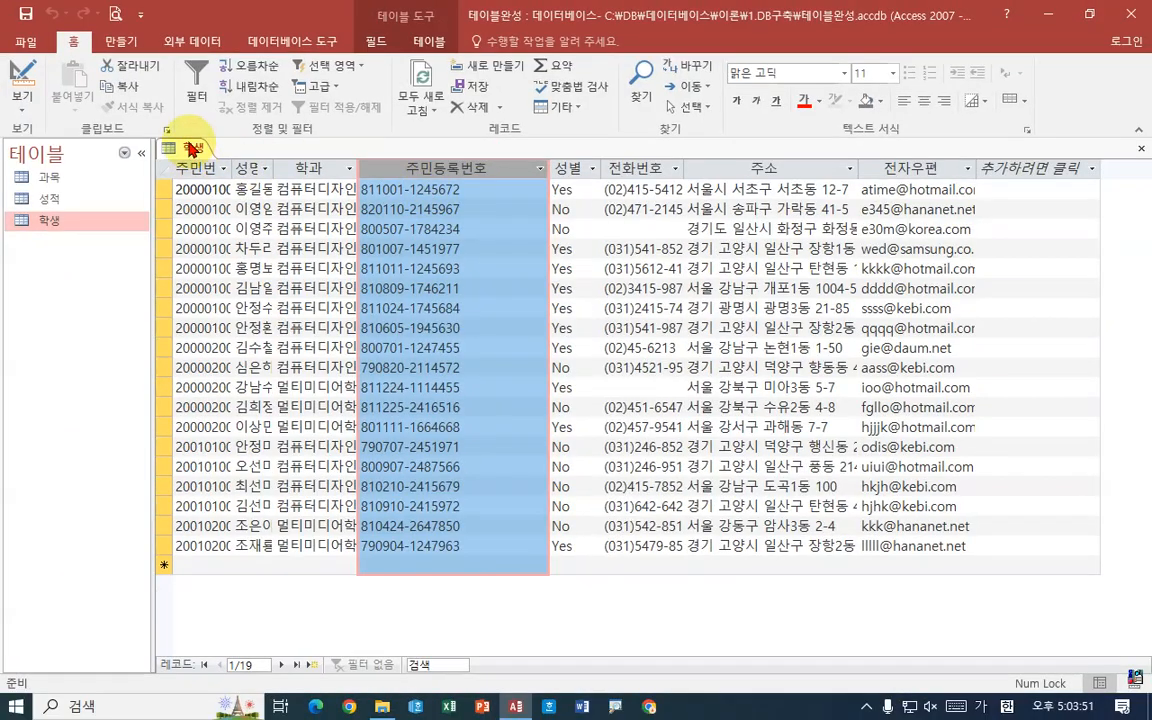
{"action": "right_click", "coordinate": [192, 149]}
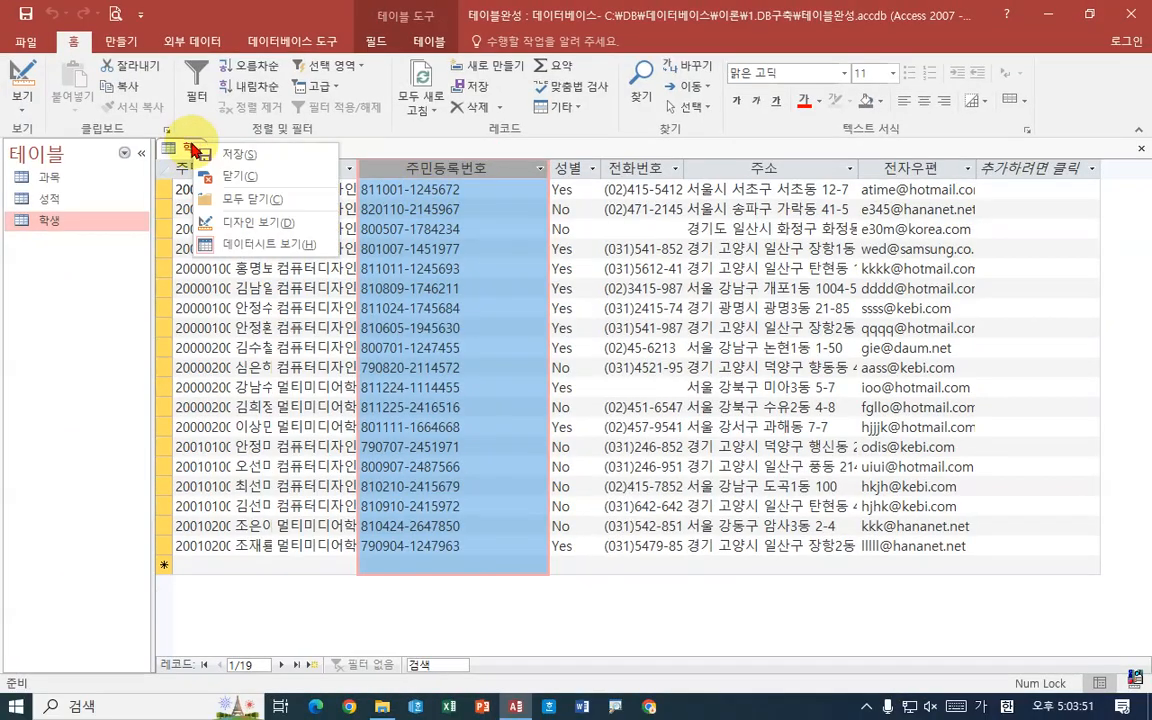
{"action": "left_click", "coordinate": [252, 222]}
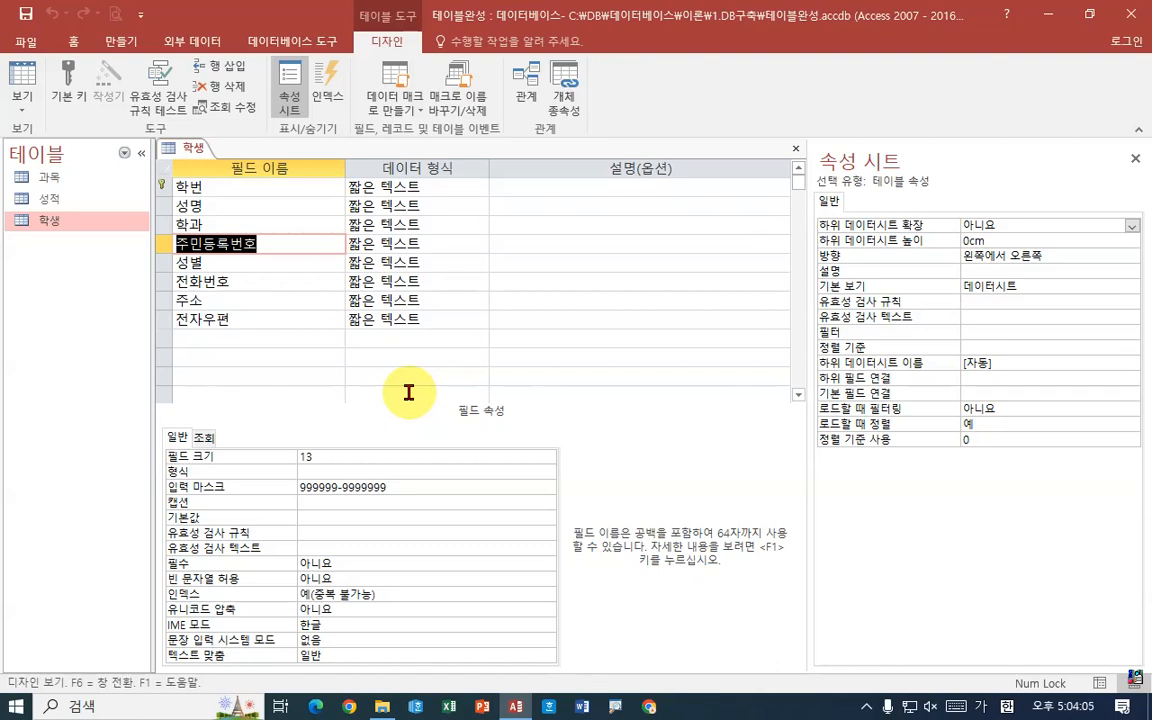
- Set the caption of the 주민등록번호 field to 주민번호 and save the 학생 table
{"action": "left_click", "coordinate": [305, 500]}
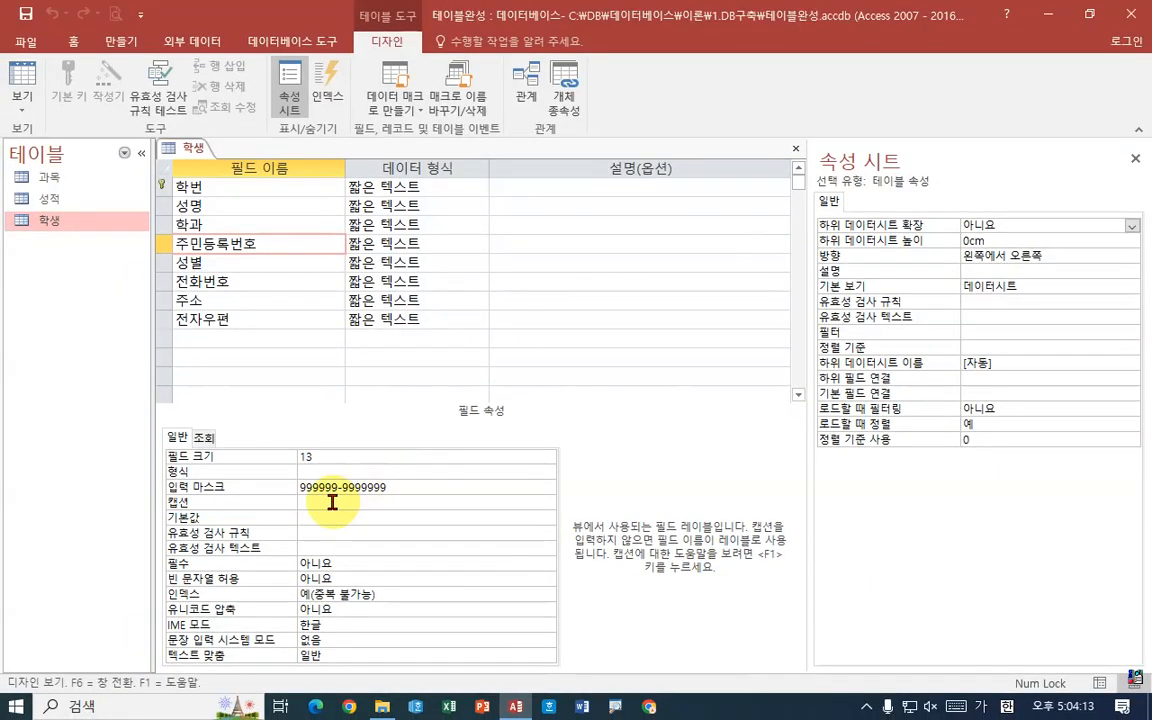
{"action": "left_click", "coordinate": [332, 502]}
{"action": "type", "text": "주민번호"}
{"action": "key", "text": "Return"}
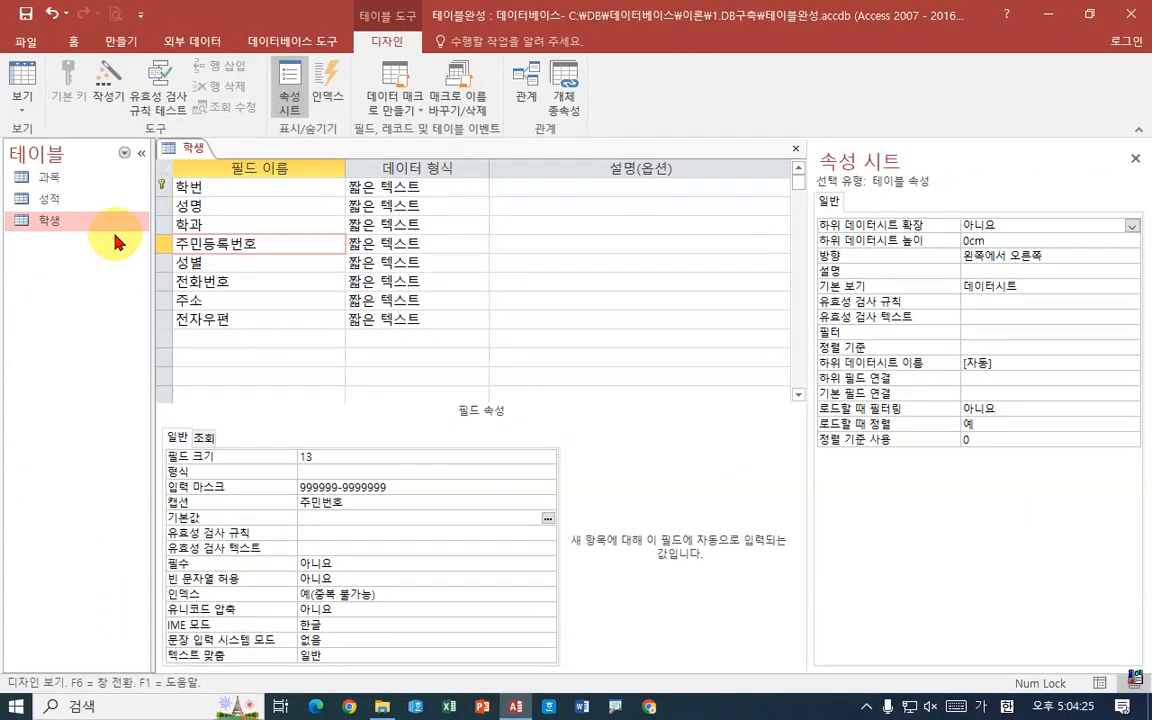
{"action": "right_click", "coordinate": [192, 149]}
{"action": "left_click", "coordinate": [220, 161]}
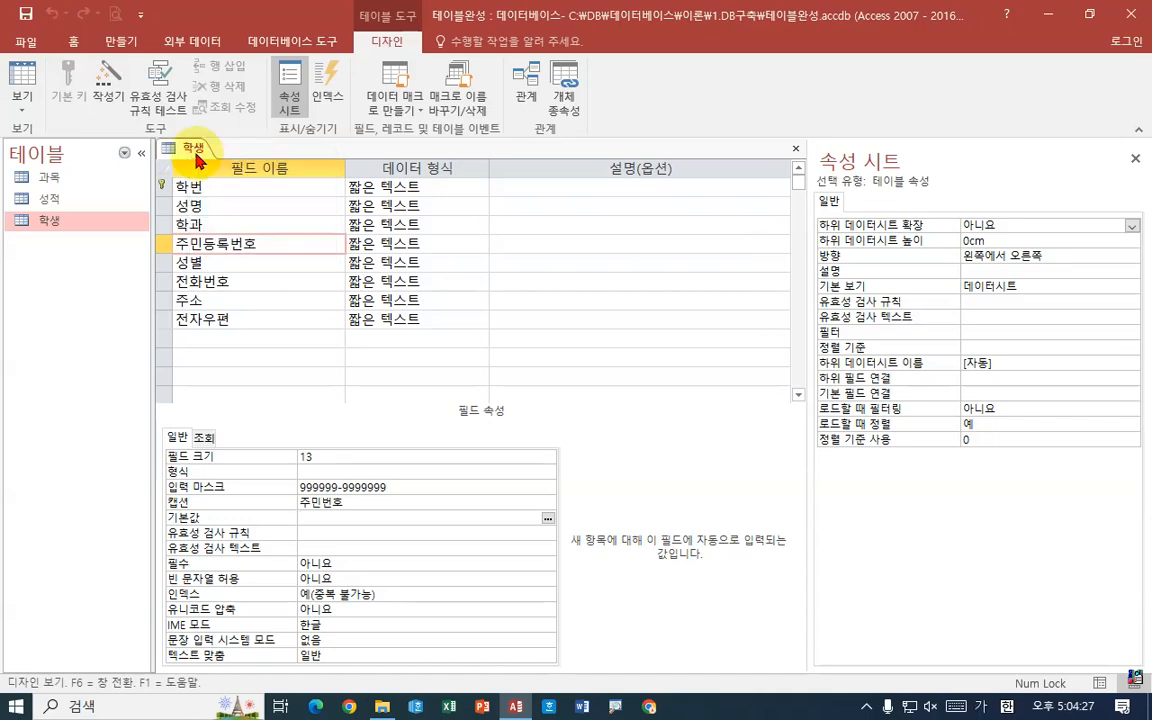
- Check the column heading of the 주민등록번호 field in the 학생 datasheet and return to Design view
{"action": "right_click", "coordinate": [197, 153]}
{"action": "left_click", "coordinate": [270, 254]}
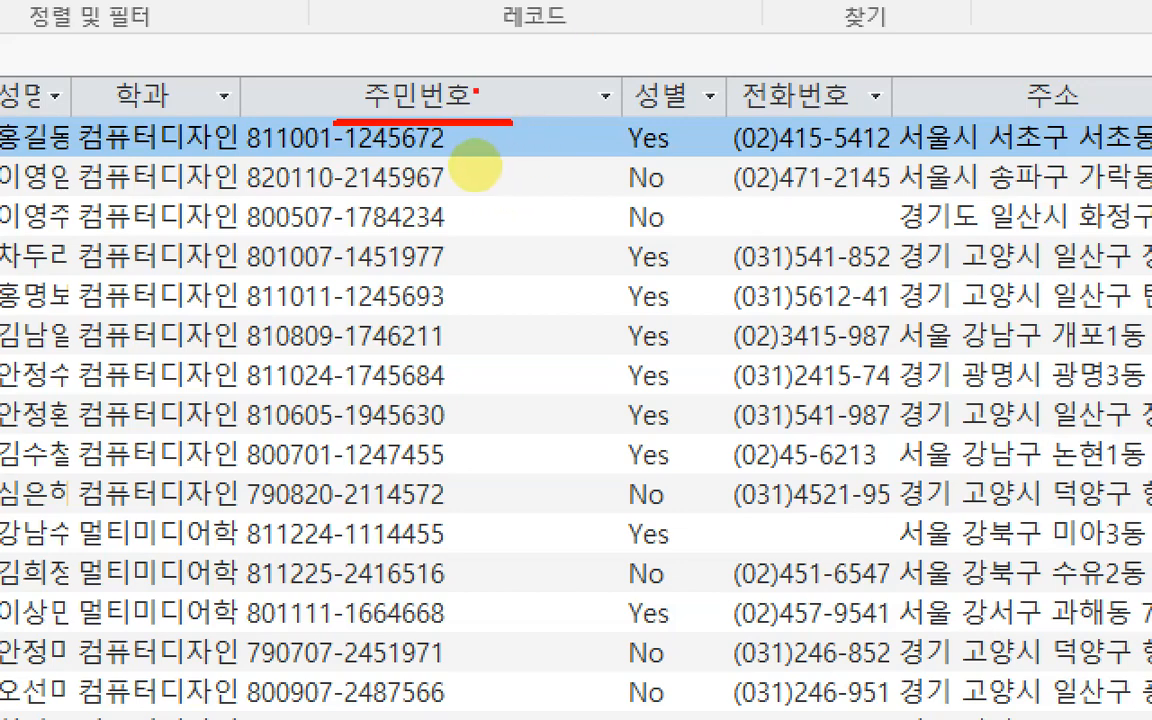
{"action": "left_click_drag", "start_coordinate": [475, 94], "coordinate": [498, 94]}
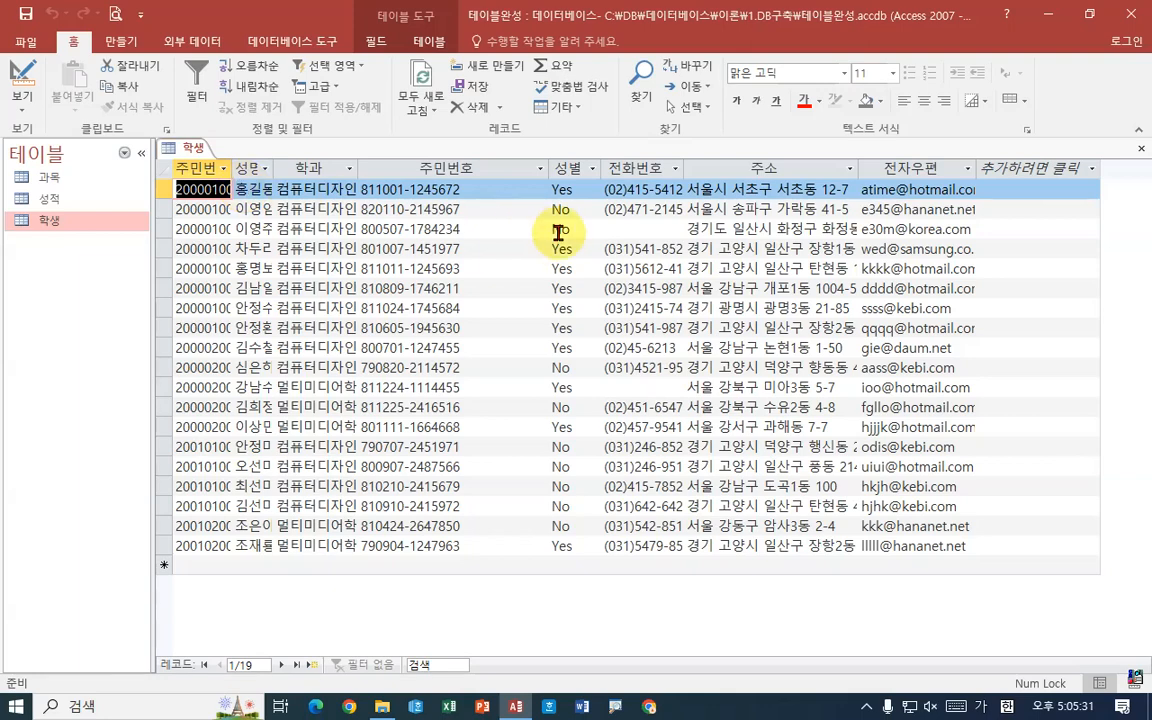
{"action": "right_click", "coordinate": [186, 148]}
{"action": "left_click", "coordinate": [223, 229]}
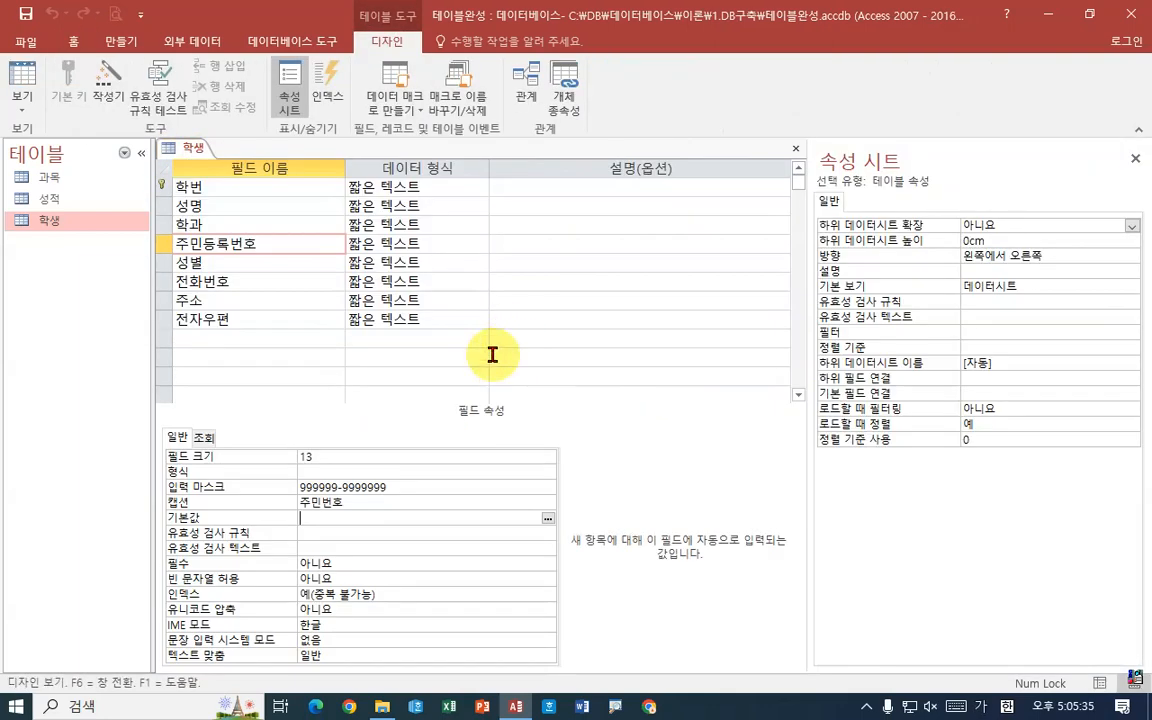
- Change the data type of the 성별 field in the 학생 table to Yes/No
{"action": "left_click", "coordinate": [222, 266]}
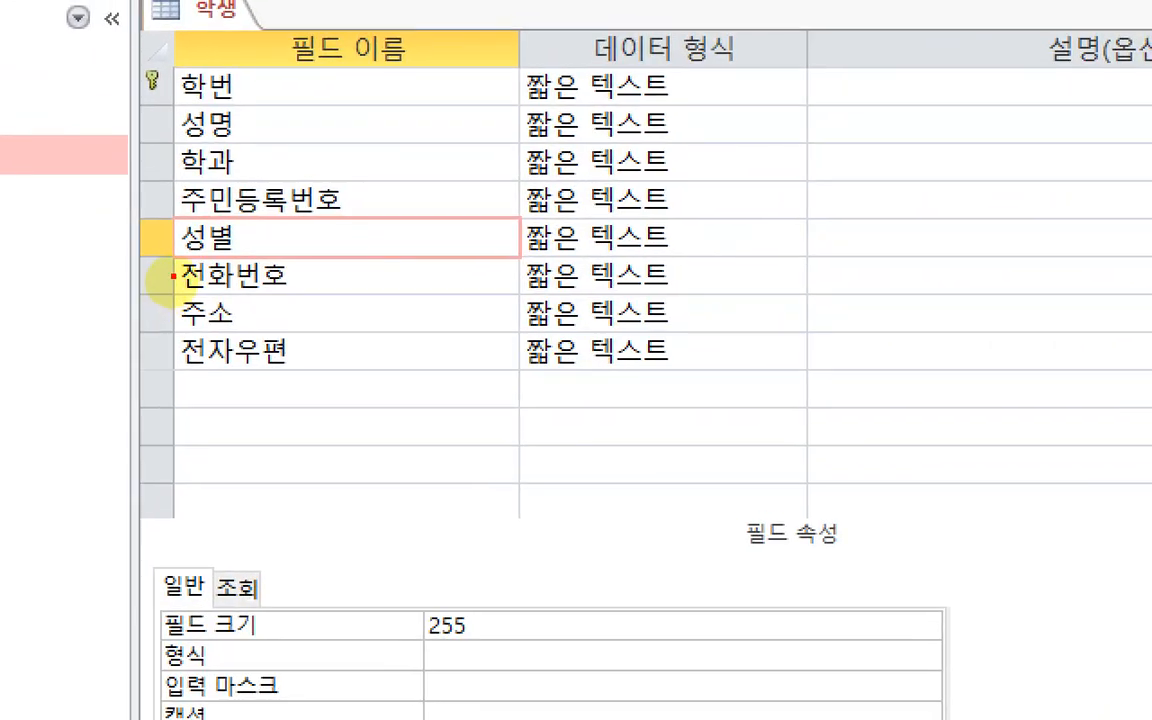
{"action": "mouse_move", "coordinate": [172, 270]}
{"action": "left_mouse_down"}
{"action": "mouse_move", "coordinate": [715, 268]}
{"action": "mouse_move", "coordinate": [762, 243]}
{"action": "left_mouse_up"}
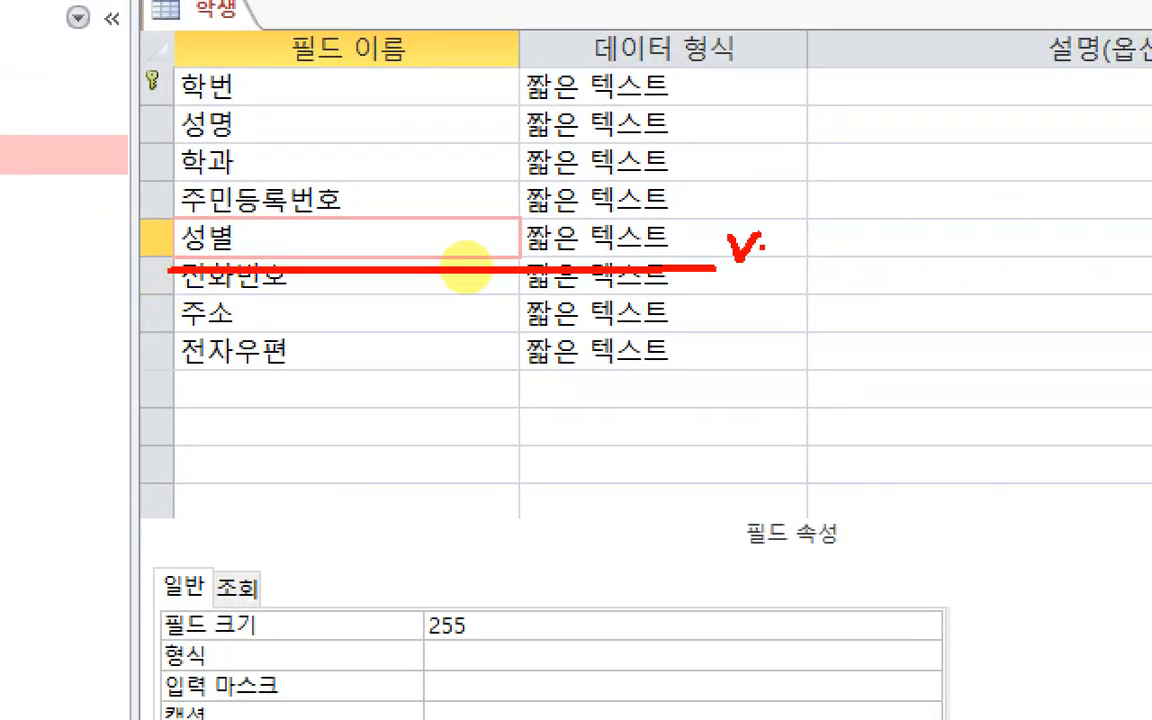
{"action": "left_click_drag", "start_coordinate": [513, 260], "coordinate": [712, 253]}
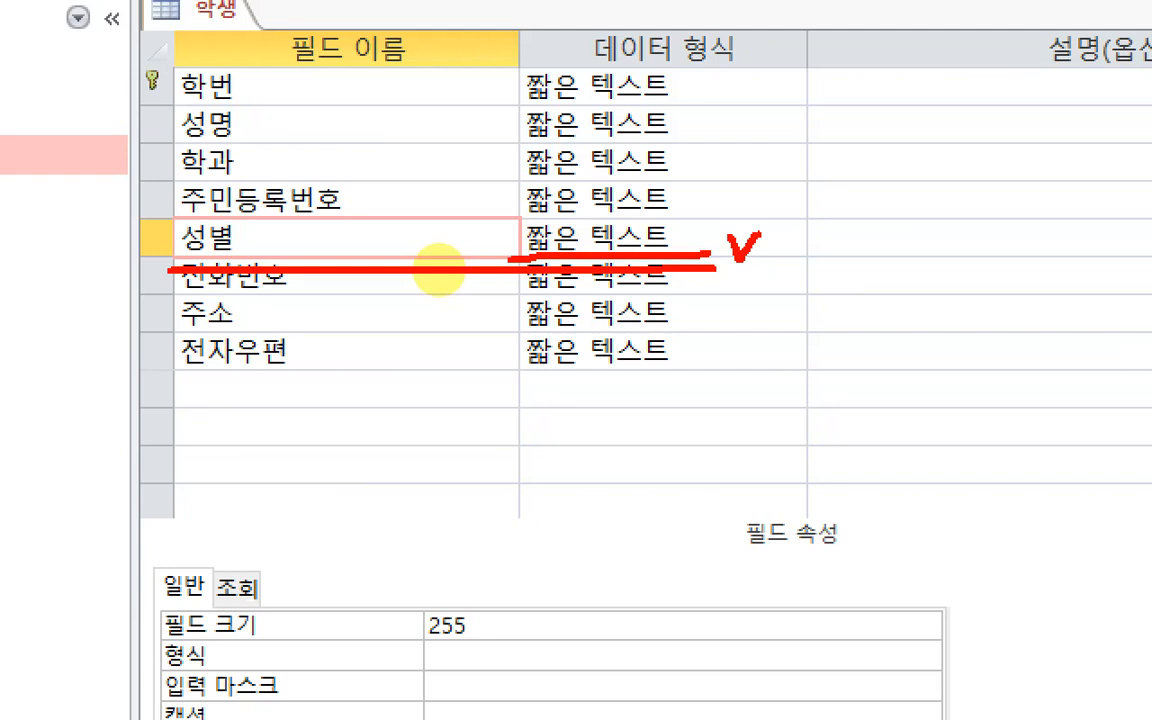
{"action": "left_click_drag", "start_coordinate": [500, 262], "coordinate": [780, 263]}
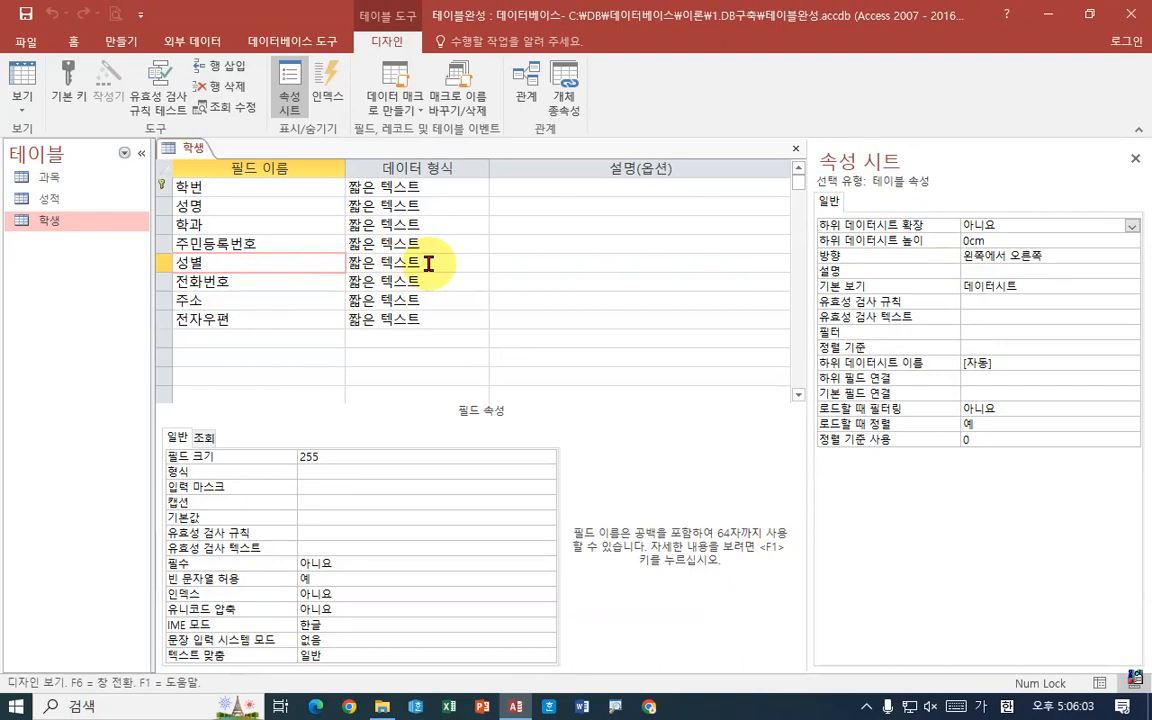
{"action": "left_click", "coordinate": [781, 236]}
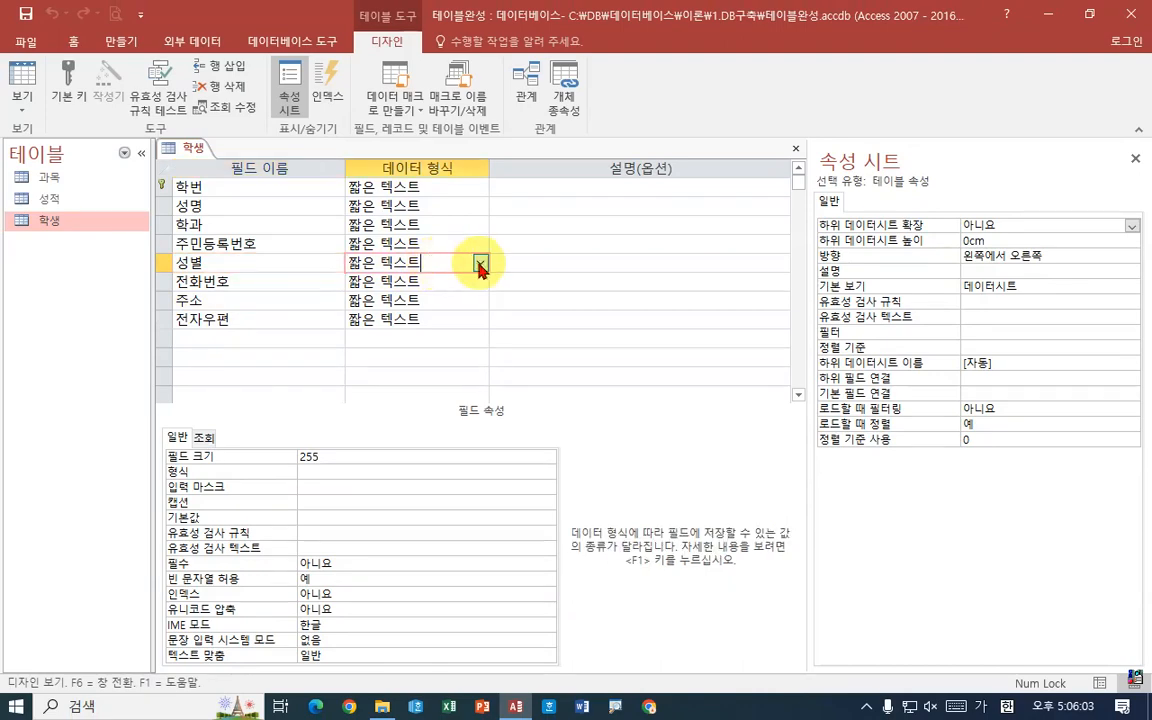
{"action": "left_click", "coordinate": [791, 236]}
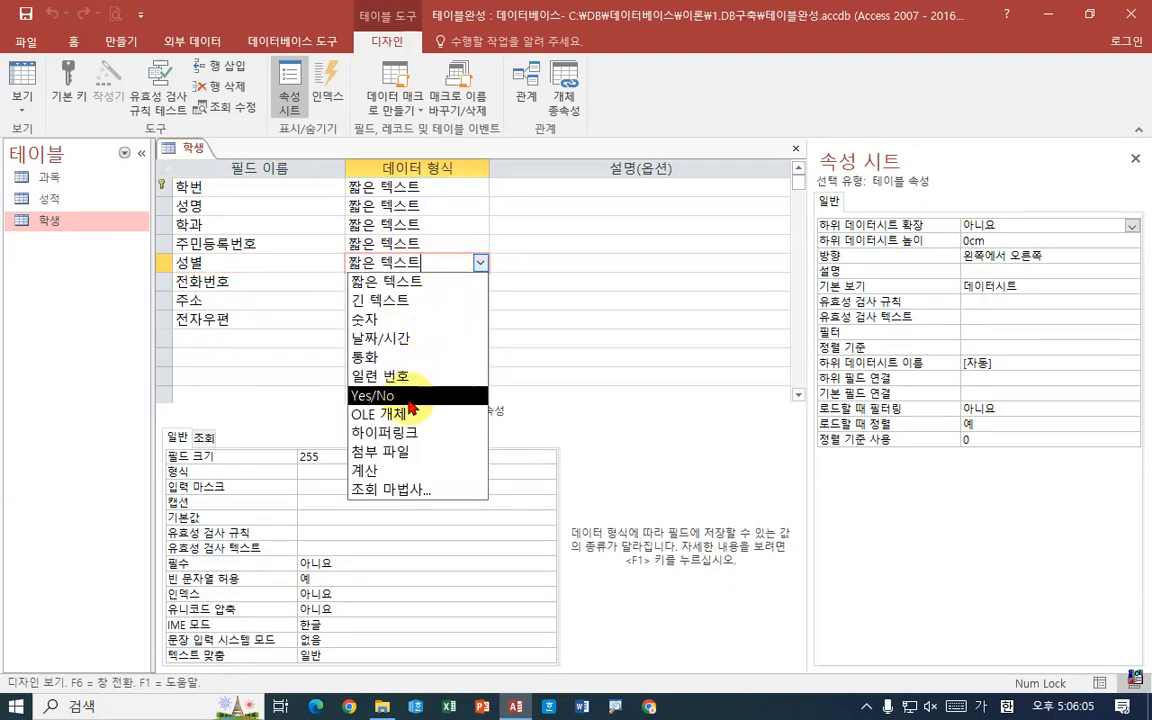
{"action": "left_click", "coordinate": [411, 396]}
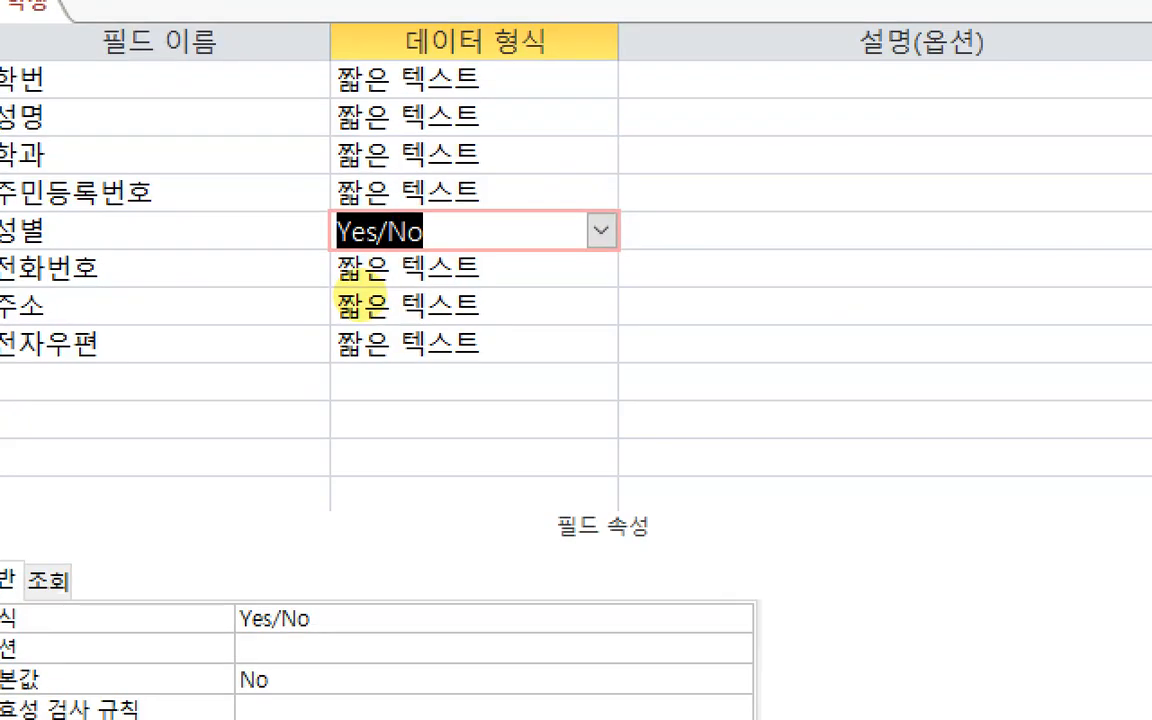
{"action": "left_click_drag", "start_coordinate": [289, 256], "coordinate": [500, 253]}
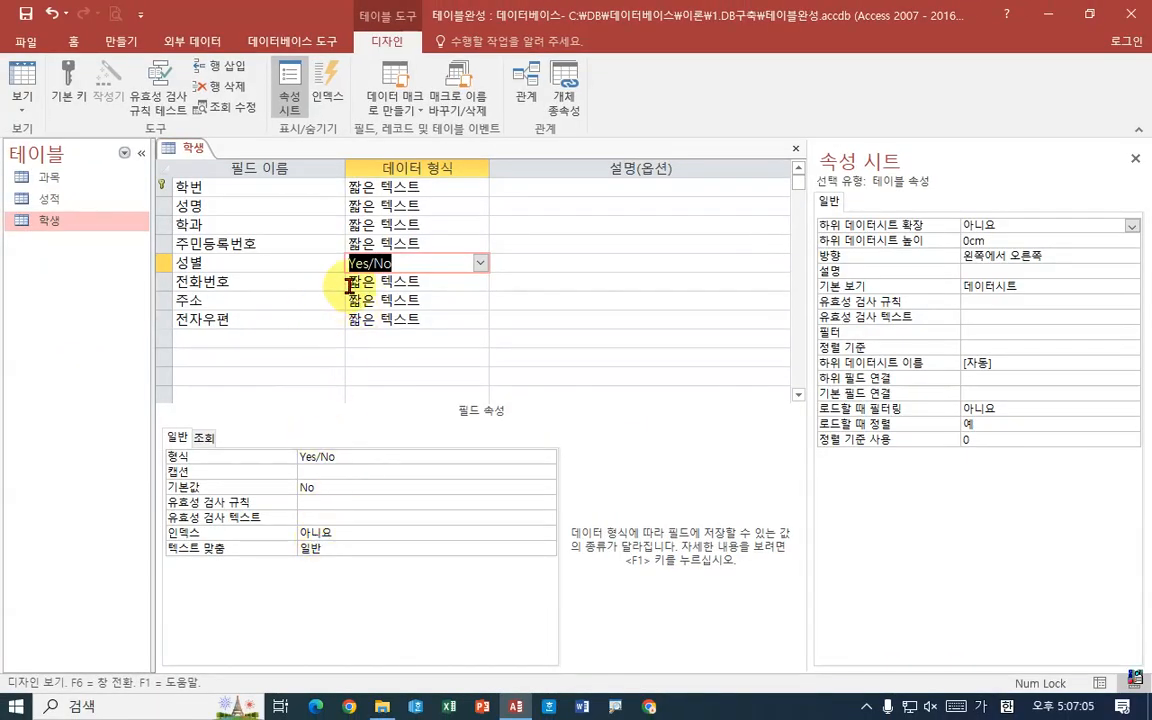
{"action": "left_click", "coordinate": [352, 242]}
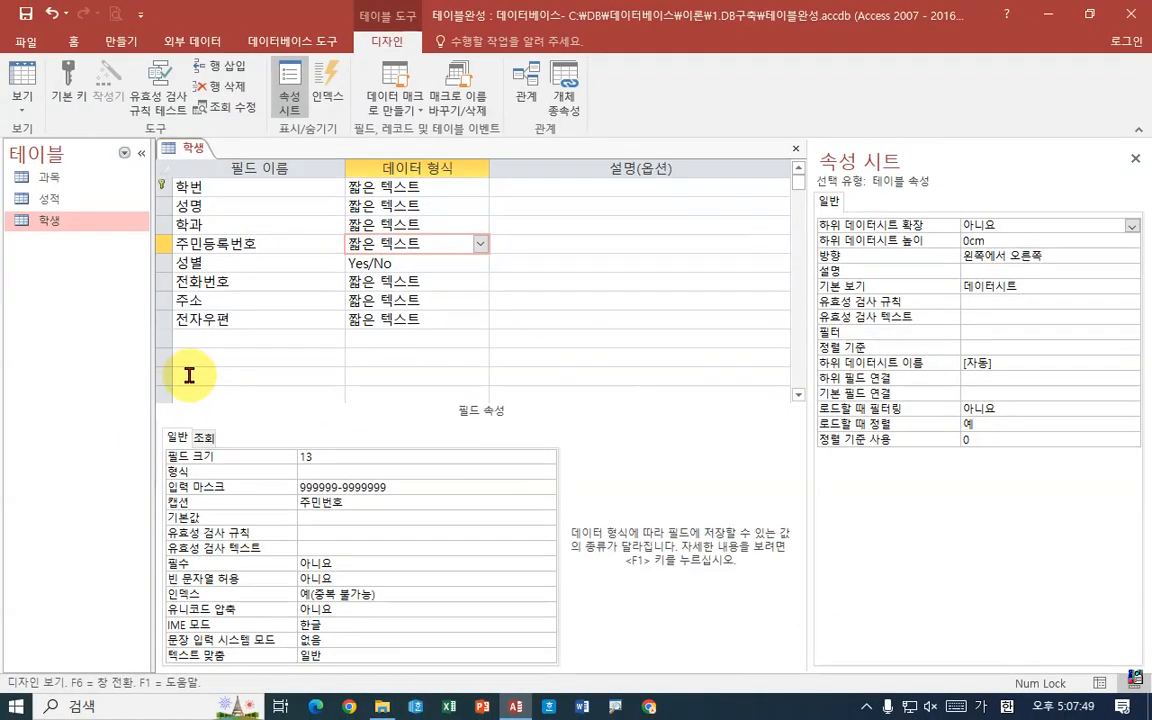
- Save the 학생 table, accepting the possible data loss, and switch it to Datasheet view
{"action": "right_click", "coordinate": [200, 149]}
{"action": "left_click", "coordinate": [226, 158]}
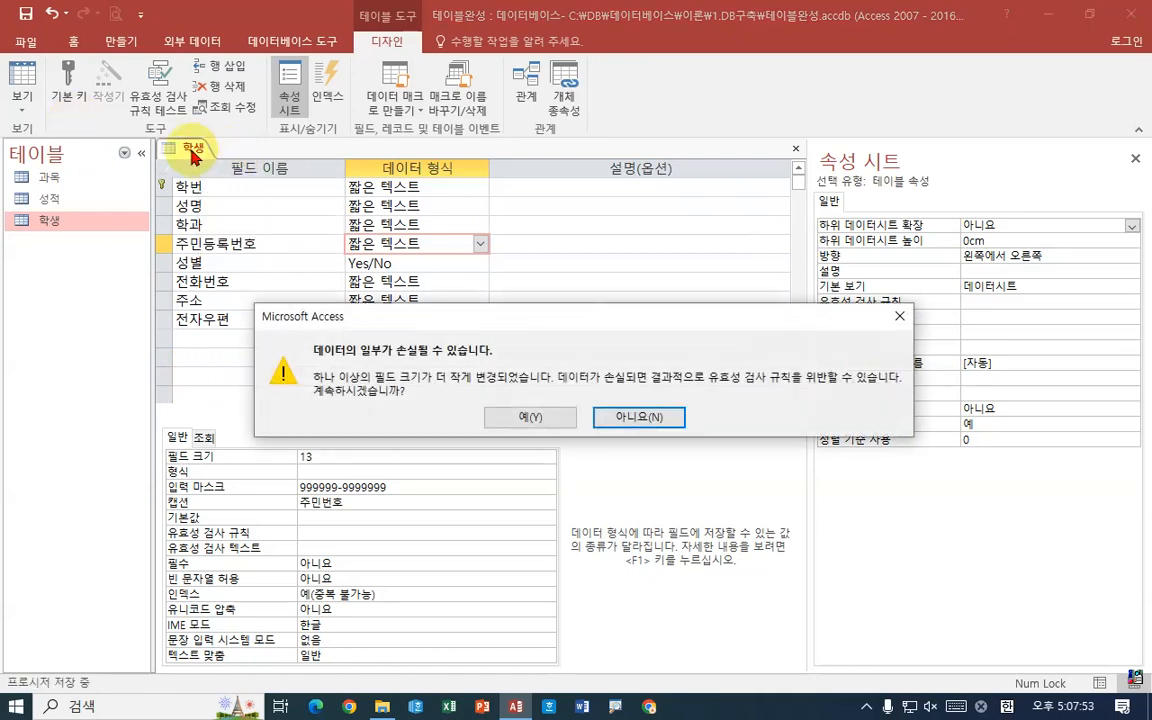
{"action": "left_click", "coordinate": [530, 418]}
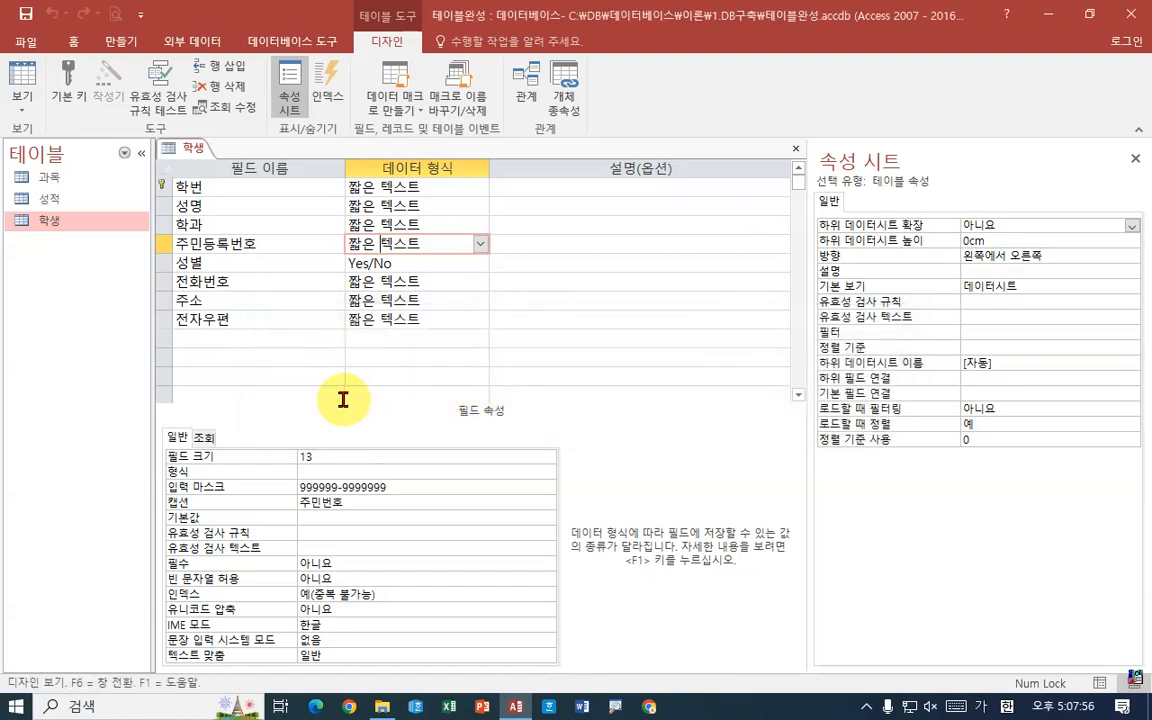
{"action": "right_click", "coordinate": [190, 150]}
{"action": "left_click", "coordinate": [240, 221]}
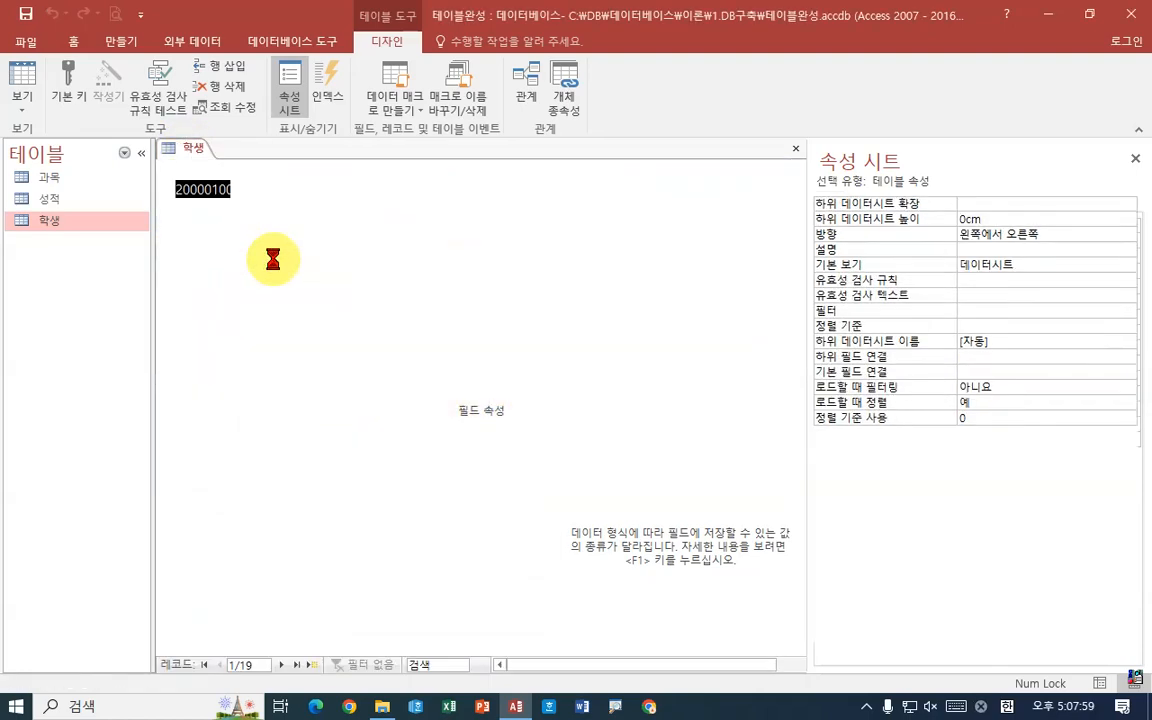